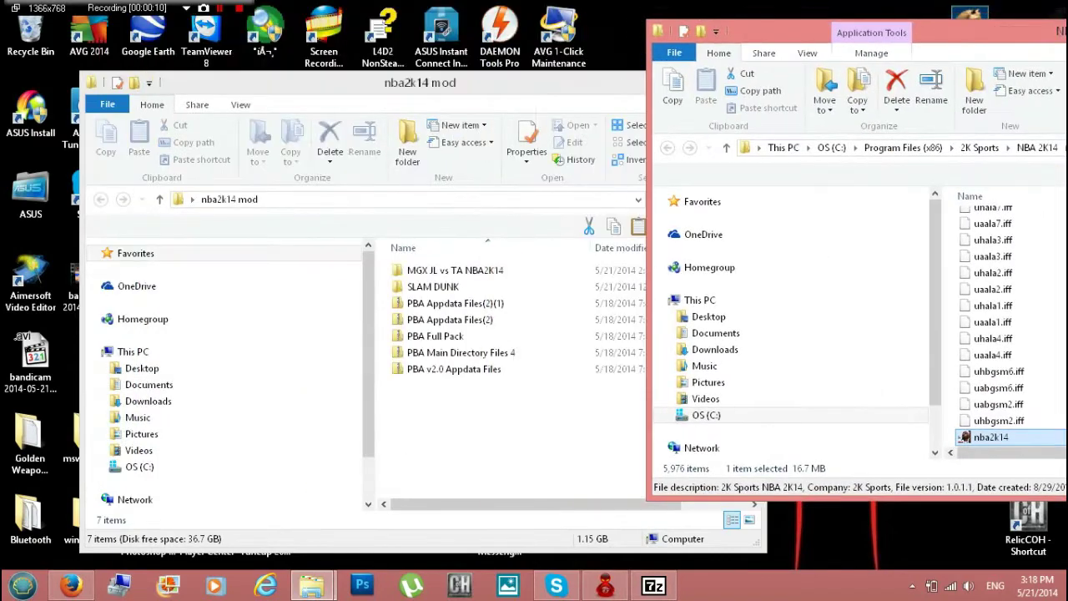
Step: Open the MGX JL vs TA NBA2K14 folder inside nba2k14 mod and look through its subfolders
{"action": "left_click_drag", "start_coordinate": [350, 83], "coordinate": [188, 69]}
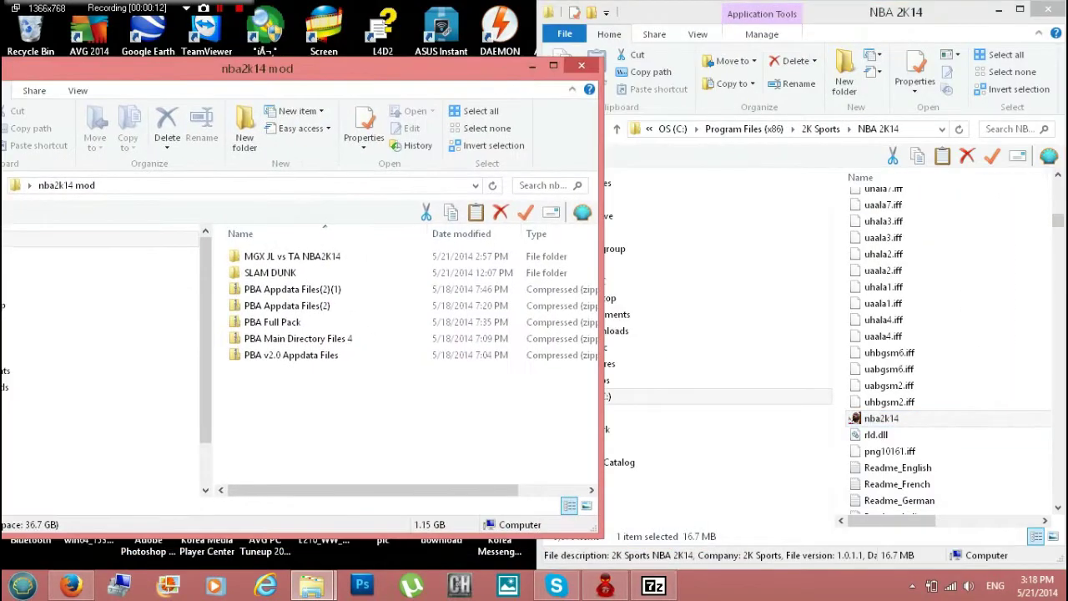
{"action": "key", "text": "Up"}
{"action": "key", "text": "Up"}
{"action": "key", "text": "Up"}
{"action": "key", "text": "Up"}
{"action": "key", "text": "End"}
{"action": "key", "text": "Up"}
{"action": "key", "text": "Up"}
{"action": "key", "text": "Up"}
{"action": "key", "text": "Up"}
{"action": "key", "text": "Up"}
{"action": "key", "text": "Up"}
{"action": "key", "text": "Return"}
{"action": "key", "text": "Down"}
{"action": "key", "text": "Down"}
{"action": "key", "text": "Up"}
{"action": "key", "text": "Up"}
{"action": "key", "text": "Down"}
{"action": "key", "text": "Down"}
{"action": "key", "text": "Down"}
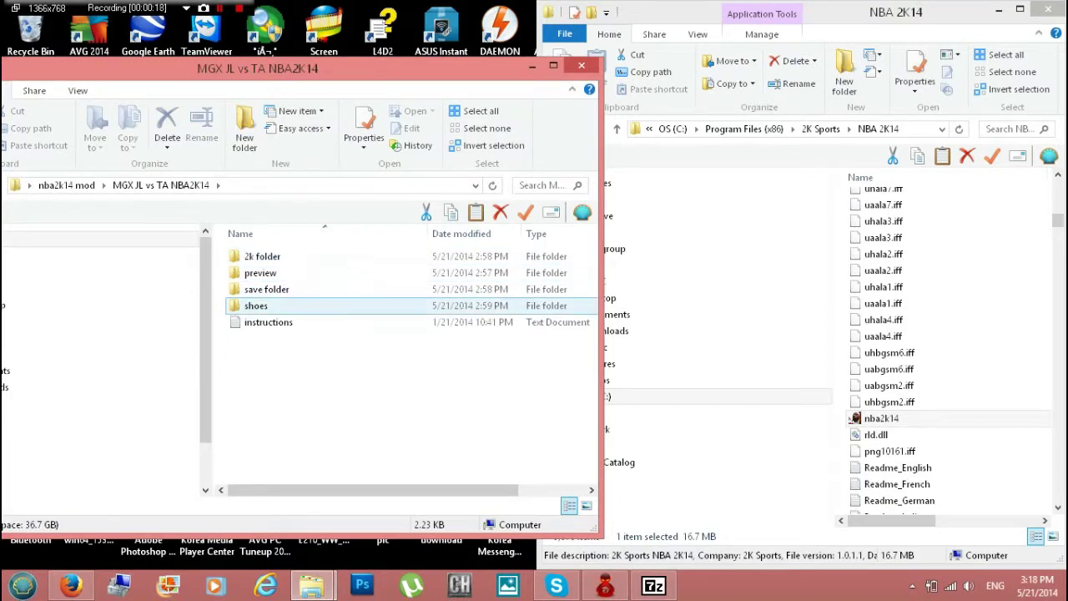
Step: Check the contents of the 2k folder in MGX JL vs TA NBA2K14, and close that window
{"action": "key", "text": "Up"}
{"action": "key", "text": "Up"}
{"action": "key", "text": "Up"}
{"action": "key", "text": "Return"}
{"action": "key", "text": "End"}
{"action": "key", "text": "Up"}
{"action": "key", "text": "Up"}
{"action": "key", "text": "Up"}
{"action": "key", "text": "Up"}
{"action": "key", "text": "Return"}
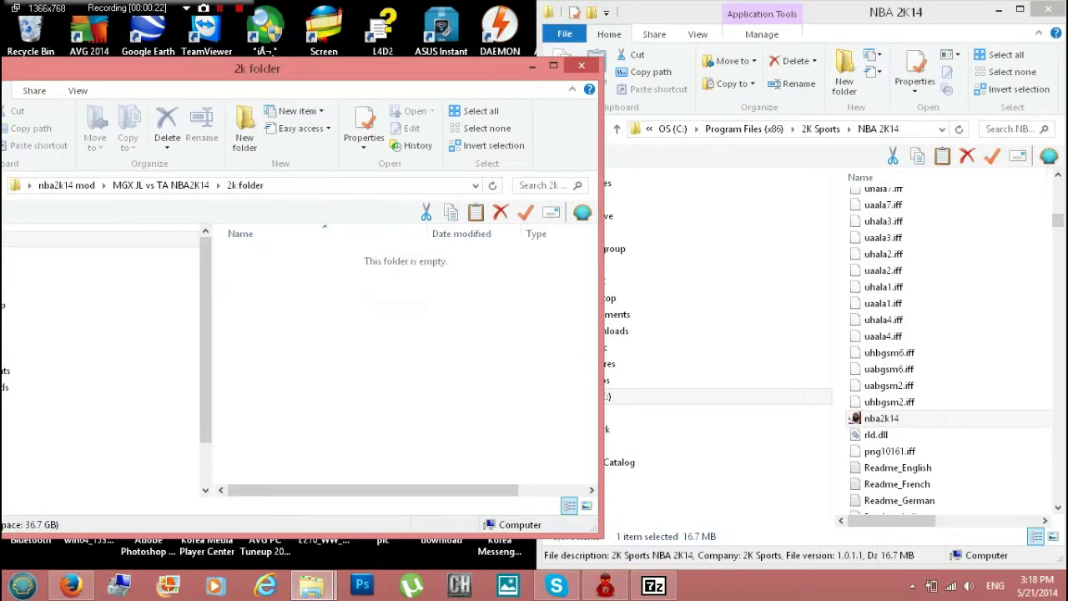
{"action": "left_click_drag", "start_coordinate": [257, 69], "coordinate": [332, 91]}
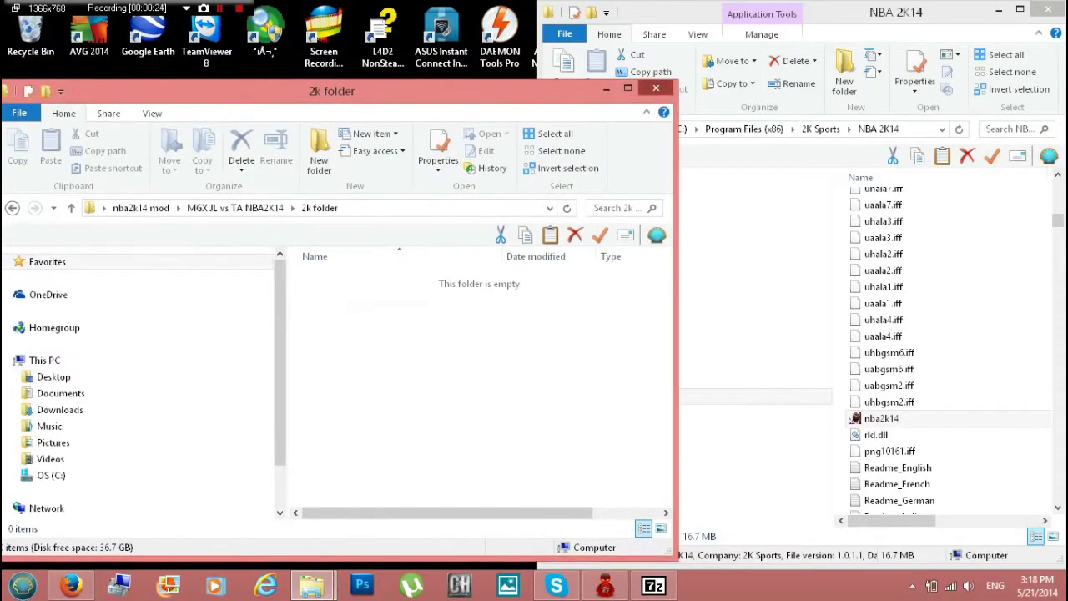
{"action": "left_click", "coordinate": [656, 89]}
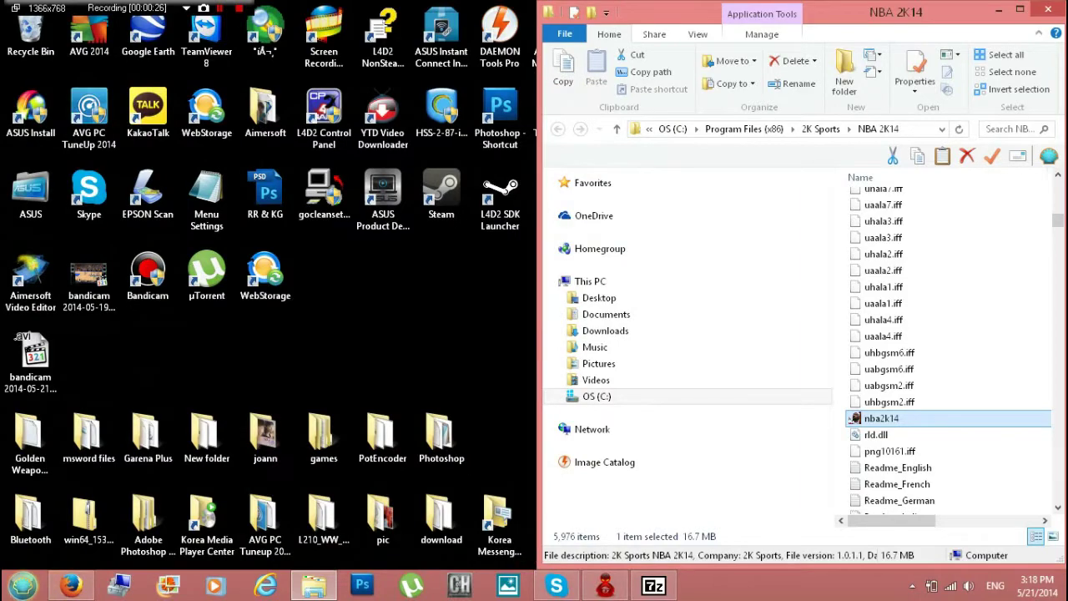
Step: Open the archive MGX JL vs TA NBA2K14.rar from the Downloads folder in 7-Zip File Manager
{"action": "key", "text": "super"}
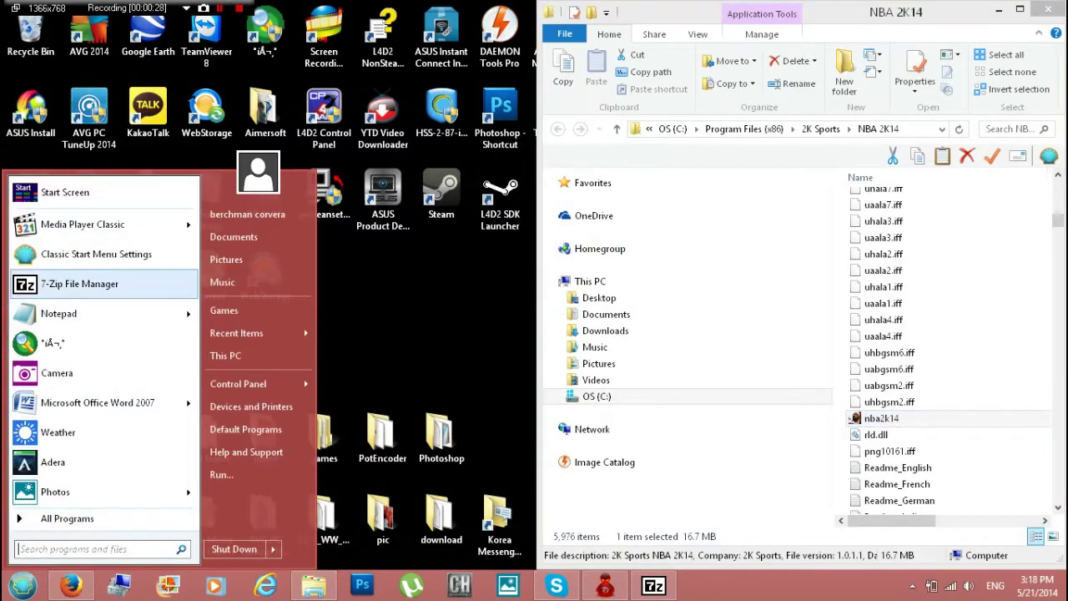
{"action": "key", "text": "Return"}
{"action": "scroll", "coordinate": [618, 367], "scroll_direction": "down", "scroll_amount": 5}
{"action": "scroll", "coordinate": [617, 367], "scroll_direction": "down", "scroll_amount": 10}
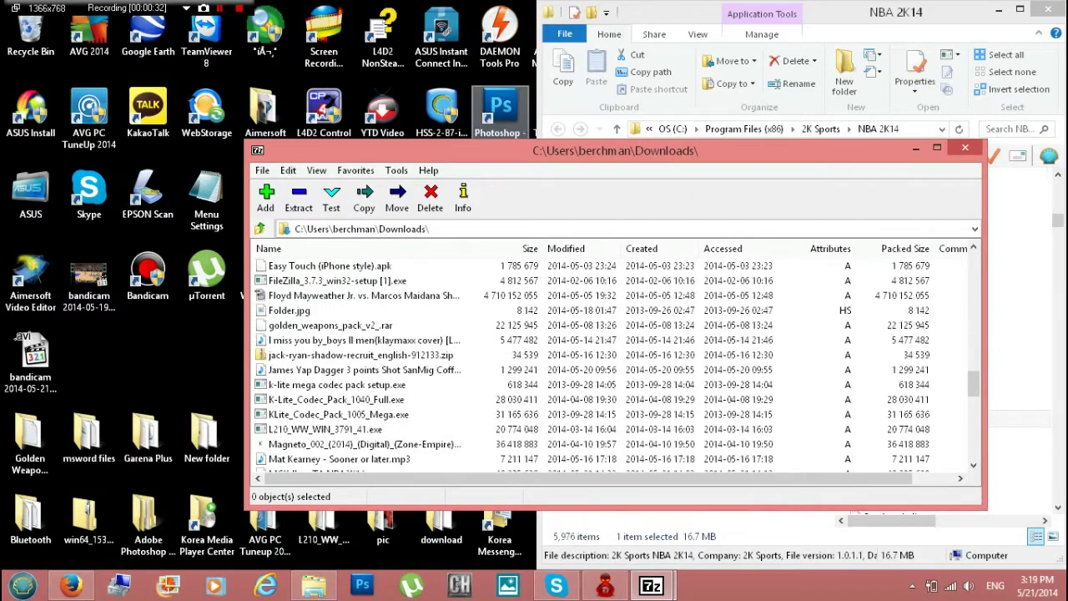
{"action": "scroll", "coordinate": [617, 367], "scroll_direction": "down", "scroll_amount": 15}
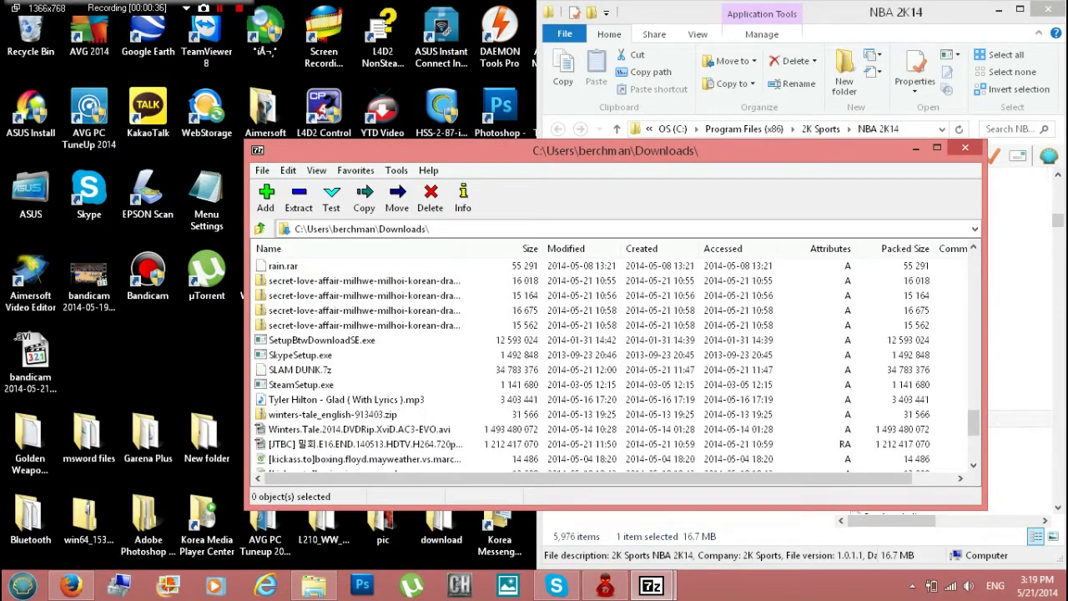
{"action": "scroll", "coordinate": [617, 367], "scroll_direction": "down", "scroll_amount": 4}
{"action": "scroll", "coordinate": [617, 367], "scroll_direction": "up", "scroll_amount": 5}
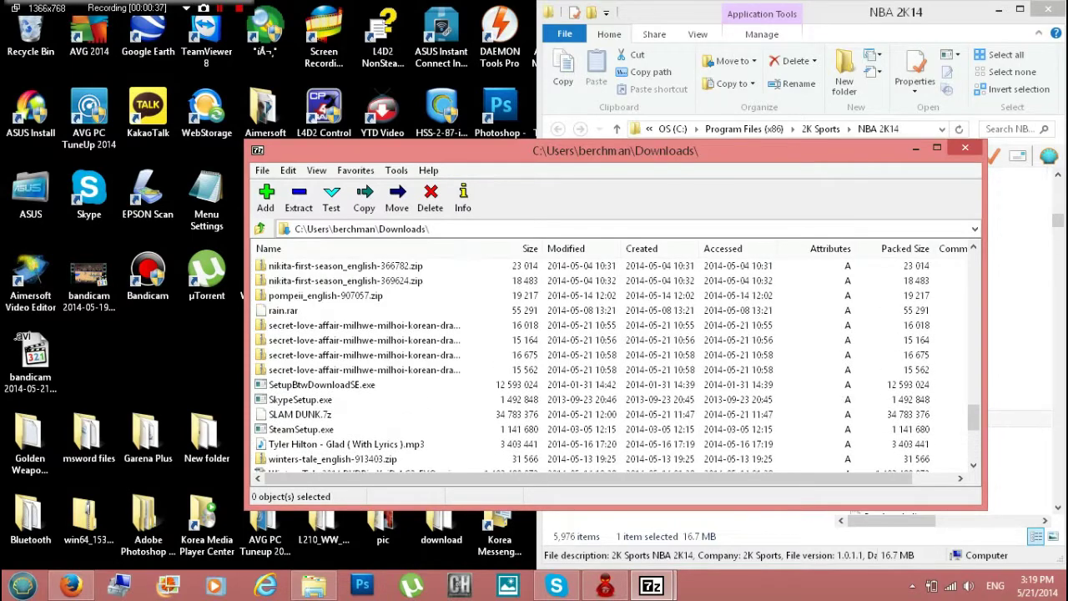
{"action": "scroll", "coordinate": [617, 367], "scroll_direction": "up", "scroll_amount": 3}
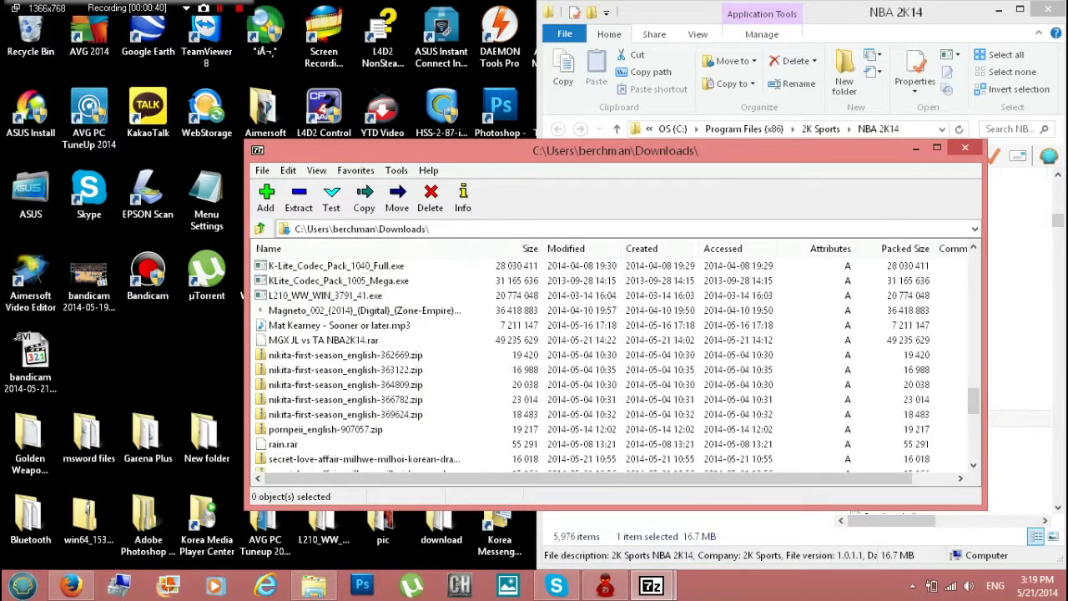
{"action": "double_click", "coordinate": [324, 340]}
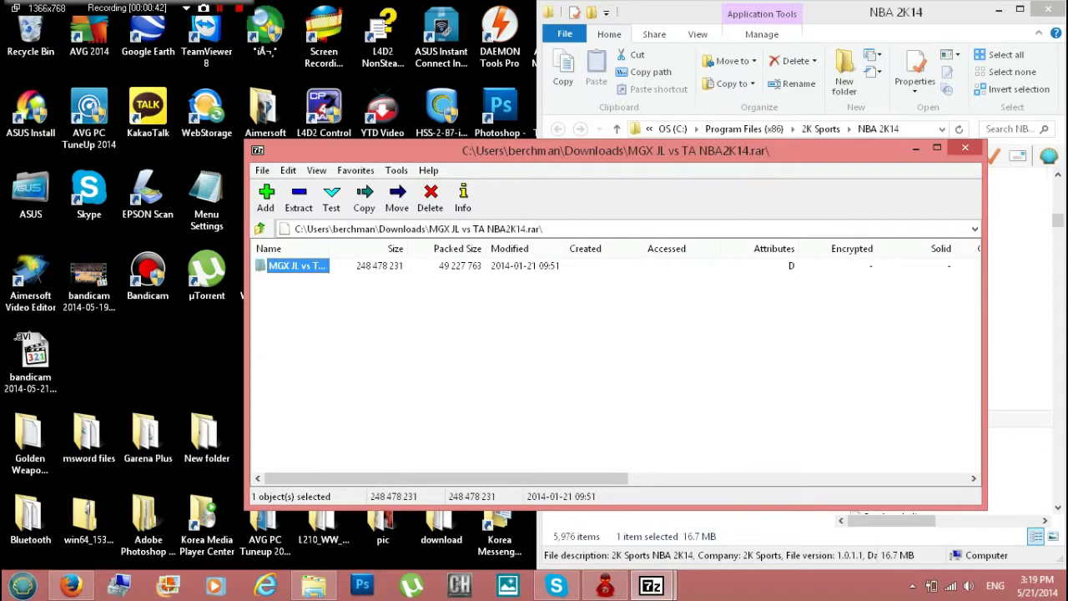
Step: Extract the archive's MGX JL vs TA NBA2K14 folder to the desktop and minimize the archive window
{"action": "left_click_drag", "start_coordinate": [298, 265], "coordinate": [159, 359]}
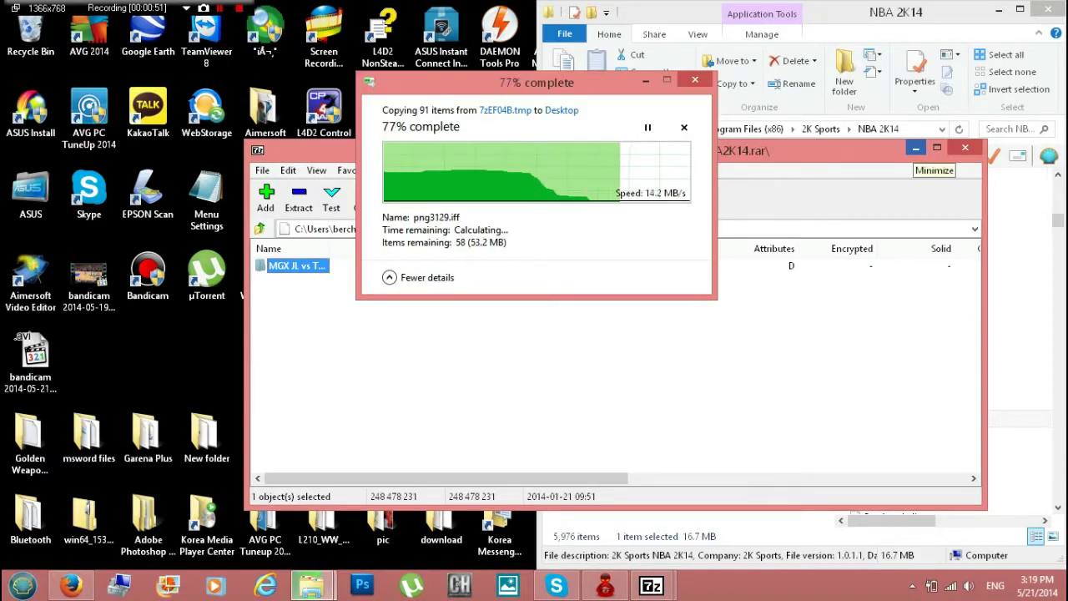
{"action": "mouse_move", "coordinate": [651, 585]}
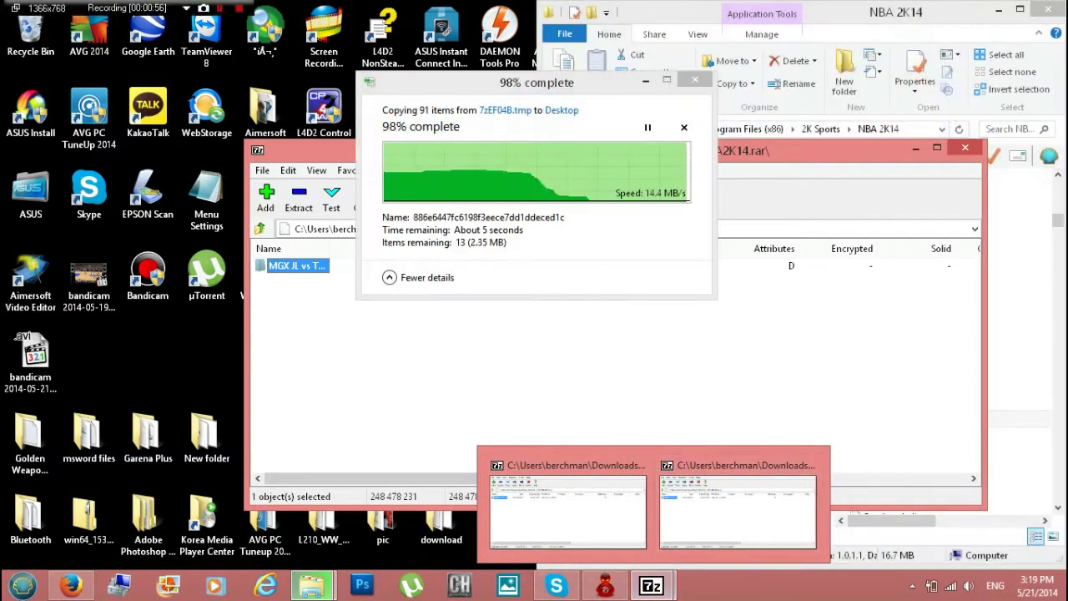
{"action": "left_click", "coordinate": [912, 586]}
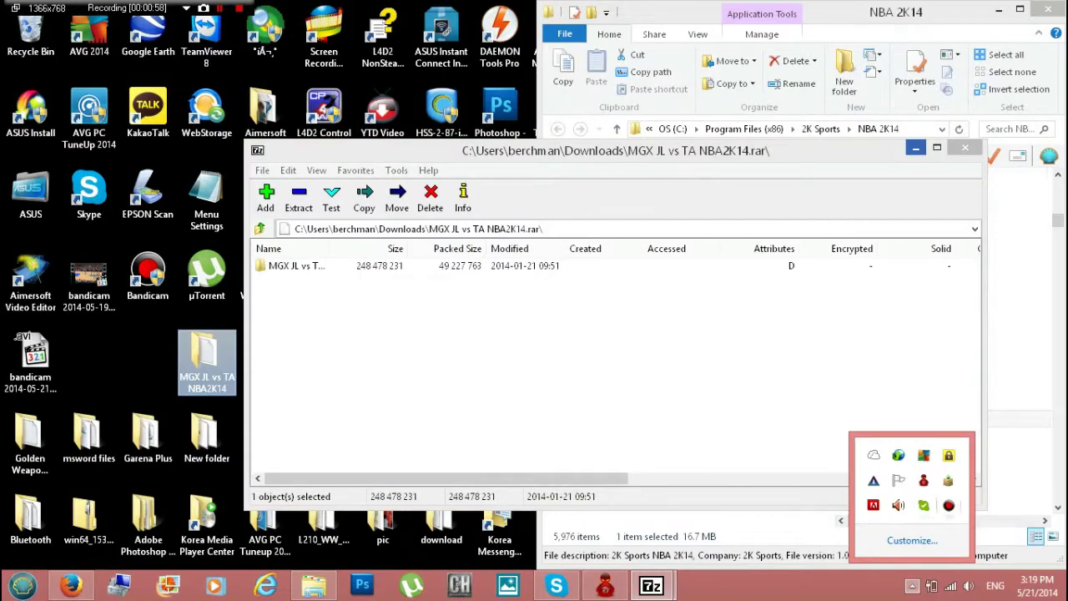
{"action": "left_click", "coordinate": [915, 148]}
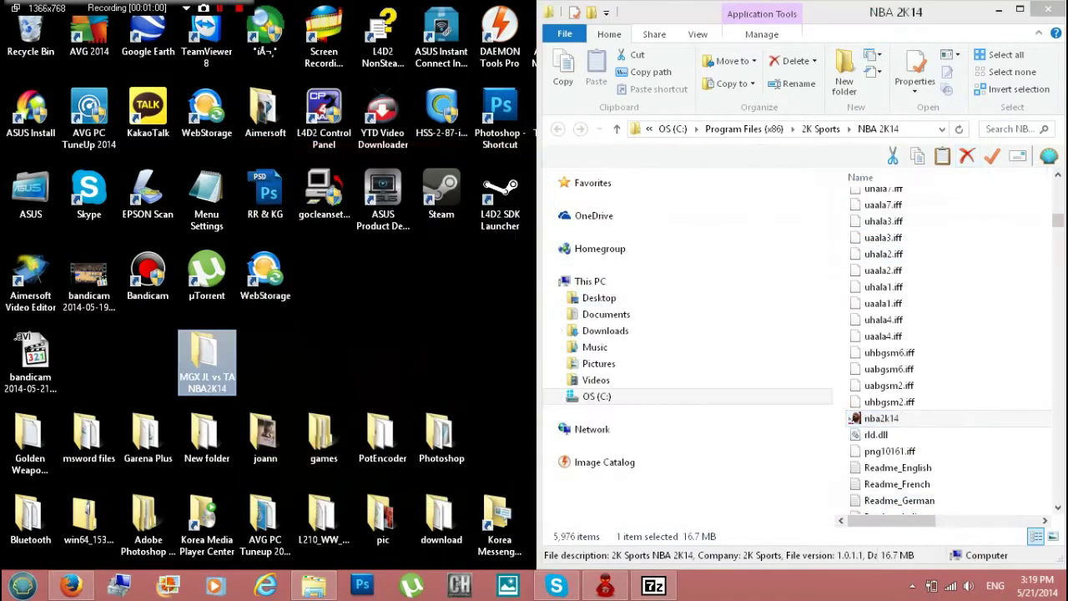
Step: Move all files from the extracted 2k folder into the NBA 2K14 installation folder, replacing existing files and granting administrator permission
{"action": "double_click", "coordinate": [207, 359]}
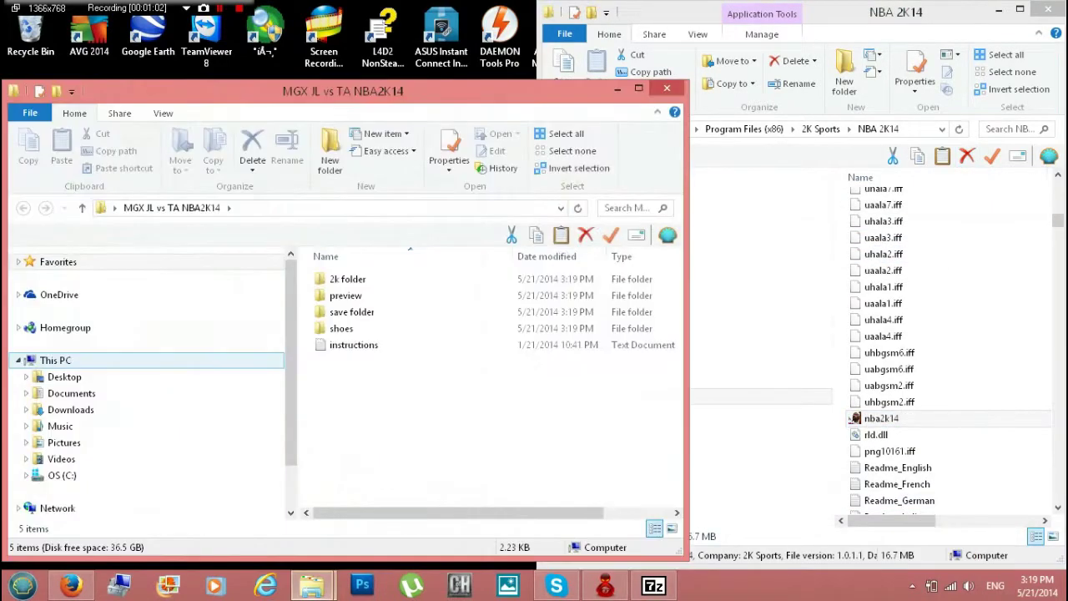
{"action": "double_click", "coordinate": [342, 278]}
{"action": "key", "text": "ctrl+a"}
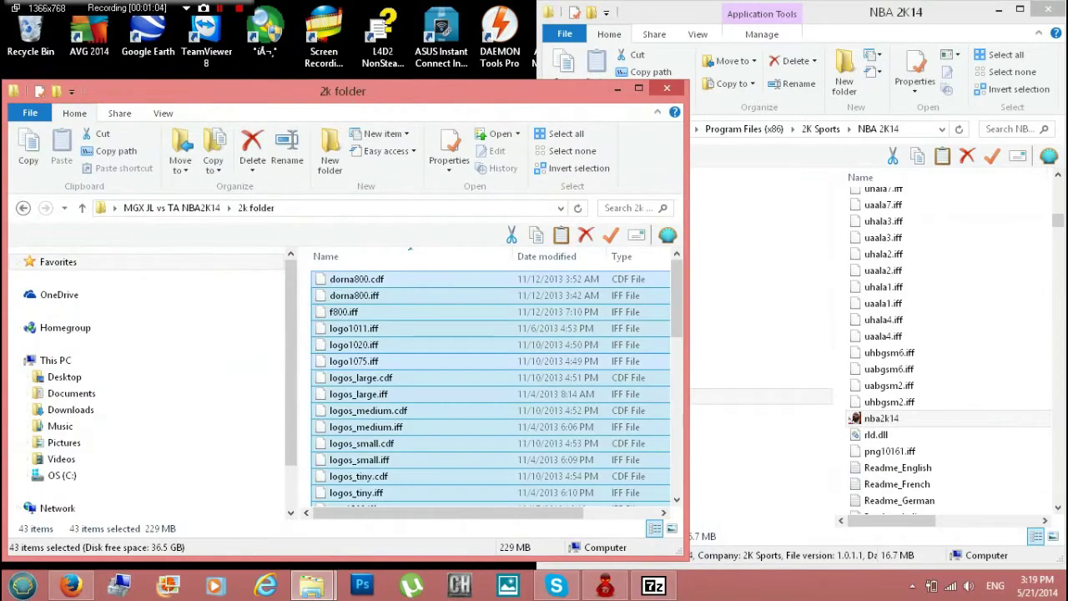
{"action": "left_click_drag", "start_coordinate": [756, 356], "coordinate": [999, 327]}
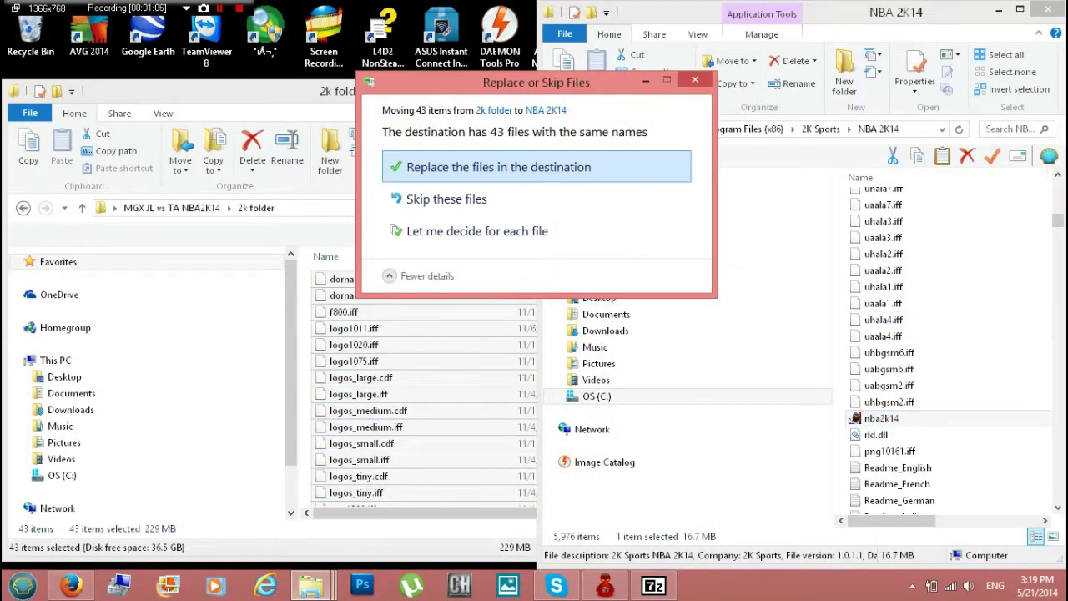
{"action": "left_click", "coordinate": [537, 167]}
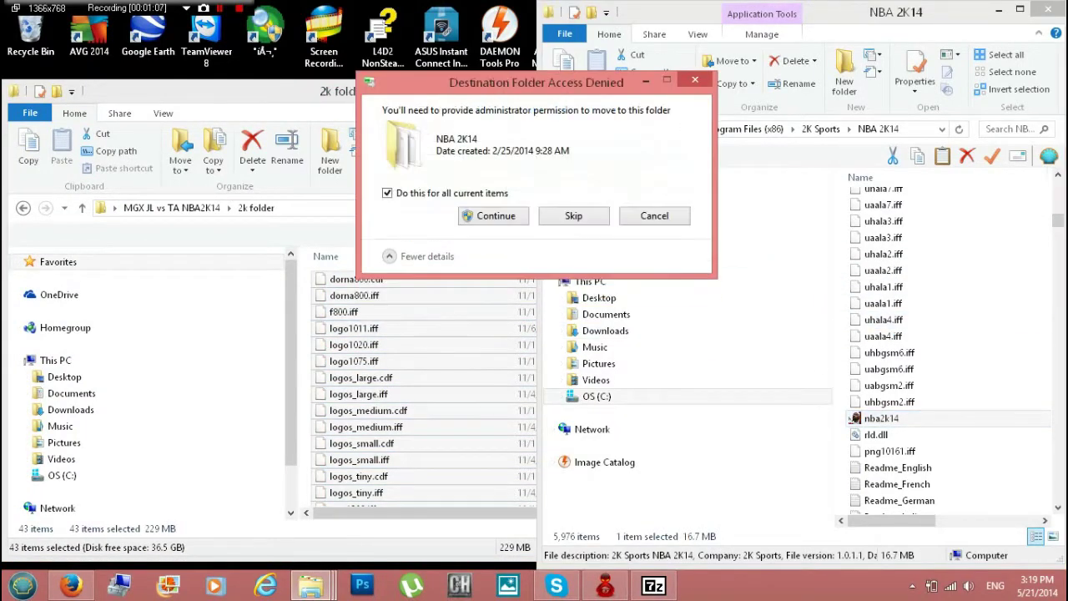
{"action": "left_click", "coordinate": [493, 216]}
Step: Open the 2K Sports\NBA 2K14 folder under %appdata% and arrange it beside the extracted MGX JL vs TA NBA2K14 folder
{"action": "left_click_drag", "start_coordinate": [283, 91], "coordinate": [534, 52]}
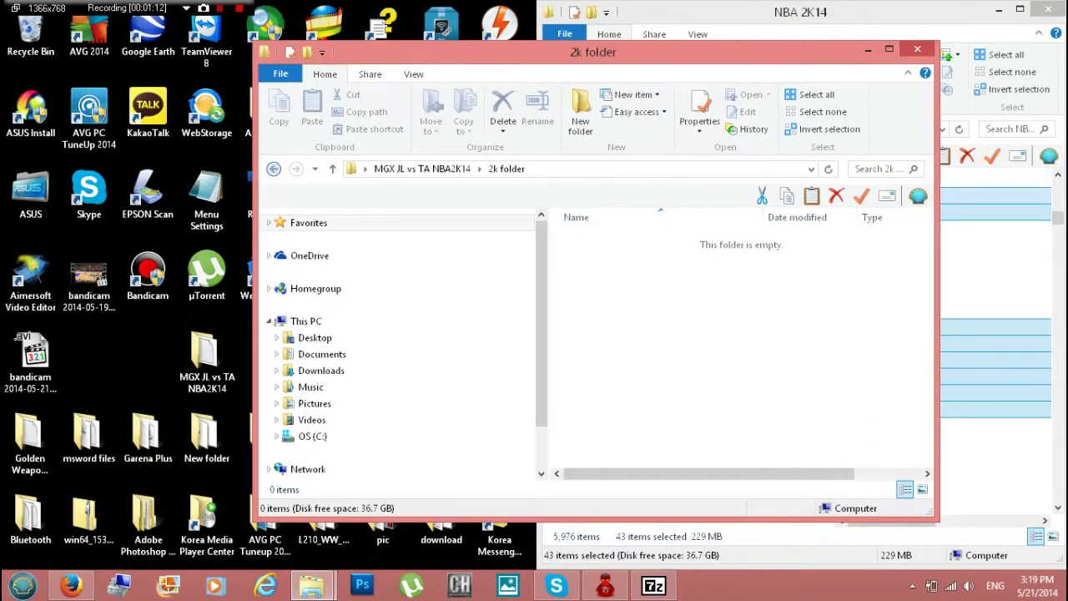
{"action": "key", "text": "BackSpace"}
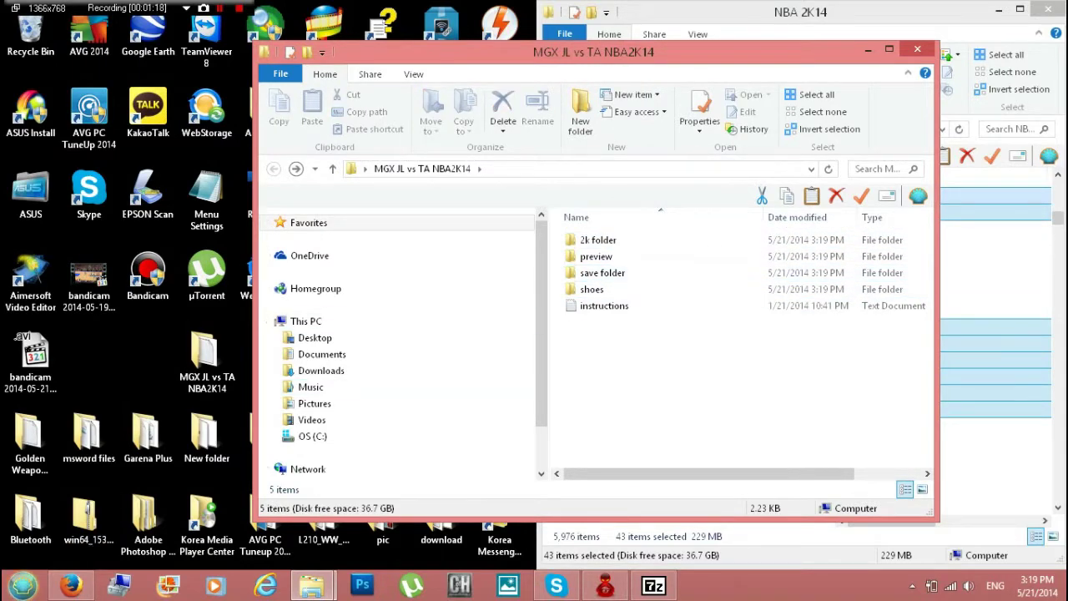
{"action": "key", "text": "super"}
{"action": "key", "text": "Return"}
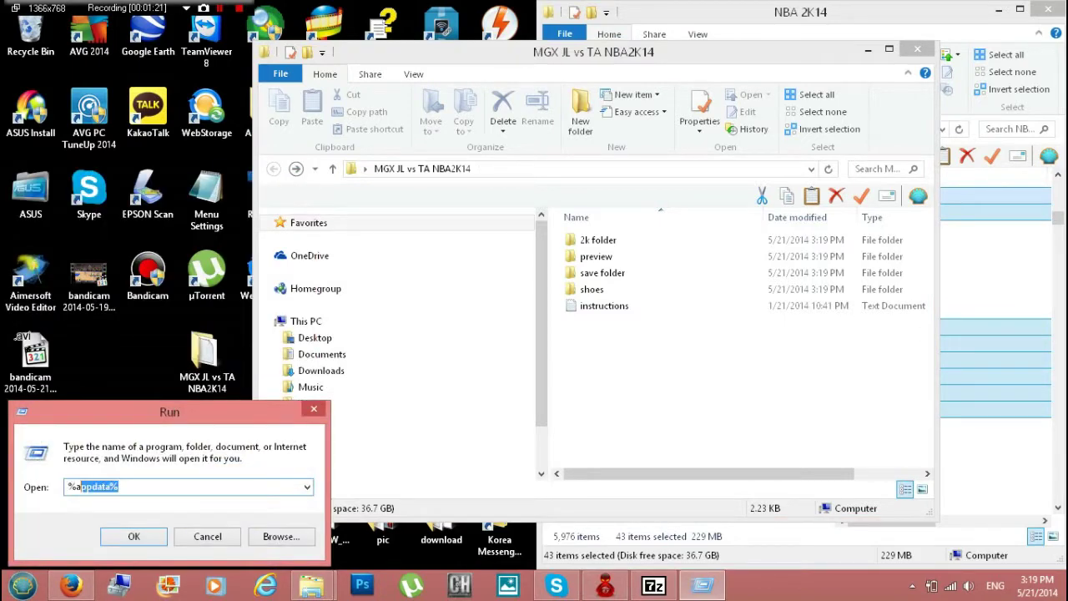
{"action": "key", "text": "Return"}
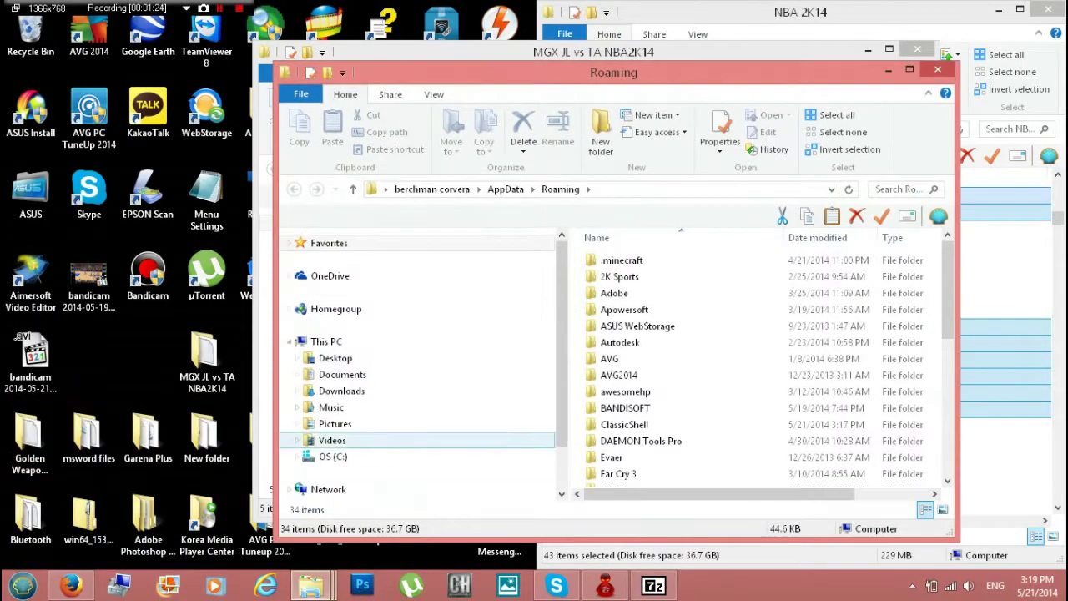
{"action": "key", "text": "Return"}
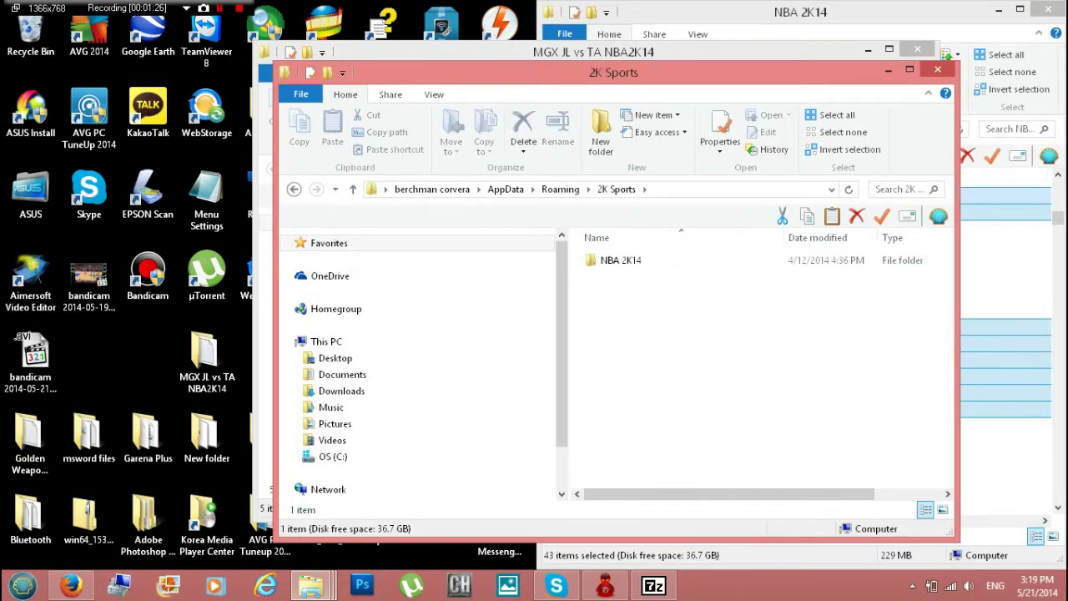
{"action": "left_click_drag", "start_coordinate": [709, 73], "coordinate": [317, 105]}
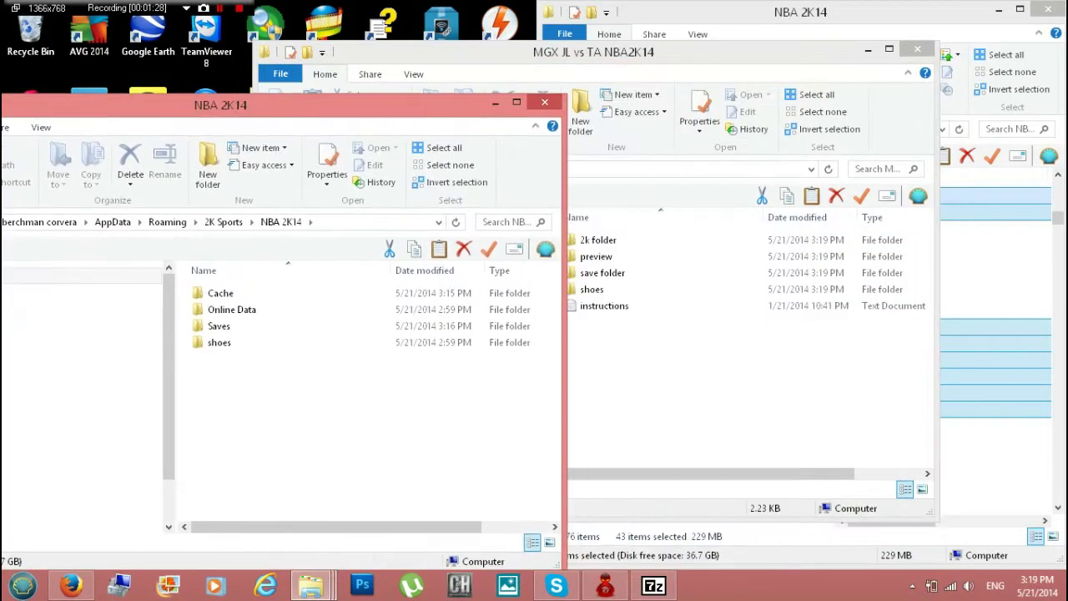
{"action": "left_click_drag", "start_coordinate": [500, 51], "coordinate": [655, 50]}
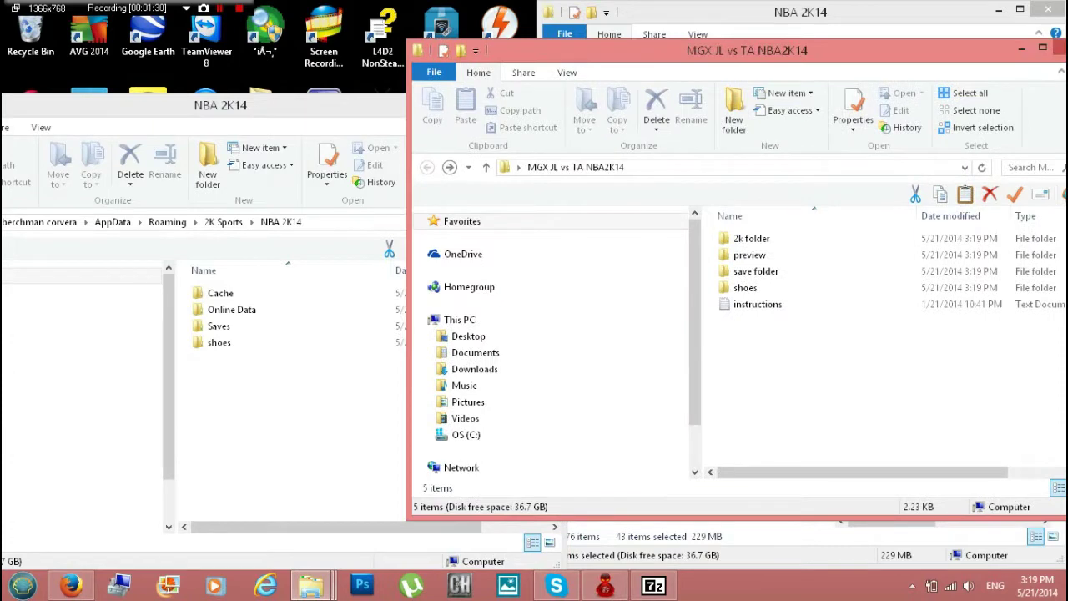
{"action": "left_click", "coordinate": [311, 400]}
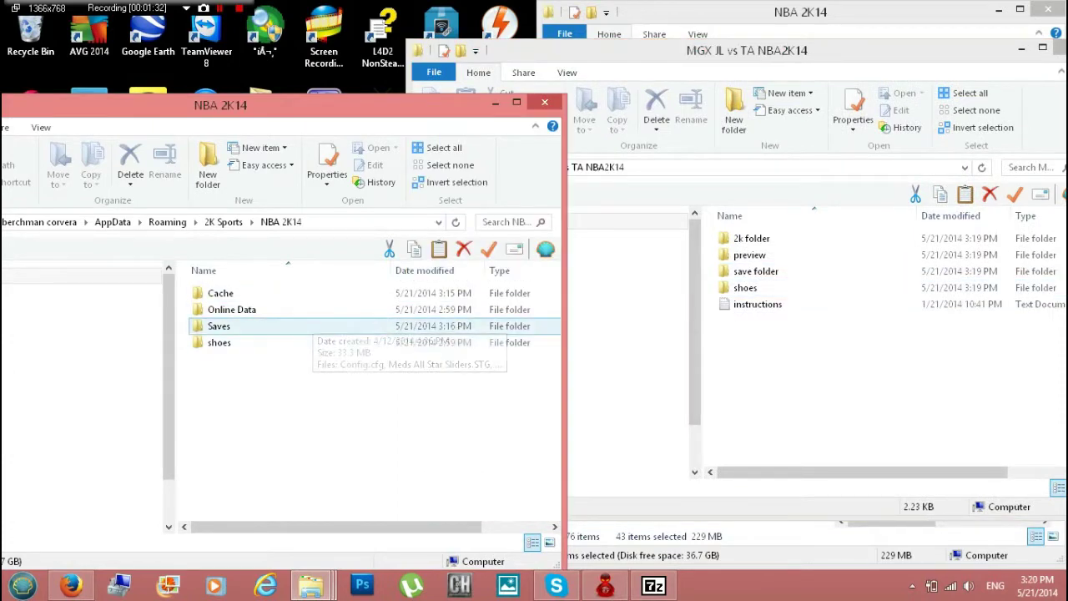
Step: Move the two MGX JL vs TA 2K14 files from save folder into the NBA 2K14 Saves folder, replacing the existing ones
{"action": "double_click", "coordinate": [219, 326]}
{"action": "left_click", "coordinate": [784, 372]}
{"action": "double_click", "coordinate": [764, 271]}
{"action": "left_click_drag", "start_coordinate": [801, 368], "coordinate": [751, 229]}
{"action": "left_click_drag", "start_coordinate": [260, 402], "coordinate": [260, 404]}
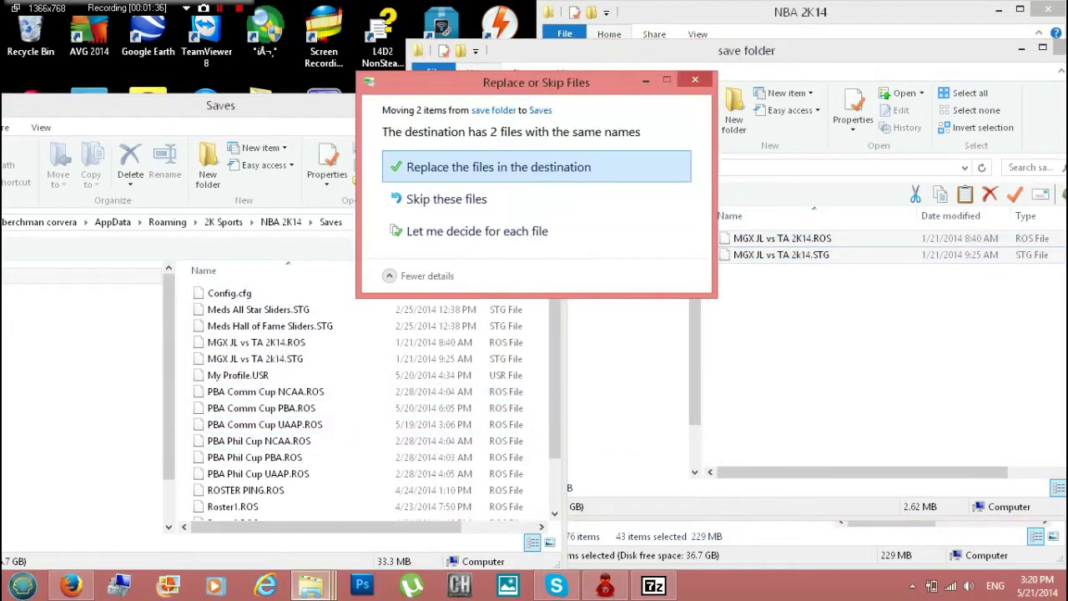
{"action": "left_click", "coordinate": [499, 168]}
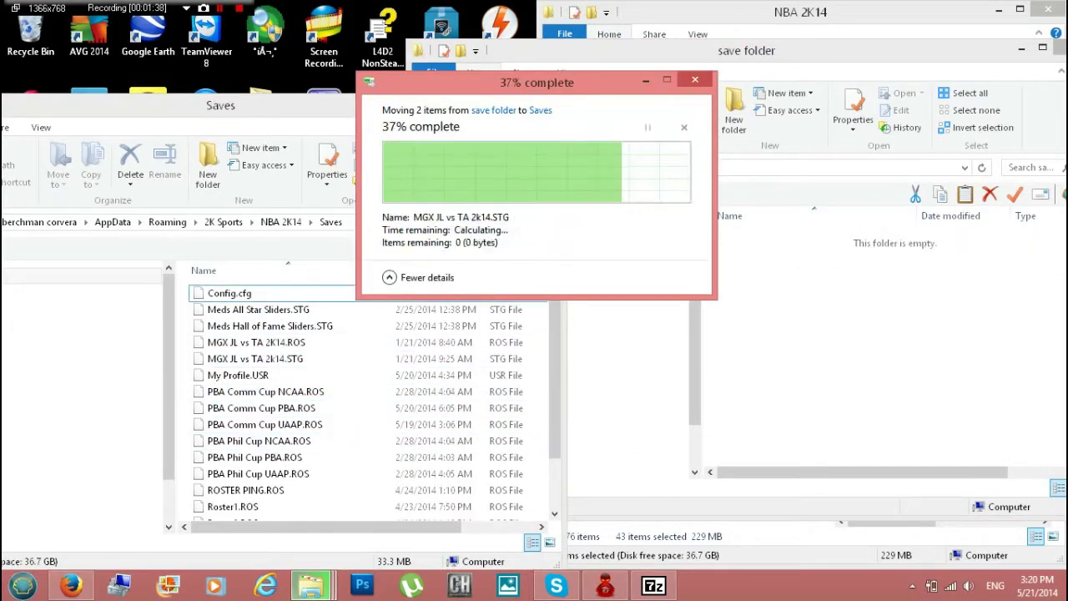
Step: Open the extracted shoes folder in one window and the shoes folder of 2K Sports\NBA 2K14 in the other
{"action": "left_click", "coordinate": [817, 350]}
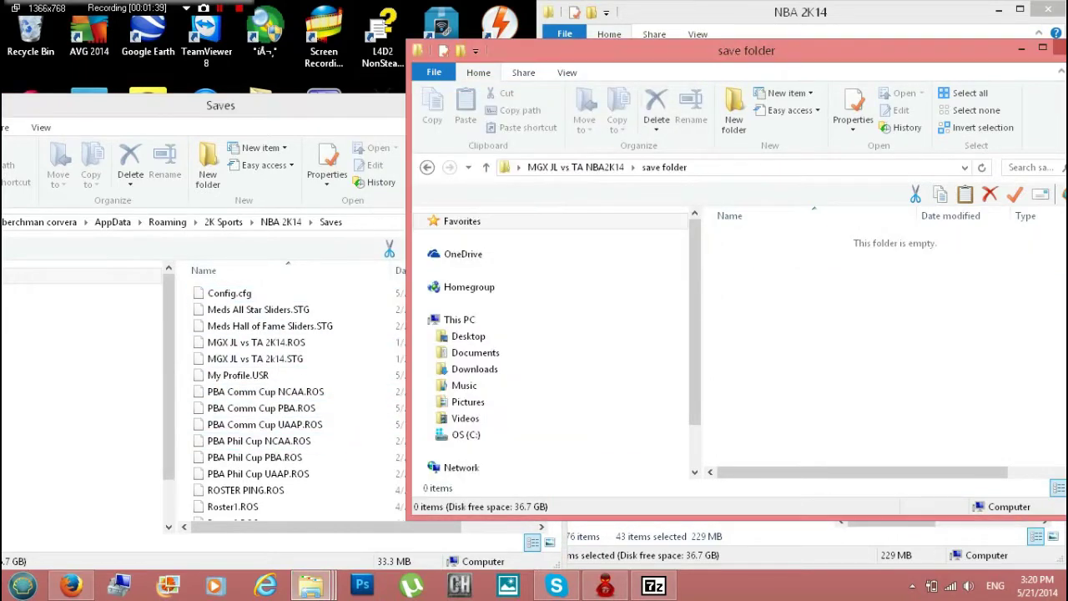
{"action": "key", "text": "alt+Up"}
{"action": "double_click", "coordinate": [745, 287]}
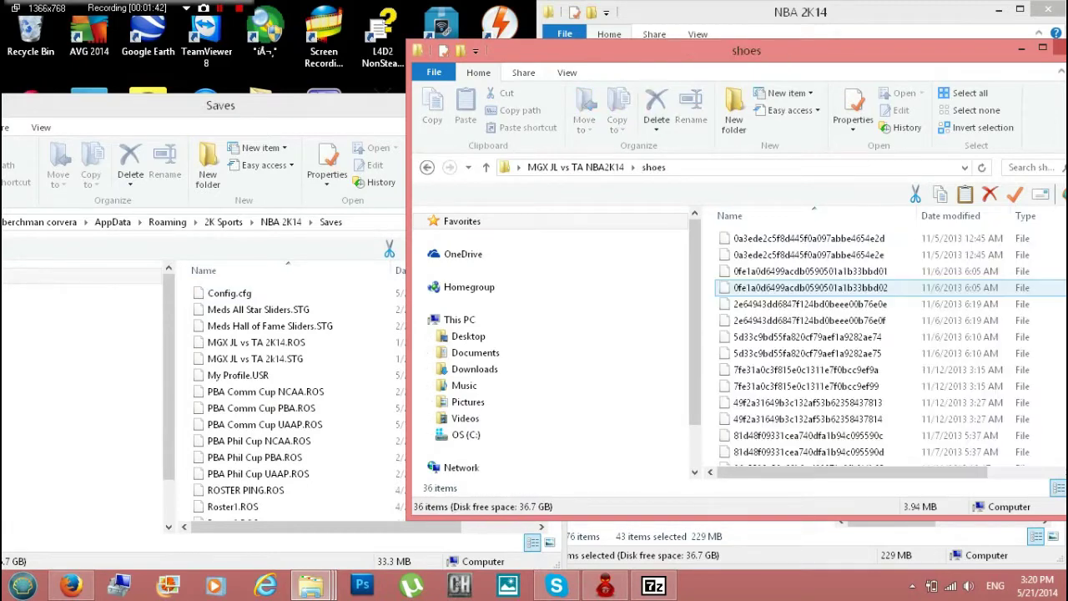
{"action": "double_click", "coordinate": [250, 106]}
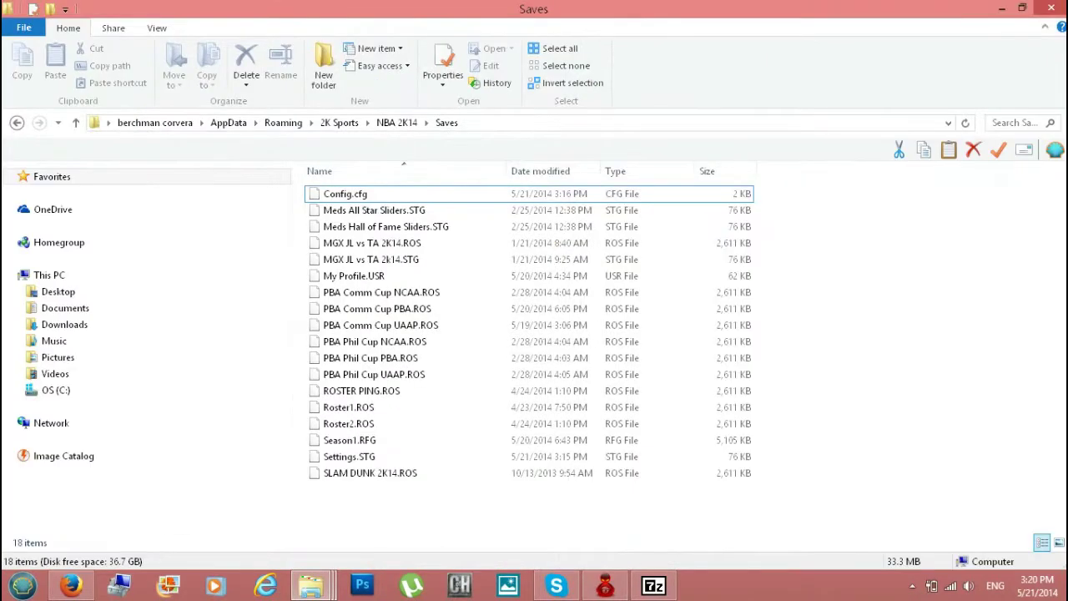
{"action": "key", "text": "super+Down"}
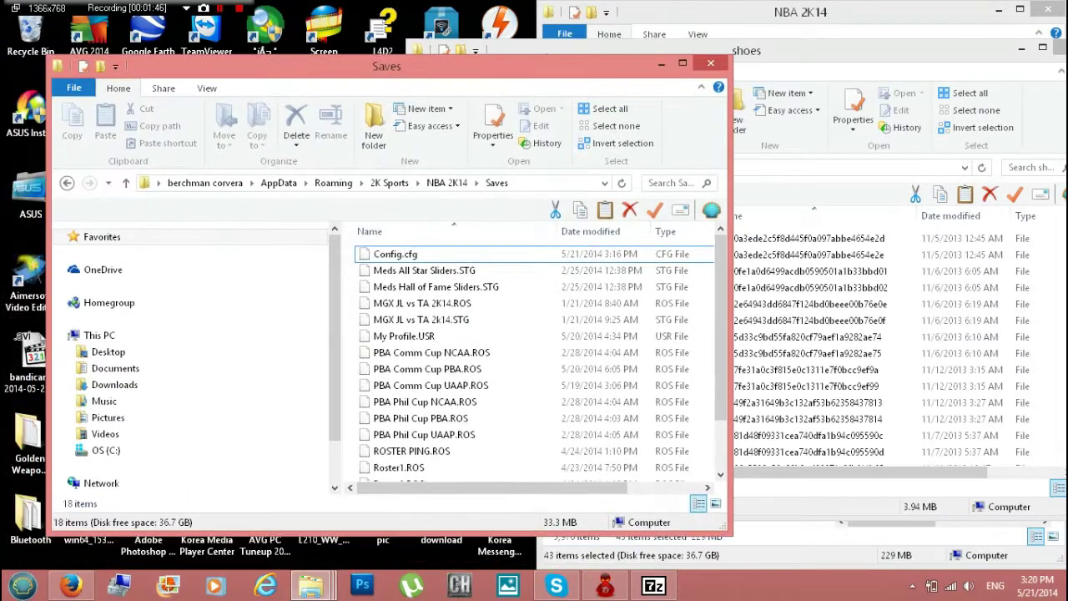
{"action": "key", "text": "BackSpace"}
{"action": "key", "text": "Down"}
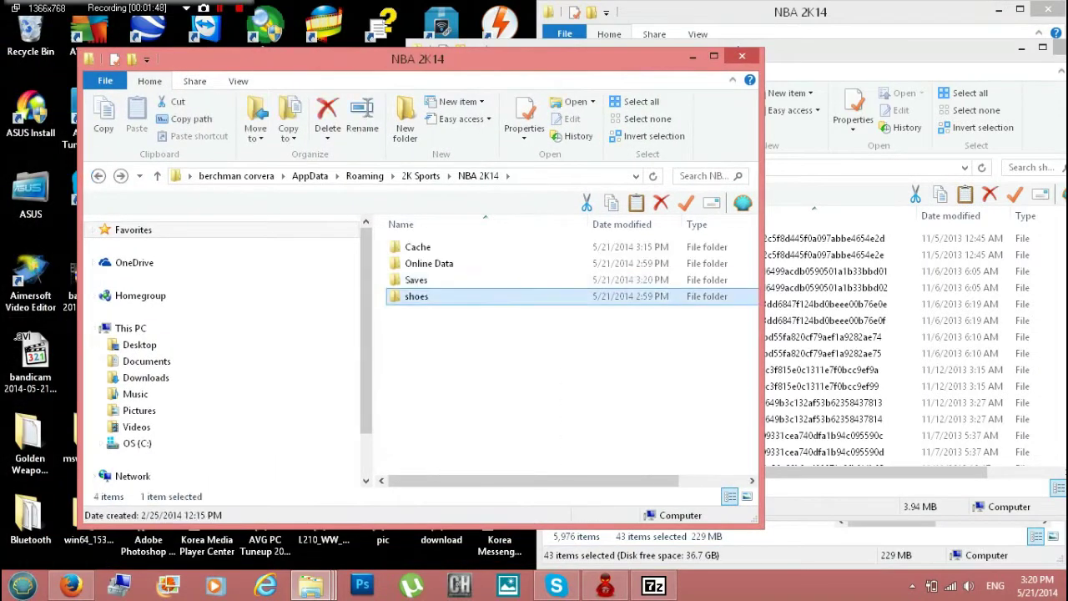
{"action": "key", "text": "Return"}
Step: Move all files from the extracted shoes folder into the shoes folder of 2K Sports\NBA 2K14, replacing the existing files
{"action": "key", "text": "alt+Tab"}
{"action": "key", "text": "ctrl+a"}
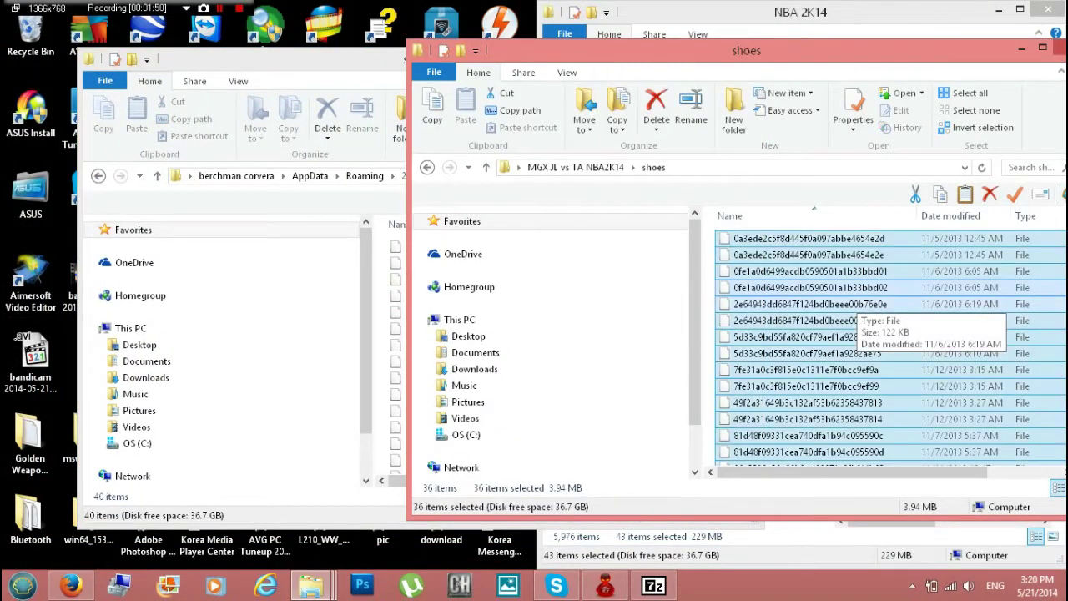
{"action": "left_click_drag", "start_coordinate": [474, 369], "coordinate": [387, 373]}
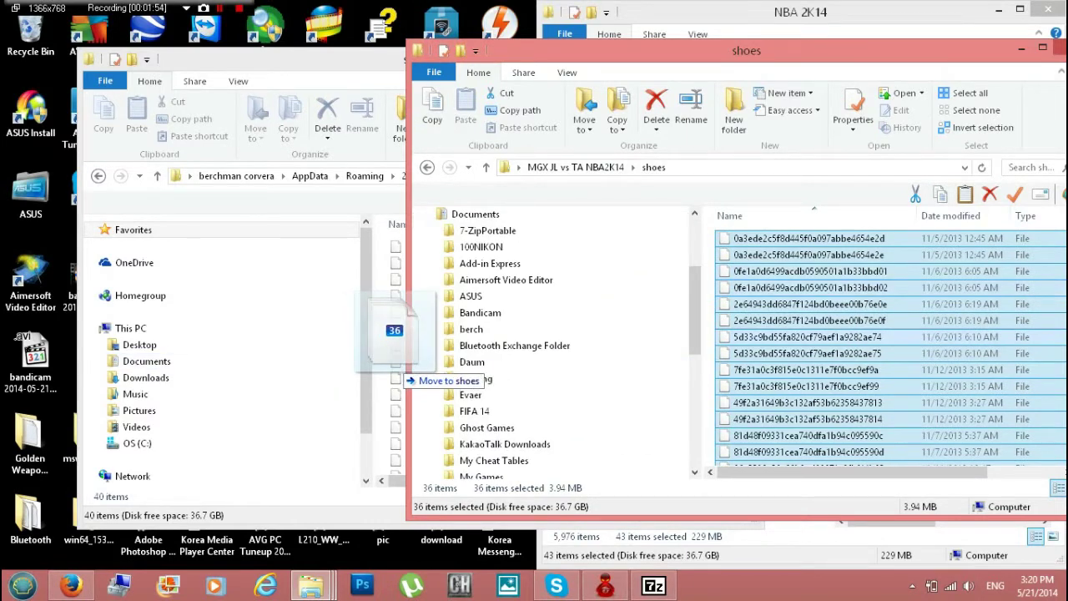
{"action": "left_click_drag", "start_coordinate": [399, 369], "coordinate": [399, 365]}
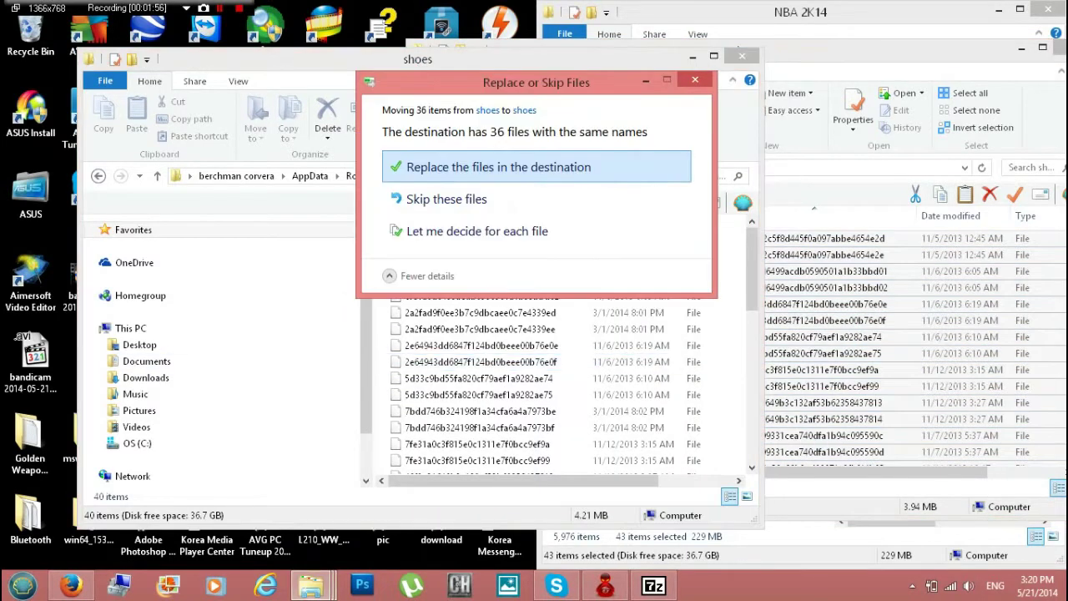
{"action": "left_click", "coordinate": [498, 167]}
{"action": "left_click", "coordinate": [867, 333]}
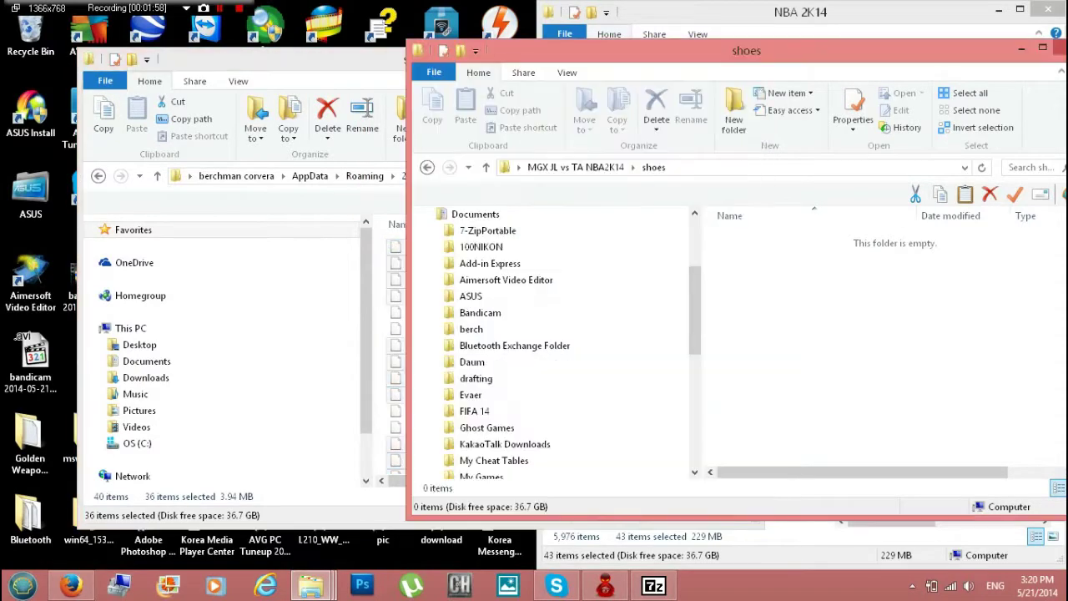
Step: Minimize both shoes folder windows and the NBA 2K14 installation folder window
{"action": "left_click", "coordinate": [1021, 49]}
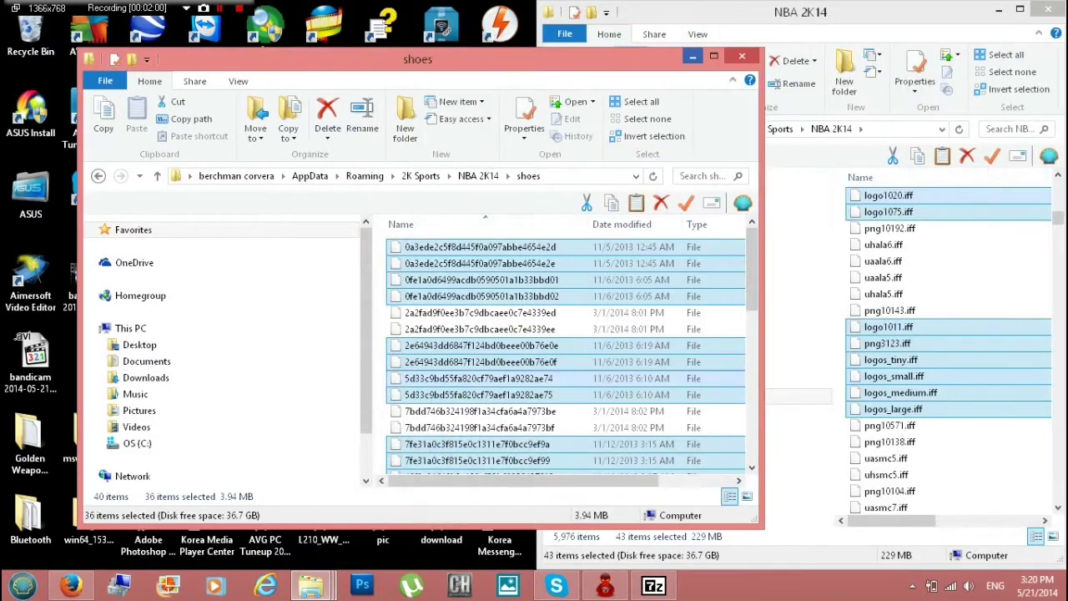
{"action": "left_click", "coordinate": [693, 55]}
{"action": "left_click", "coordinate": [998, 8]}
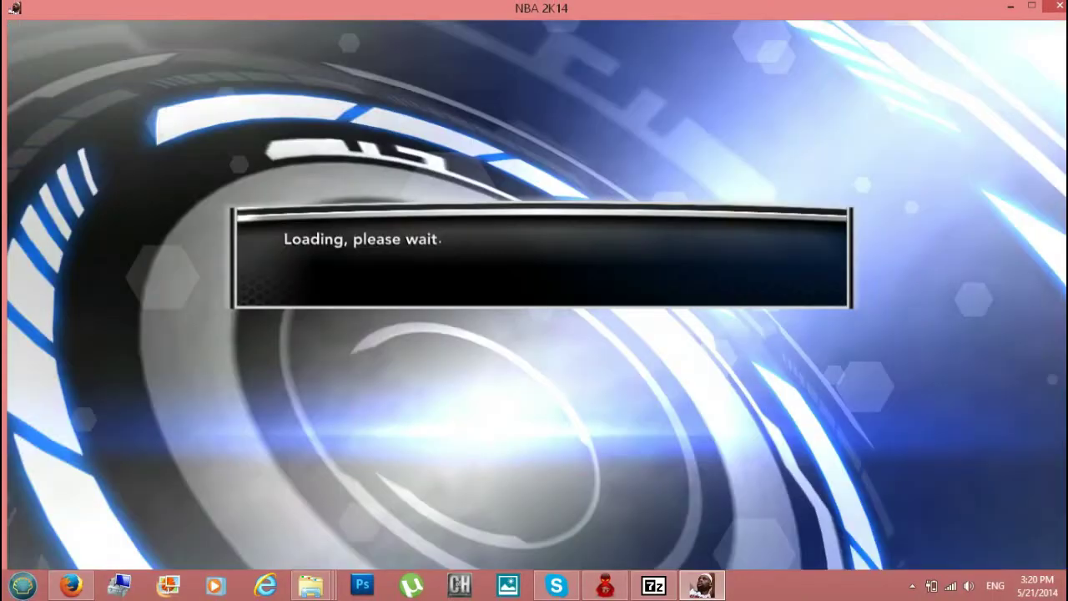
Step: Fill in the date of birth for the MyPLAYER age verification and continue past the title screen
{"action": "key", "text": "Left"}
{"action": "key", "text": "Left"}
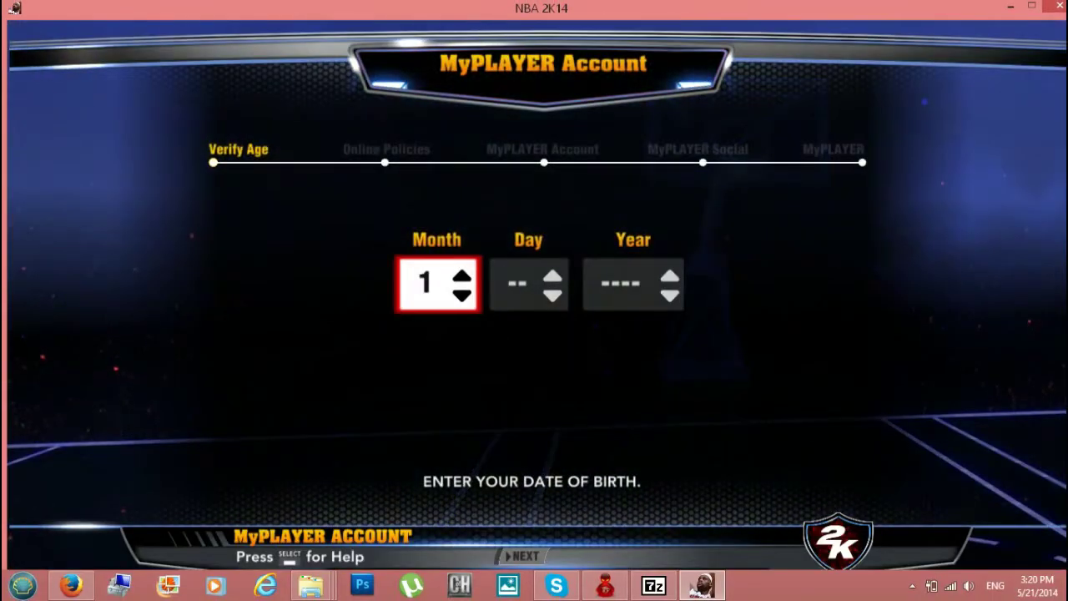
{"action": "key", "text": "Right"}
{"action": "key", "text": "Right"}
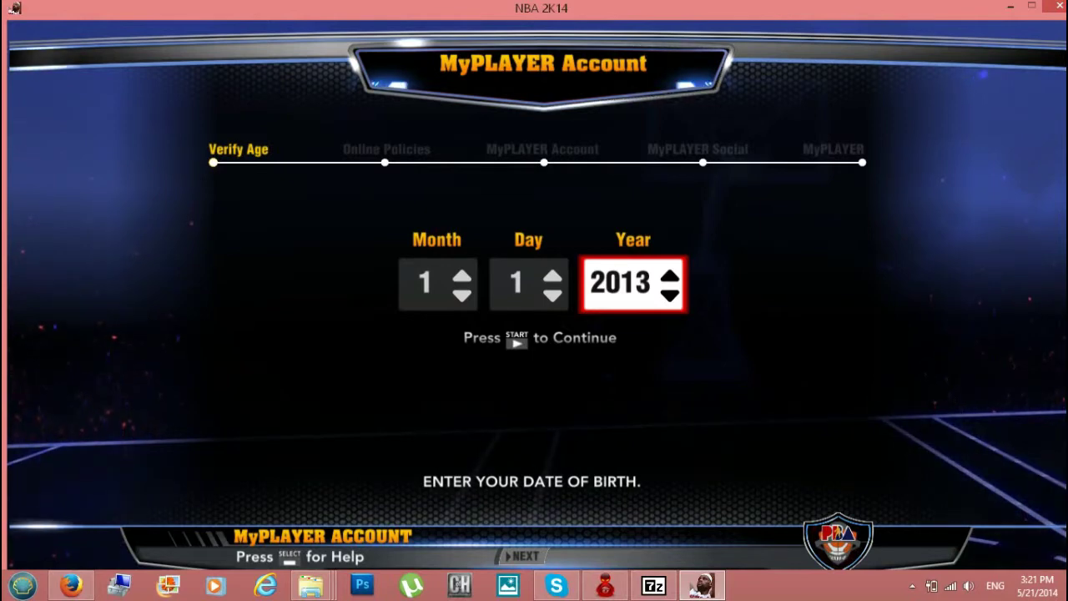
{"action": "key", "text": "Return"}
{"action": "key", "text": "Return"}
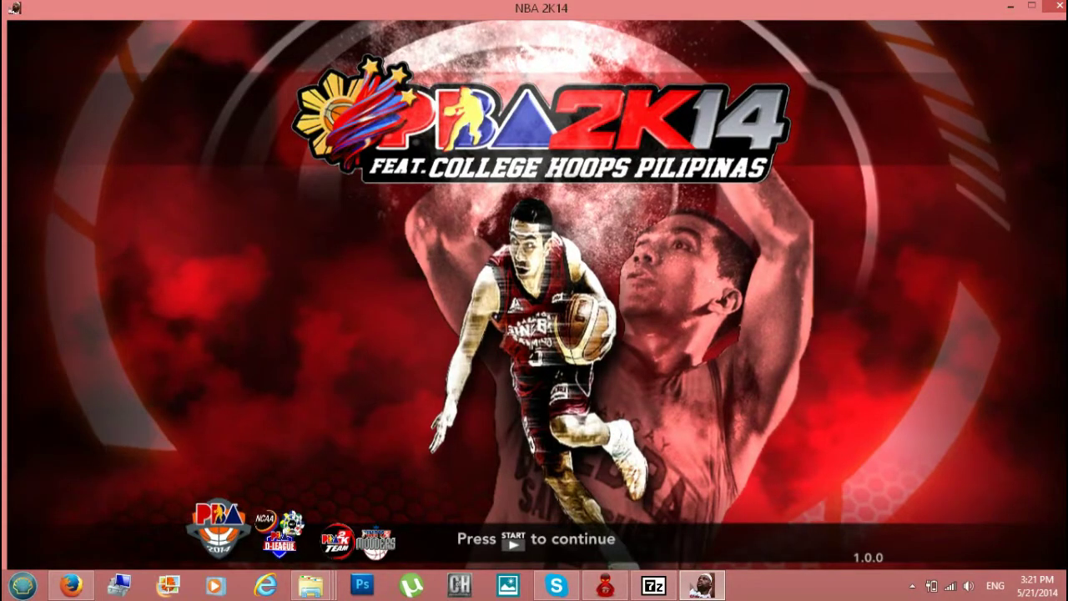
{"action": "key", "text": "Return"}
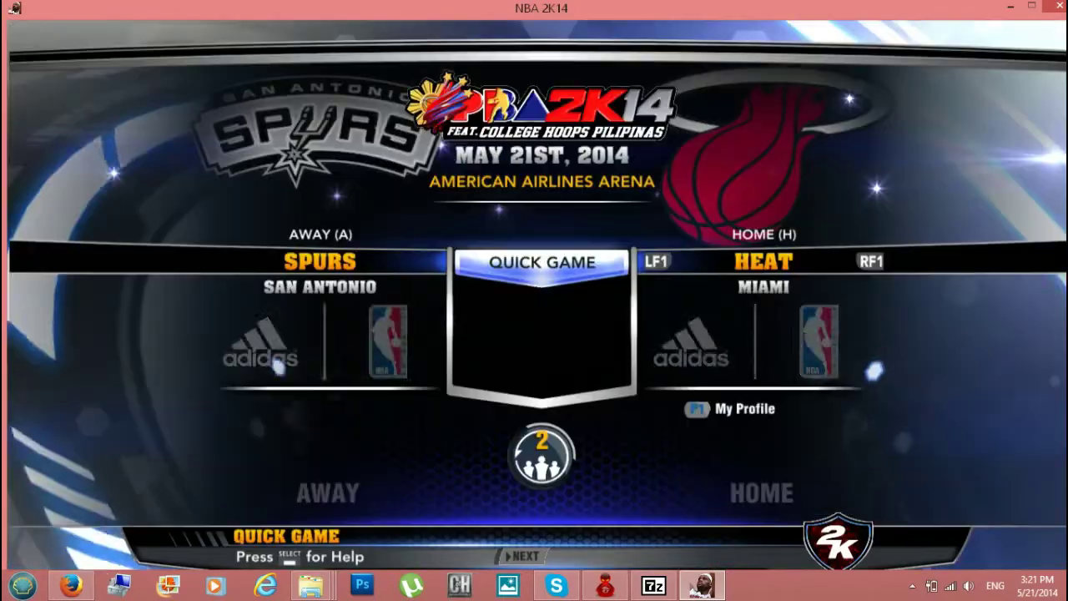
Step: Leave the Quick Game team selection and open the Options menu
{"action": "key", "text": "Escape"}
{"action": "key", "text": "Down"}
{"action": "key", "text": "Down"}
{"action": "key", "text": "Down"}
{"action": "key", "text": "Down"}
{"action": "key", "text": "Down"}
{"action": "key", "text": "Down"}
{"action": "key", "text": "Return"}
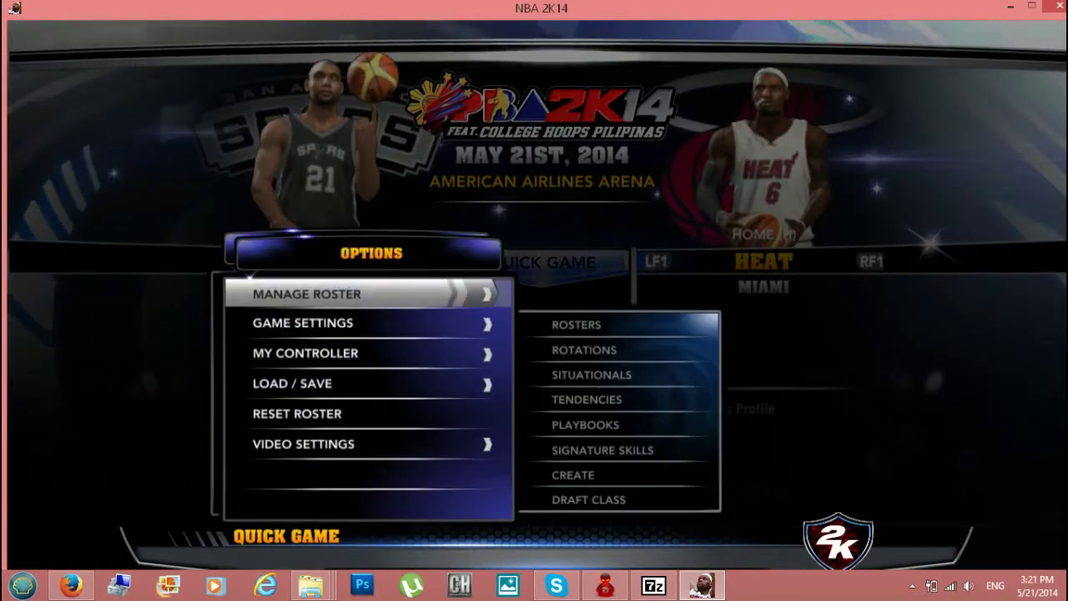
Step: Open the list of saved files for loading, accepting the loss of unsaved changes
{"action": "key", "text": "Down"}
{"action": "key", "text": "Down"}
{"action": "key", "text": "Down"}
{"action": "key", "text": "Return"}
{"action": "key", "text": "Return"}
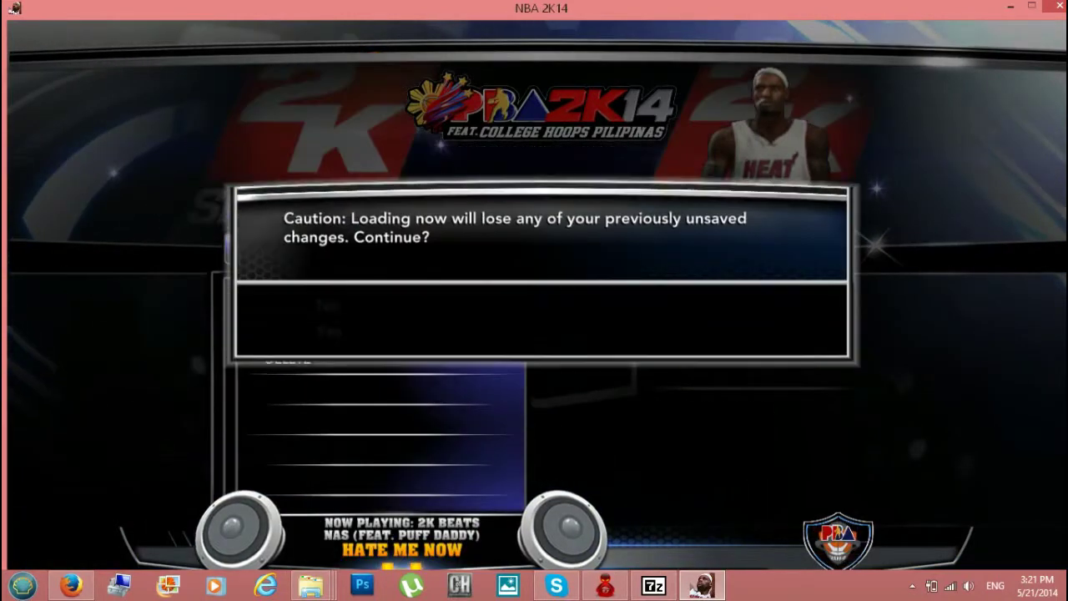
{"action": "key", "text": "Down"}
{"action": "key", "text": "Return"}
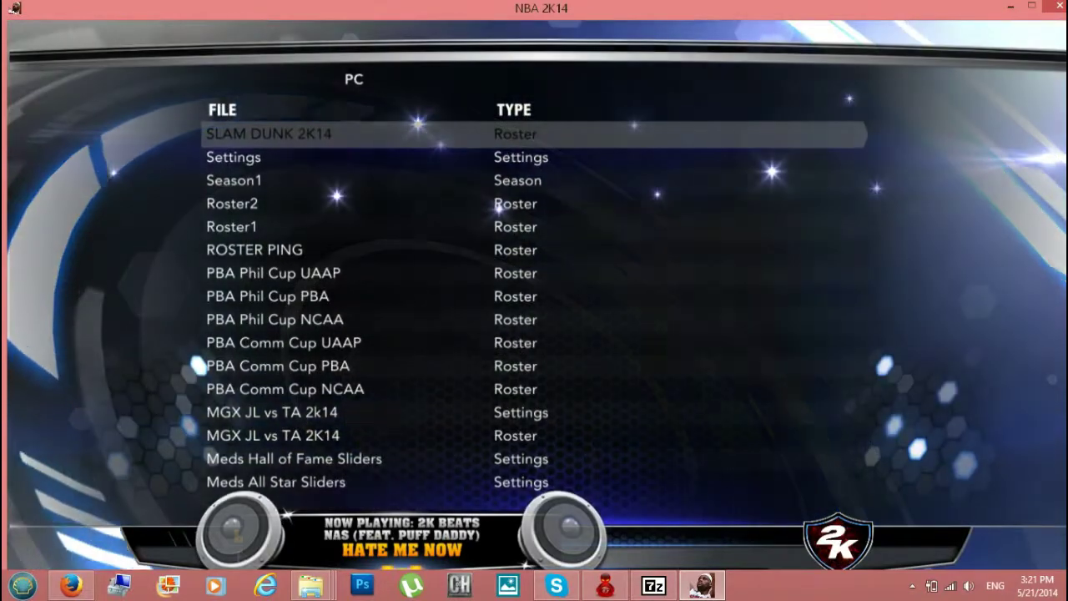
Step: Load the MGX JL vs TA 2k14 file of type Settings
{"action": "key", "text": "Down"}
{"action": "key", "text": "Up"}
{"action": "key", "text": "Down"}
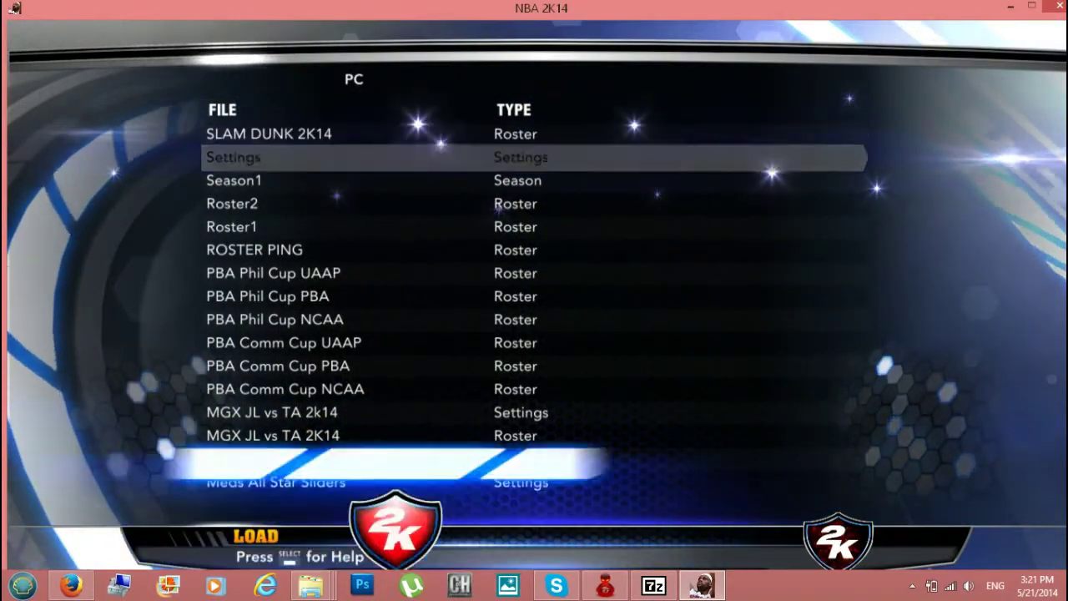
{"action": "key", "text": "Down"}
{"action": "key", "text": "Down"}
{"action": "key", "text": "Down"}
{"action": "key", "text": "Down"}
{"action": "key", "text": "Down"}
{"action": "key", "text": "Up"}
{"action": "key", "text": "Up"}
{"action": "key", "text": "Up"}
{"action": "key", "text": "Up"}
{"action": "key", "text": "Up"}
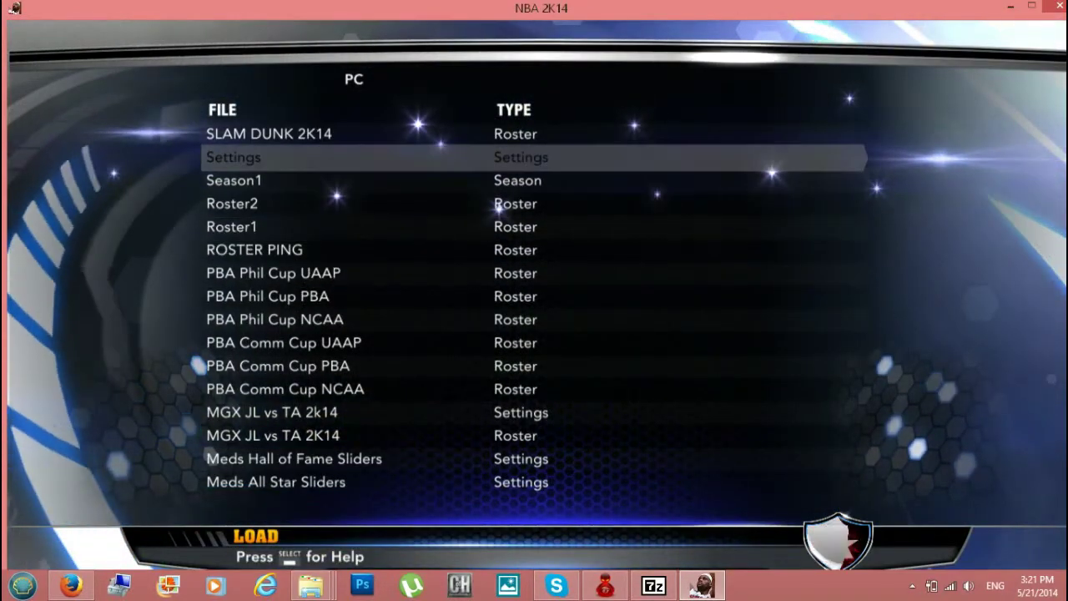
{"action": "key", "text": "Down"}
{"action": "key", "text": "Down"}
{"action": "key", "text": "Down"}
{"action": "key", "text": "Down"}
{"action": "key", "text": "Down"}
{"action": "key", "text": "Down"}
{"action": "key", "text": "Down"}
{"action": "key", "text": "Down"}
{"action": "key", "text": "Down"}
{"action": "key", "text": "Down"}
{"action": "key", "text": "Down"}
{"action": "key", "text": "Return"}
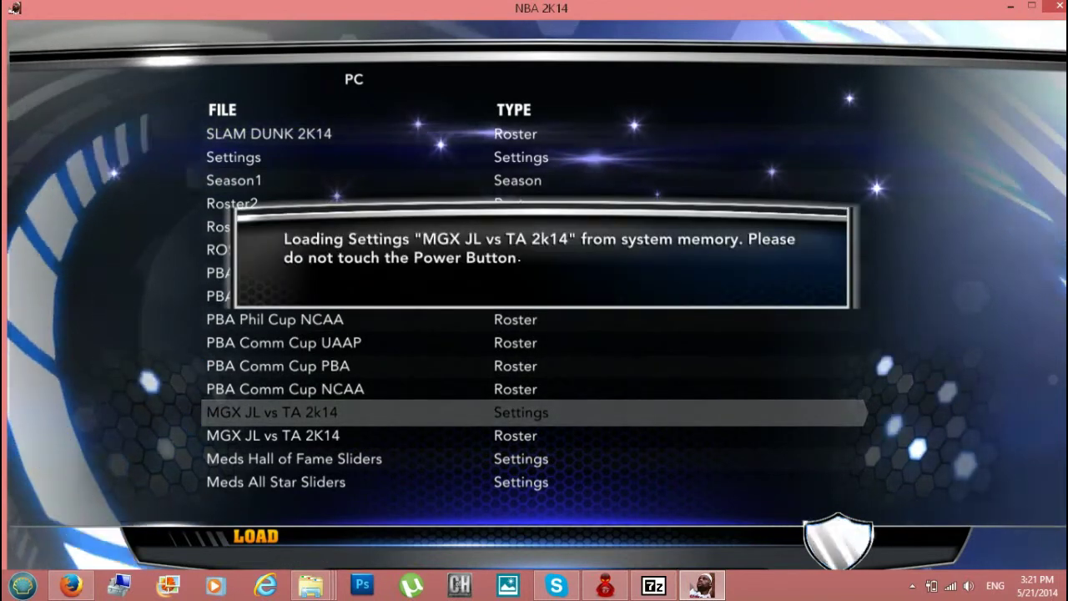
{"action": "key", "text": "Return"}
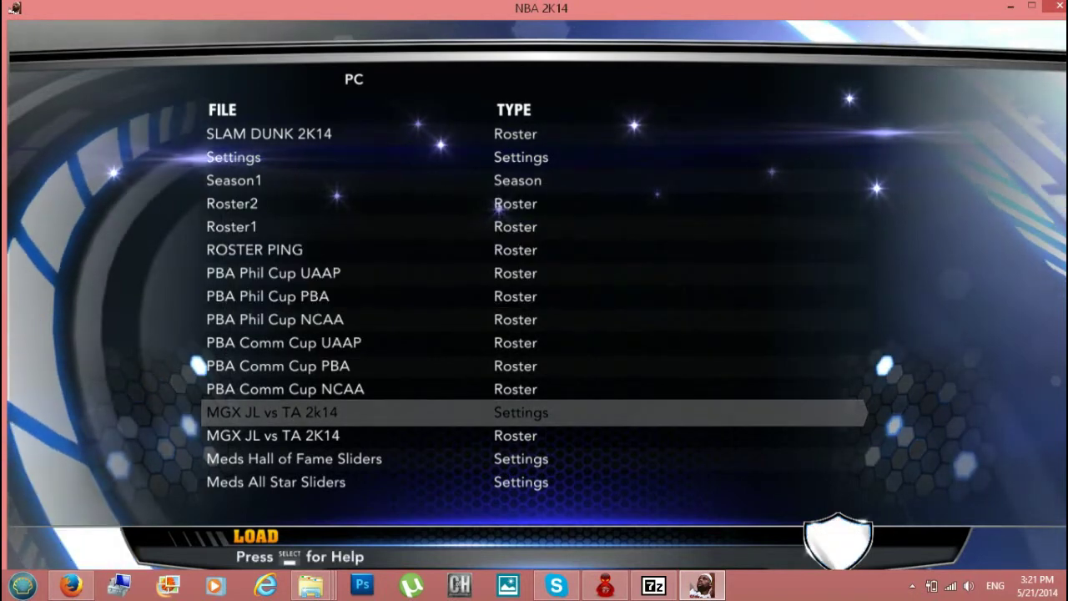
Step: Load the saved file named Settings
{"action": "left_click", "coordinate": [233, 157]}
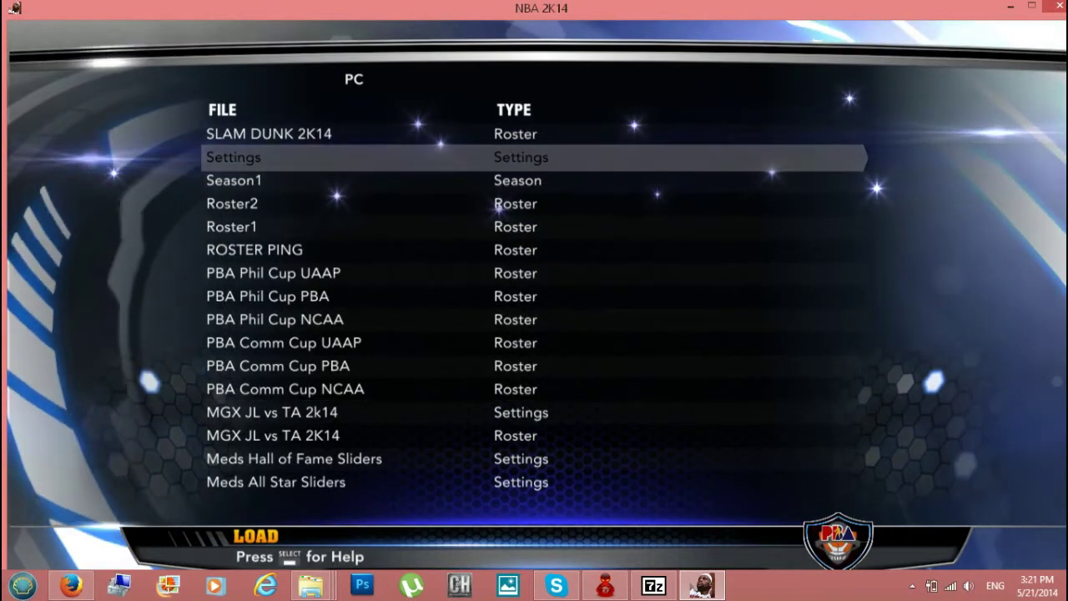
{"action": "key", "text": "Return"}
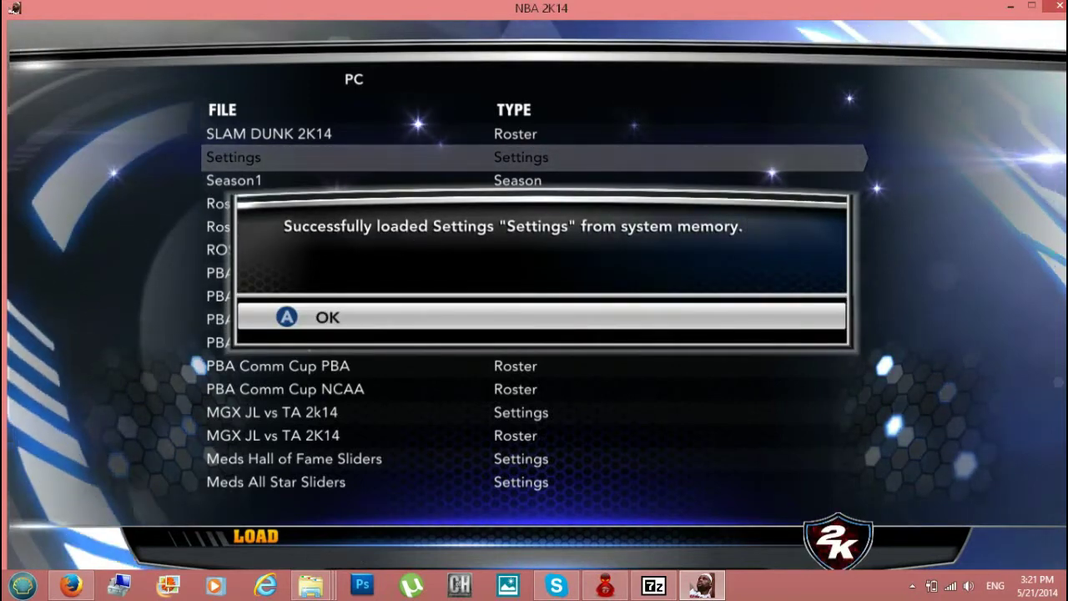
{"action": "key", "text": "Return"}
Step: Load the MGX JL vs TA 2K14 file of type Roster
{"action": "key", "text": "Down"}
{"action": "key", "text": "Down"}
{"action": "key", "text": "Down"}
{"action": "key", "text": "Down"}
{"action": "key", "text": "Down"}
{"action": "key", "text": "Down"}
{"action": "key", "text": "Down"}
{"action": "key", "text": "Down"}
{"action": "key", "text": "Down"}
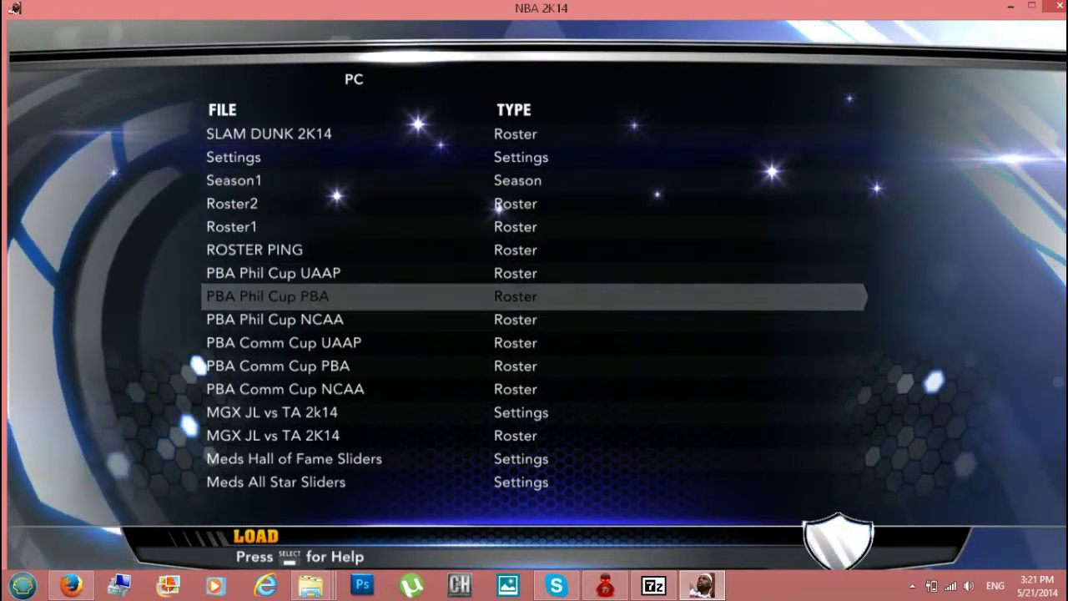
{"action": "key", "text": "Down"}
{"action": "key", "text": "Down"}
{"action": "key", "text": "Down"}
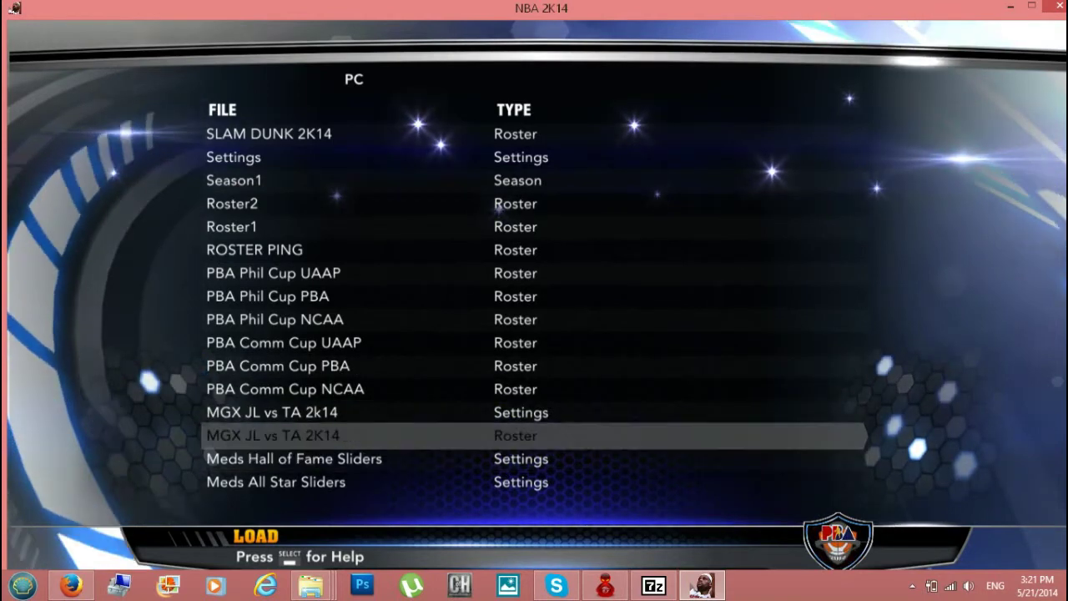
{"action": "key", "text": "Up"}
{"action": "key", "text": "Down"}
{"action": "key", "text": "Return"}
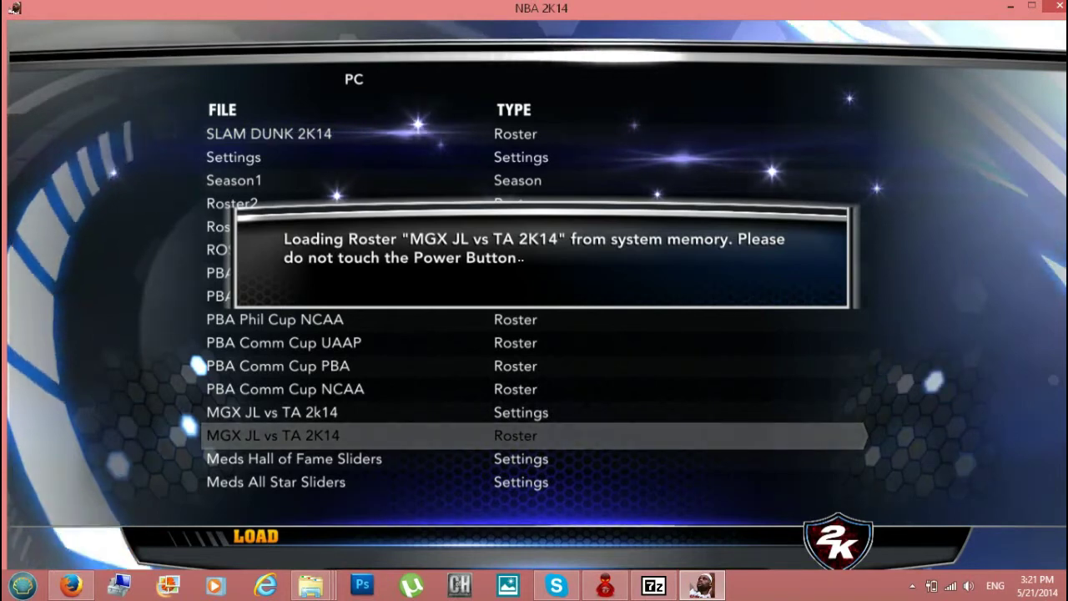
{"action": "key", "text": "Return"}
Step: Leave the load list and Options, return to the home screen and open the Quick Game team selection
{"action": "key", "text": "Escape"}
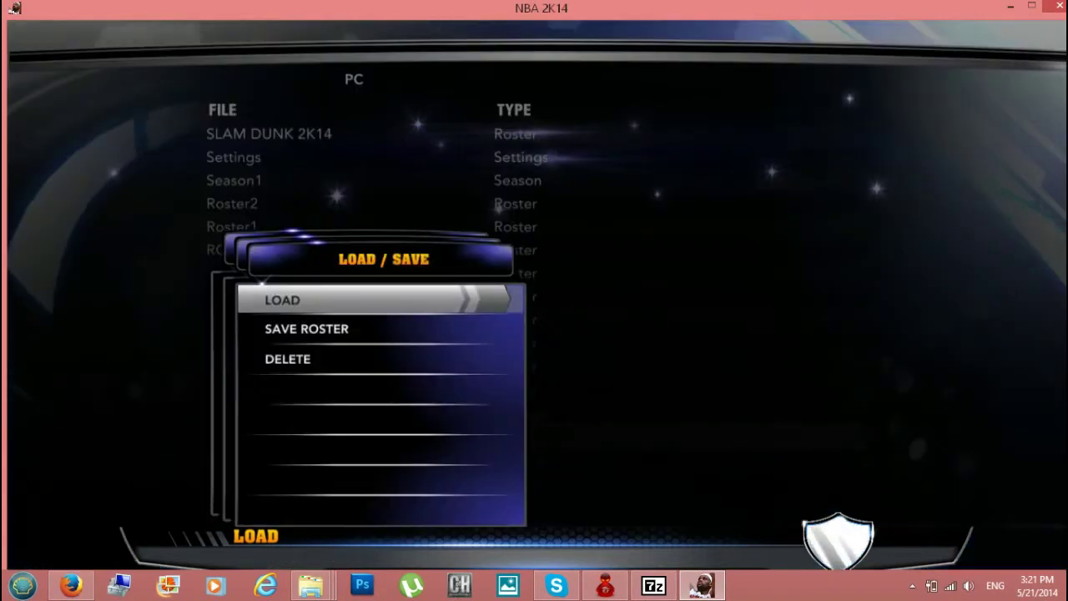
{"action": "key", "text": "Escape"}
{"action": "key", "text": "Up"}
{"action": "key", "text": "Up"}
{"action": "key", "text": "Up"}
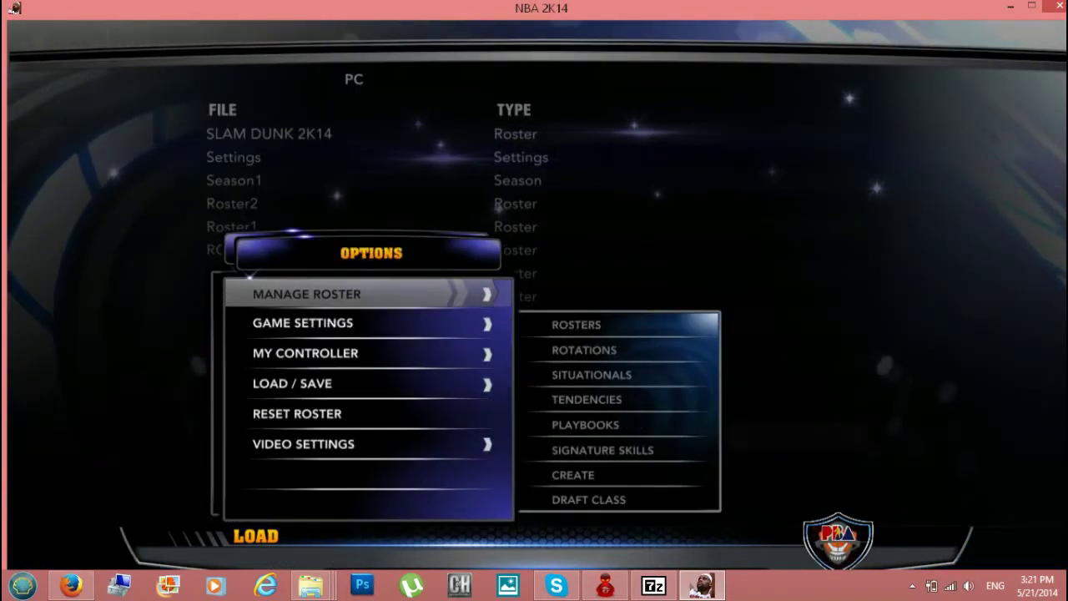
{"action": "key", "text": "Escape"}
{"action": "key", "text": "Down"}
{"action": "key", "text": "Down"}
{"action": "key", "text": "Return"}
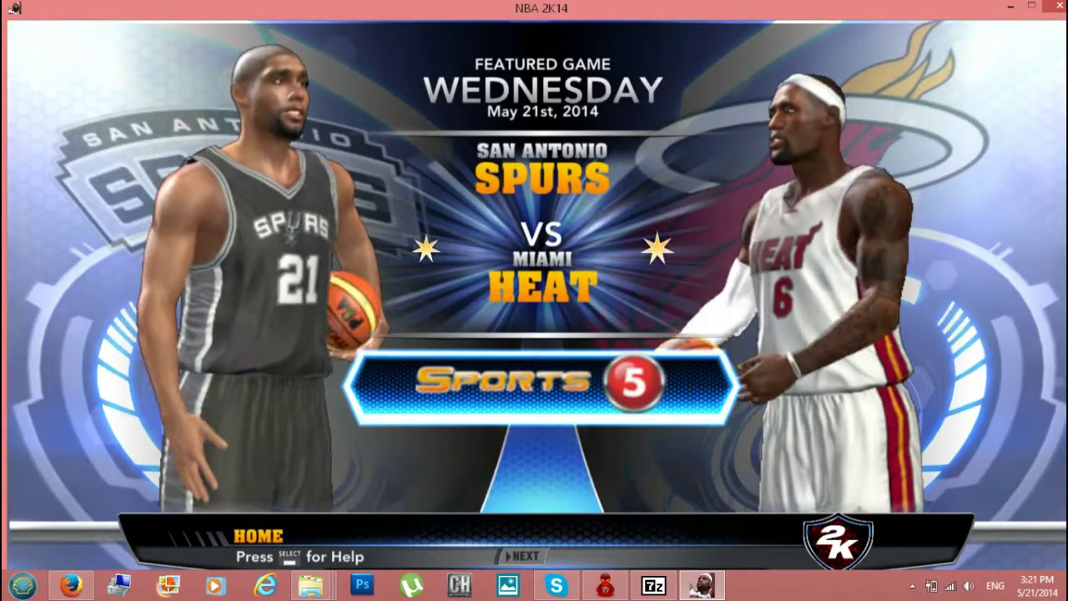
{"action": "key", "text": "Return"}
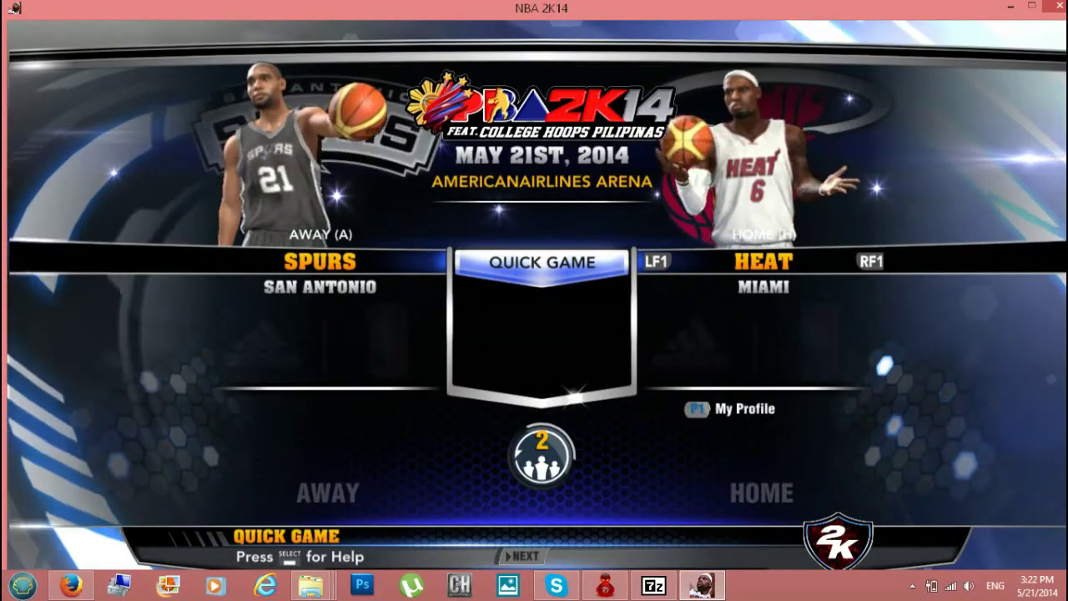
Step: Change the home team of the quick game to Marvel's The Avengers
{"action": "key", "text": "Left"}
{"action": "key", "text": "Left"}
{"action": "key", "text": "Left"}
{"action": "key", "text": "Left"}
{"action": "key", "text": "Left"}
{"action": "key", "text": "Left"}
{"action": "key", "text": "Left"}
{"action": "key", "text": "Left"}
{"action": "key", "text": "Left"}
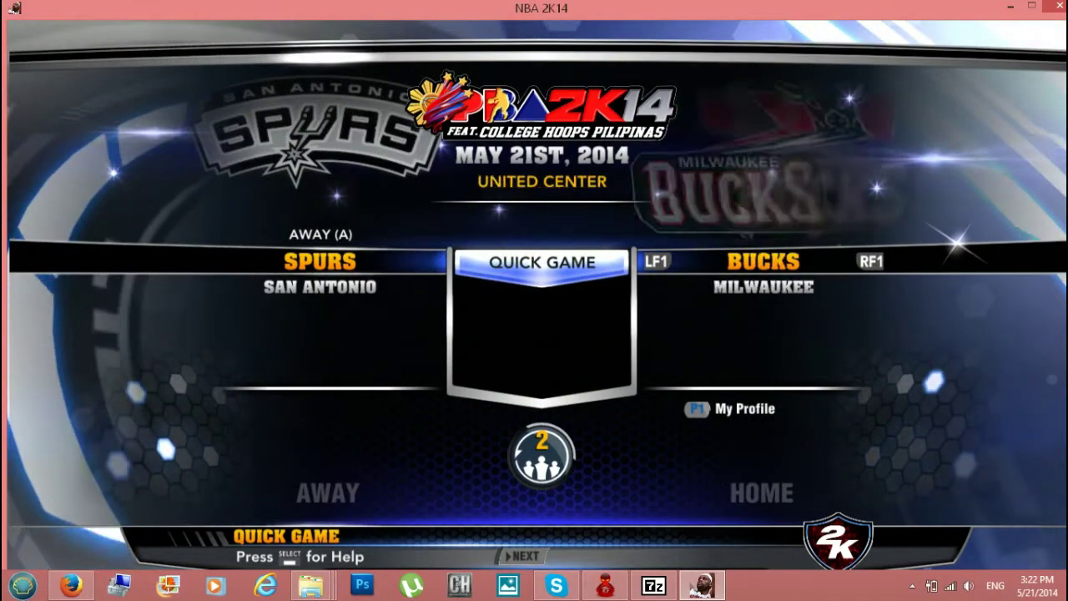
{"action": "key", "text": "Right"}
{"action": "key", "text": "Right"}
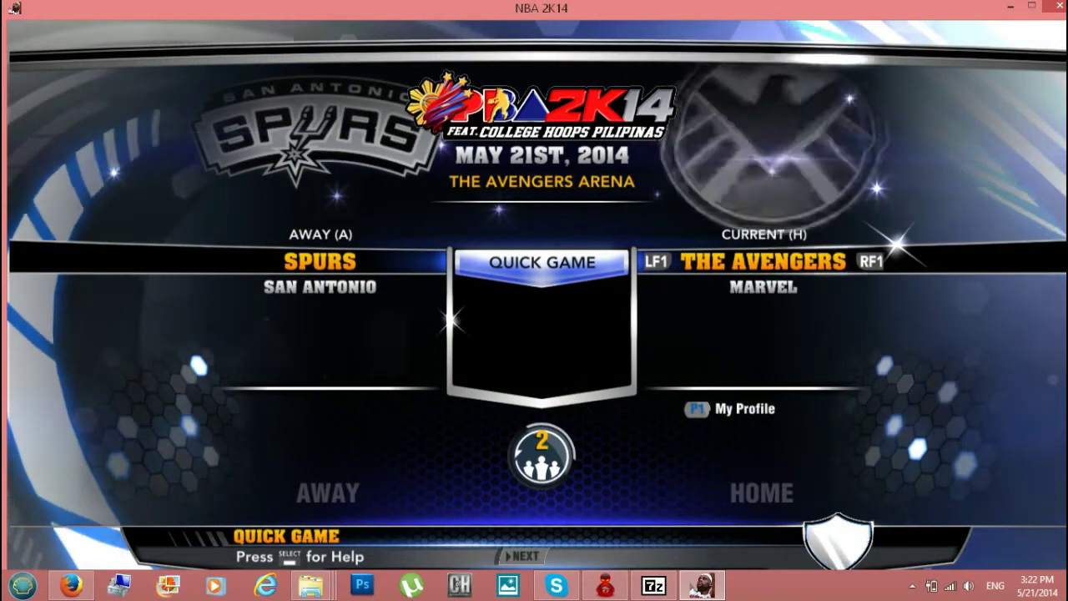
Step: Change the away team of the quick game to DC's Justice League and start the match against The Avengers
{"action": "key", "text": "Left"}
{"action": "key", "text": "Left"}
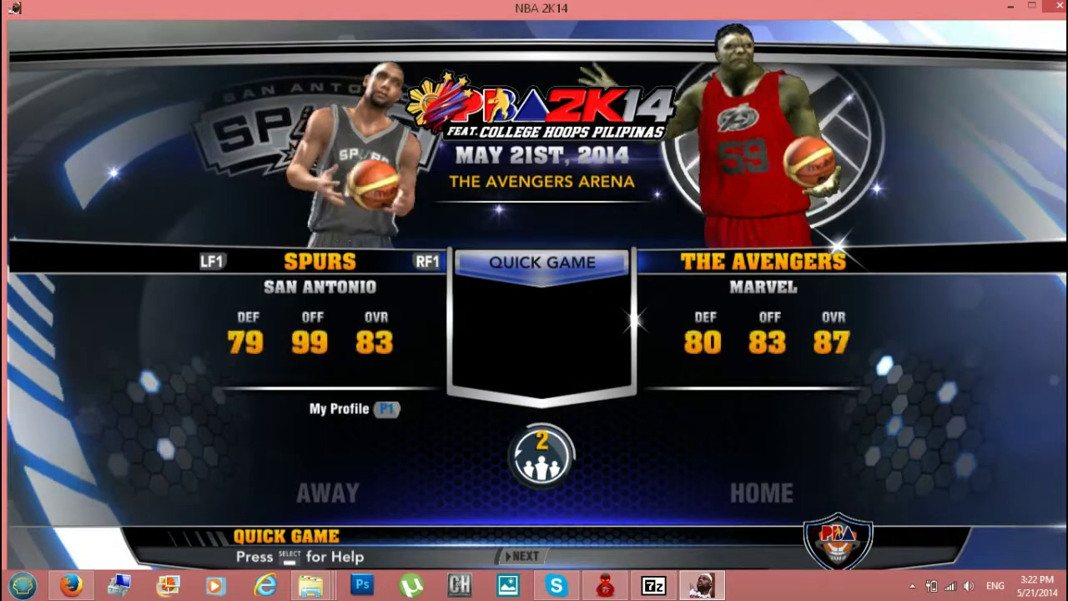
{"action": "key", "text": "Left"}
{"action": "key", "text": "Left"}
{"action": "key", "text": "Left"}
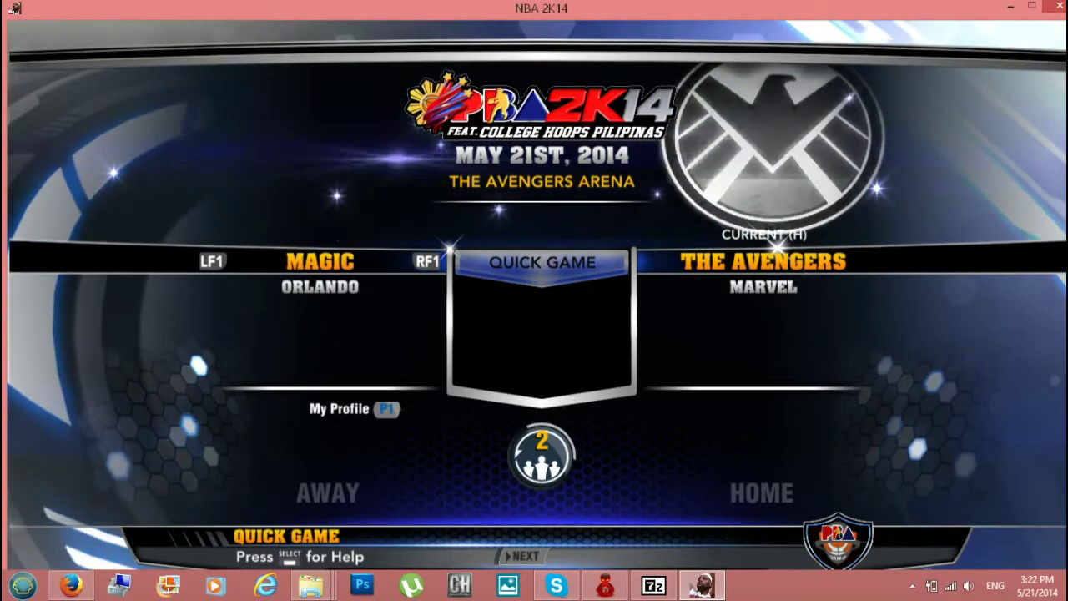
{"action": "key", "text": "Left"}
{"action": "key", "text": "Left"}
{"action": "key", "text": "Left"}
{"action": "key", "text": "Left"}
{"action": "key", "text": "Left"}
{"action": "key", "text": "Left"}
{"action": "key", "text": "Left"}
{"action": "key", "text": "Left"}
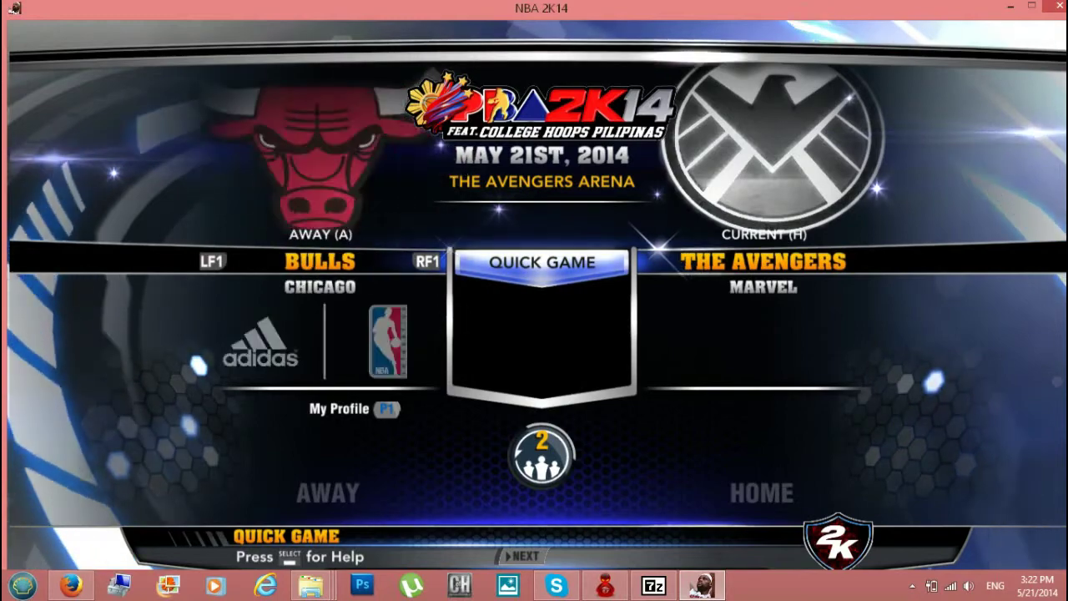
{"action": "key", "text": "Left"}
{"action": "key", "text": "Left"}
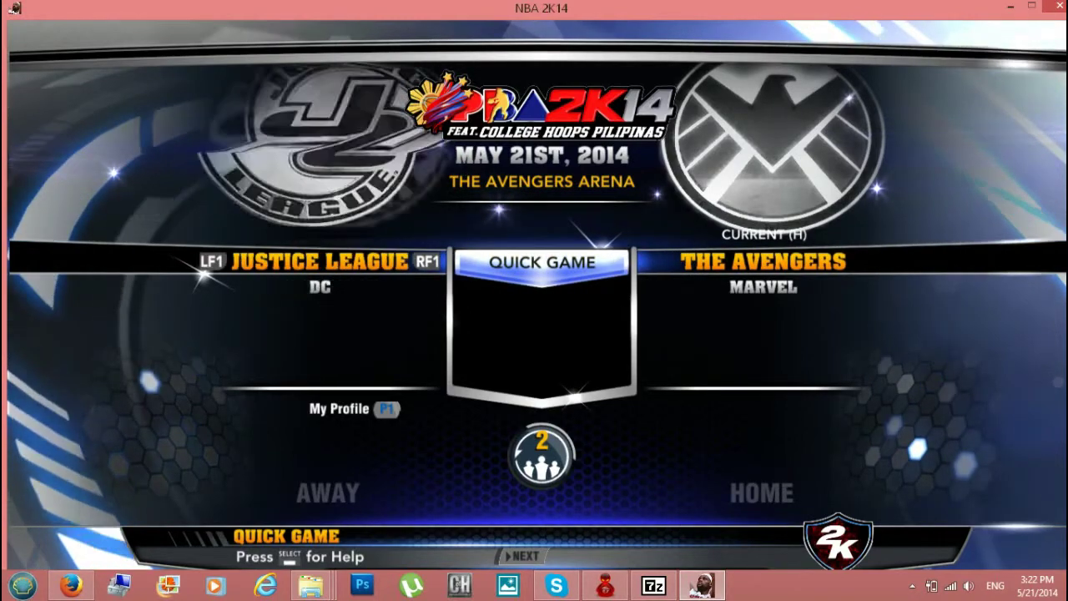
{"action": "key", "text": "Right"}
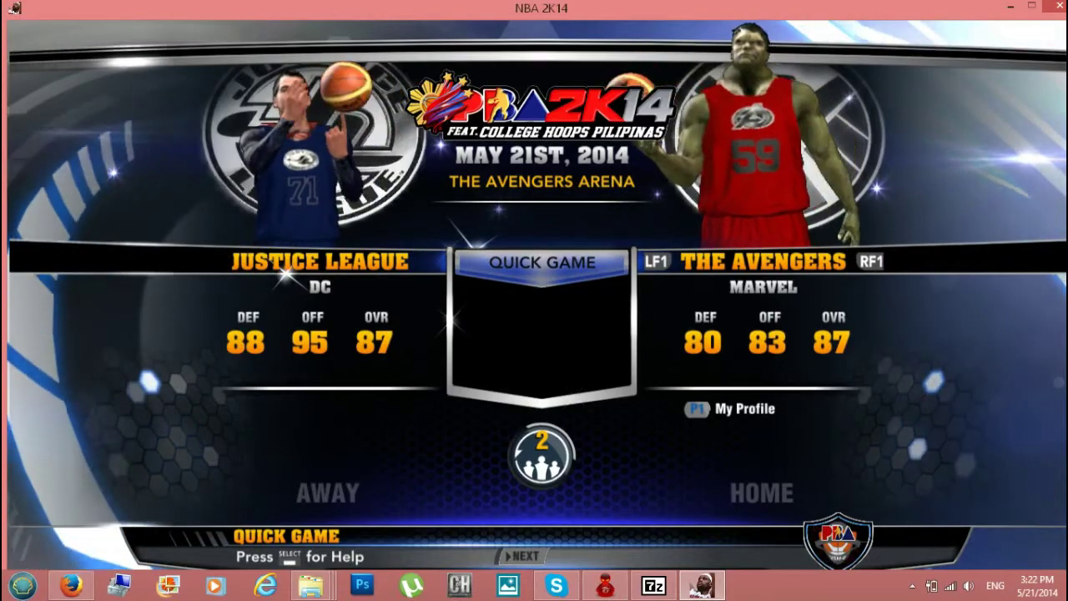
{"action": "key", "text": "Return"}
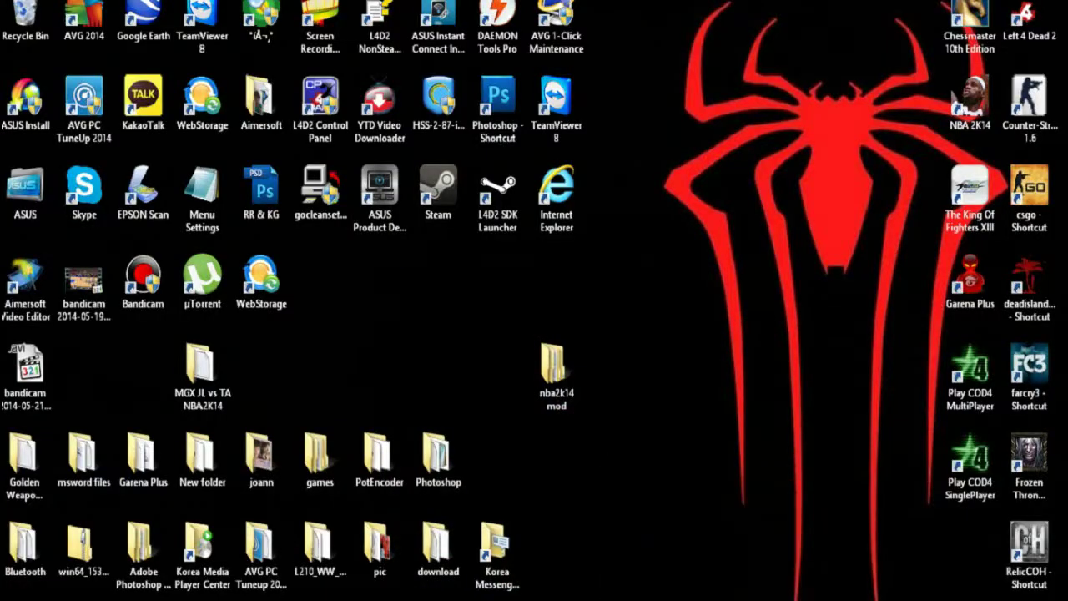
Step: Switch back to the running NBA 2K14 match, pause it and quit to the desktop
{"action": "key", "text": "alt+Tab"}
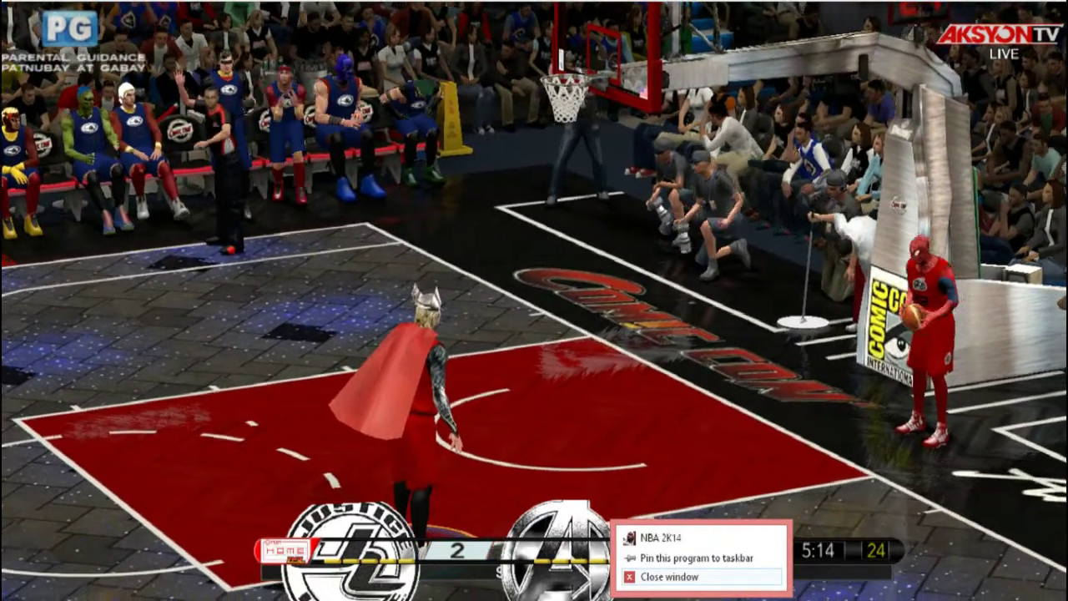
{"action": "key", "text": "Escape"}
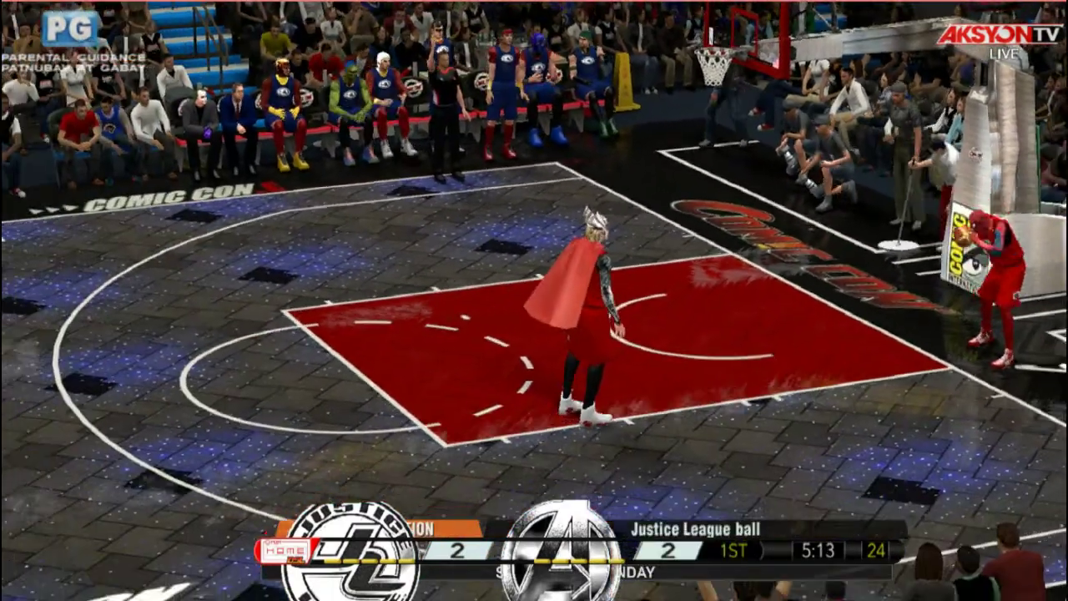
{"action": "key", "text": "Escape"}
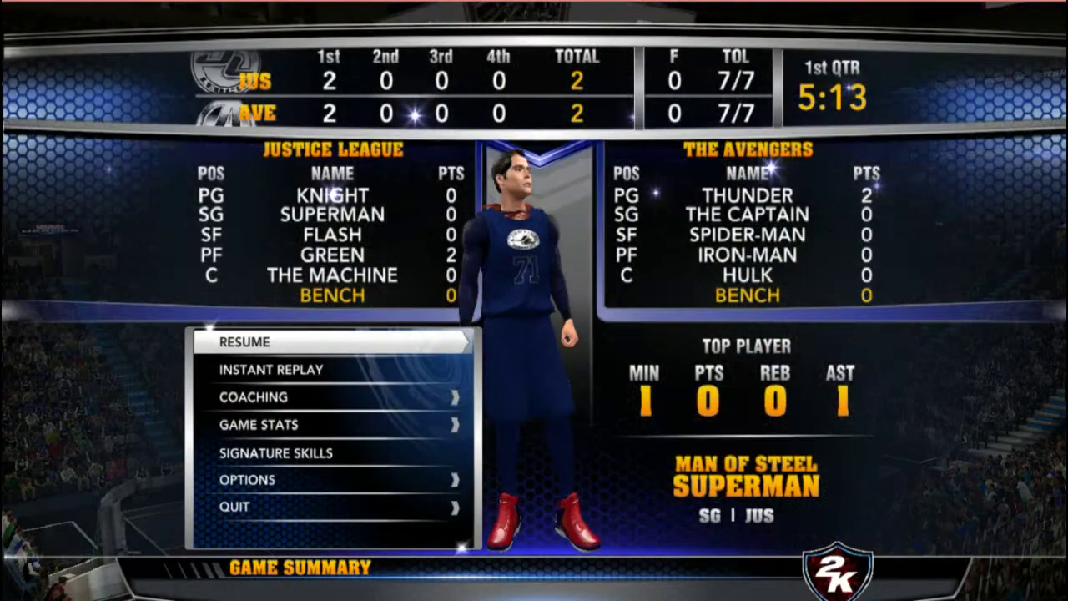
{"action": "key", "text": "Up"}
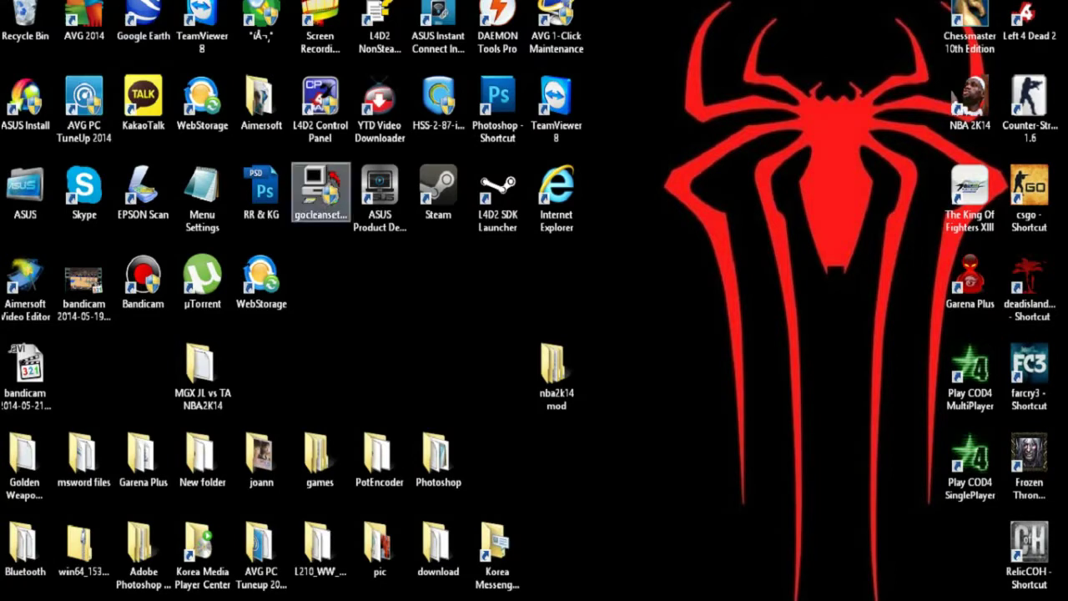
Step: Move the MGX JL vs TA NBA2K14 desktop folder into the nba2k14 mod folder, replacing the files with the same names
{"action": "left_click_drag", "start_coordinate": [554, 367], "coordinate": [497, 280]}
{"action": "left_click_drag", "start_coordinate": [203, 367], "coordinate": [496, 284]}
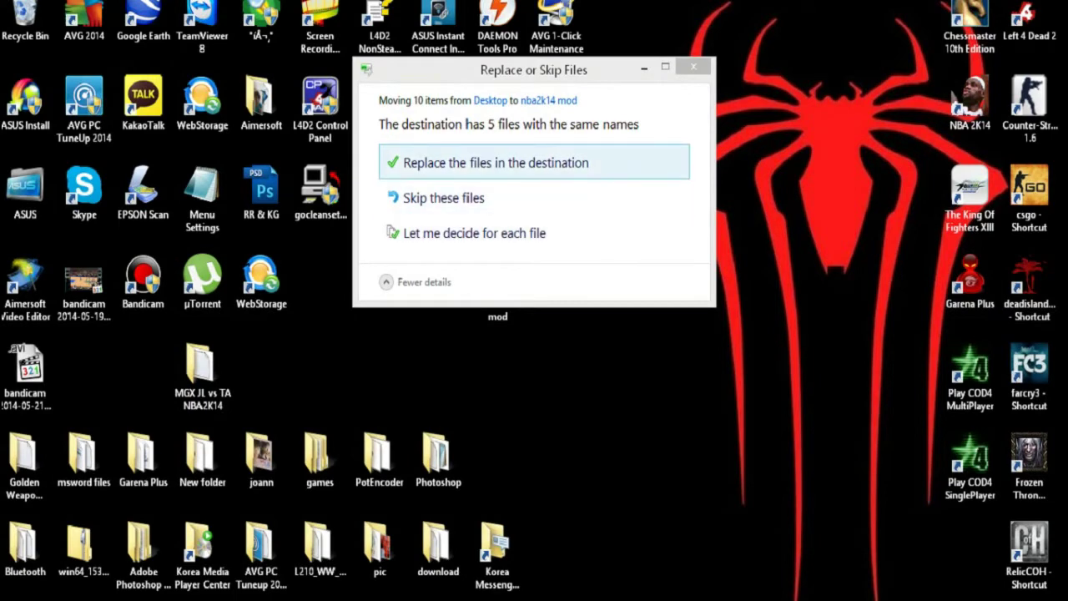
{"action": "left_click", "coordinate": [518, 163]}
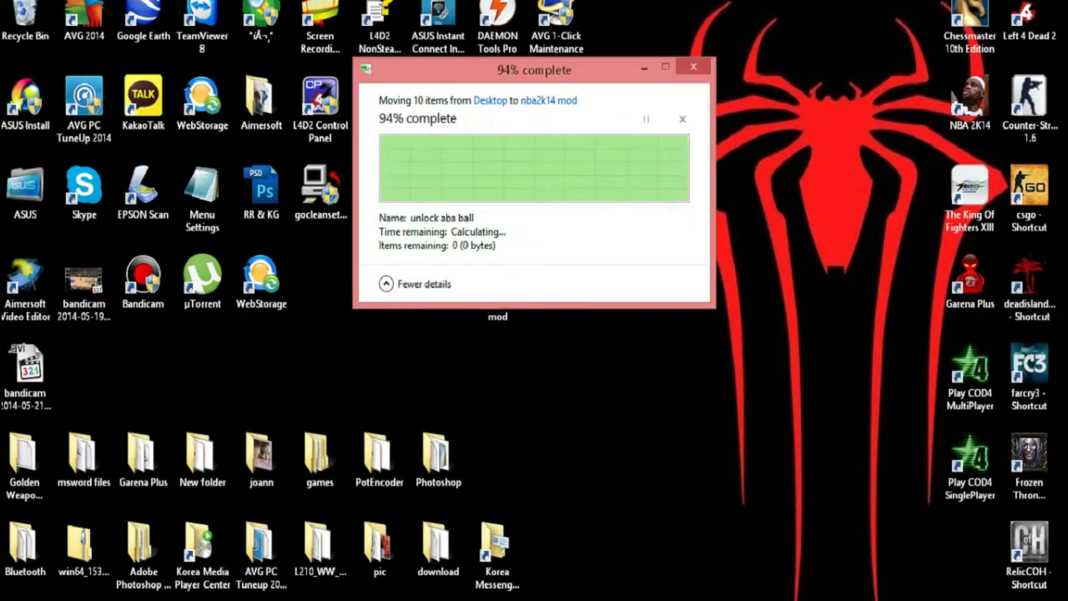
Step: Open the SLAM DUNK folder inside the nba2k14 mod folder
{"action": "double_click", "coordinate": [497, 286]}
{"action": "key", "text": "Return"}
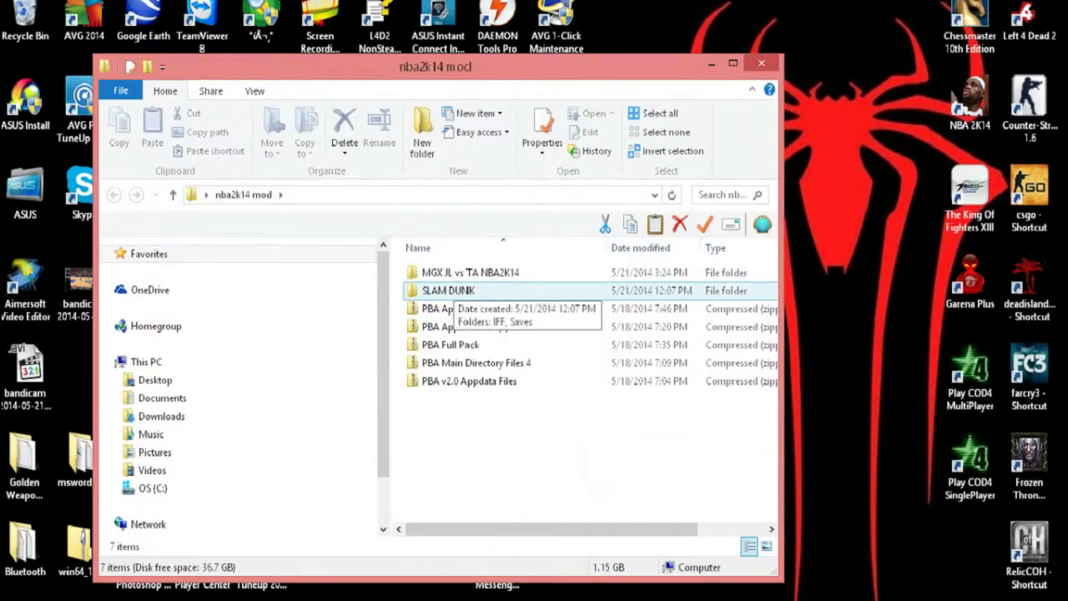
{"action": "left_click", "coordinate": [452, 291]}
{"action": "key", "text": "Return"}
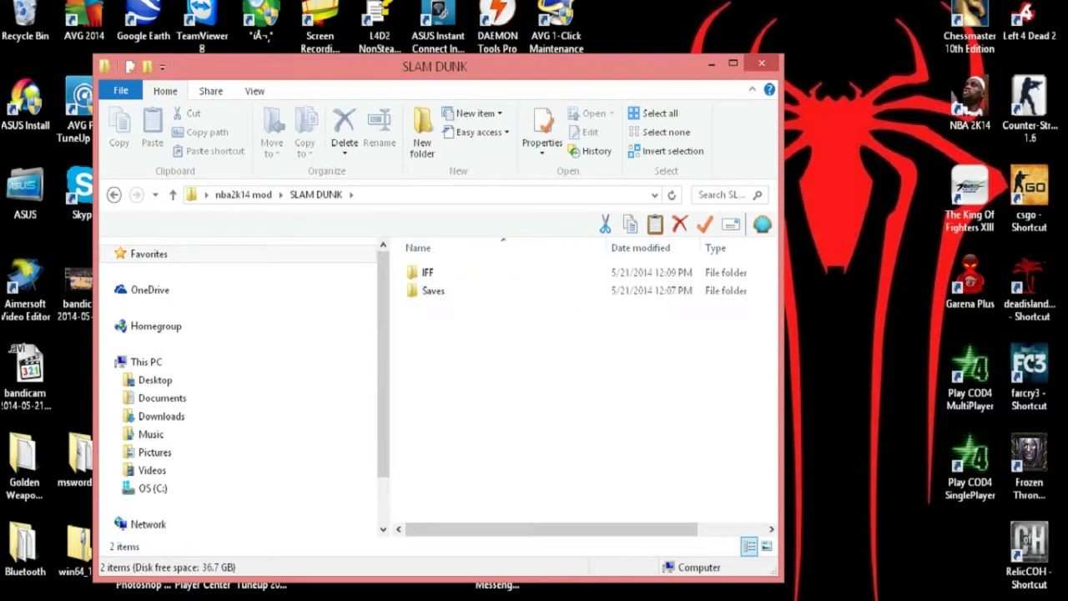
Step: Open the file location of the NBA 2K14 desktop shortcut and place its window beside the SLAM DUNK window
{"action": "right_click", "coordinate": [955, 101]}
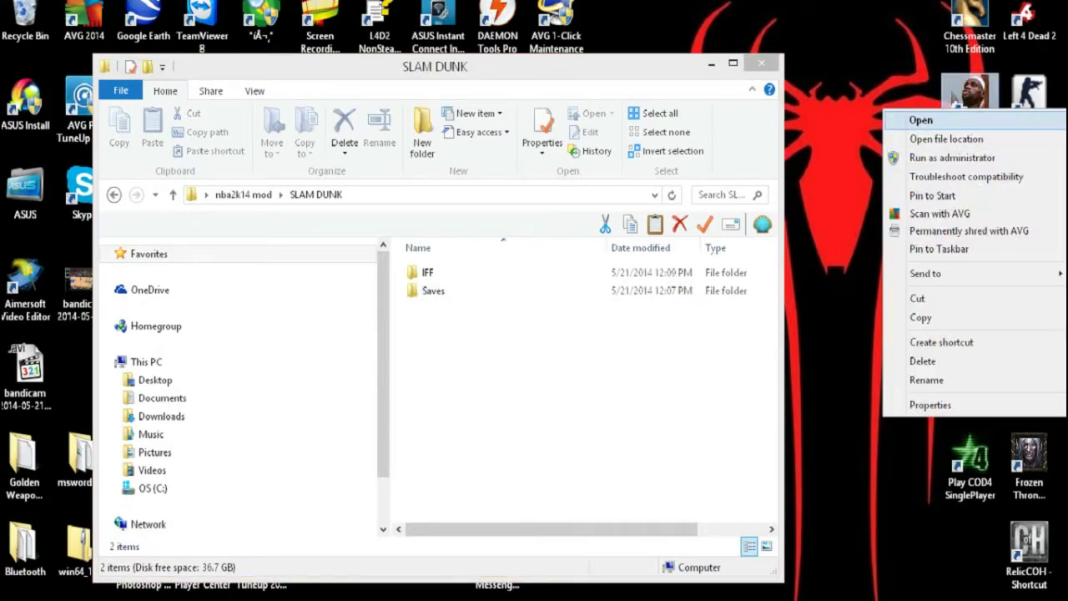
{"action": "left_click", "coordinate": [946, 138]}
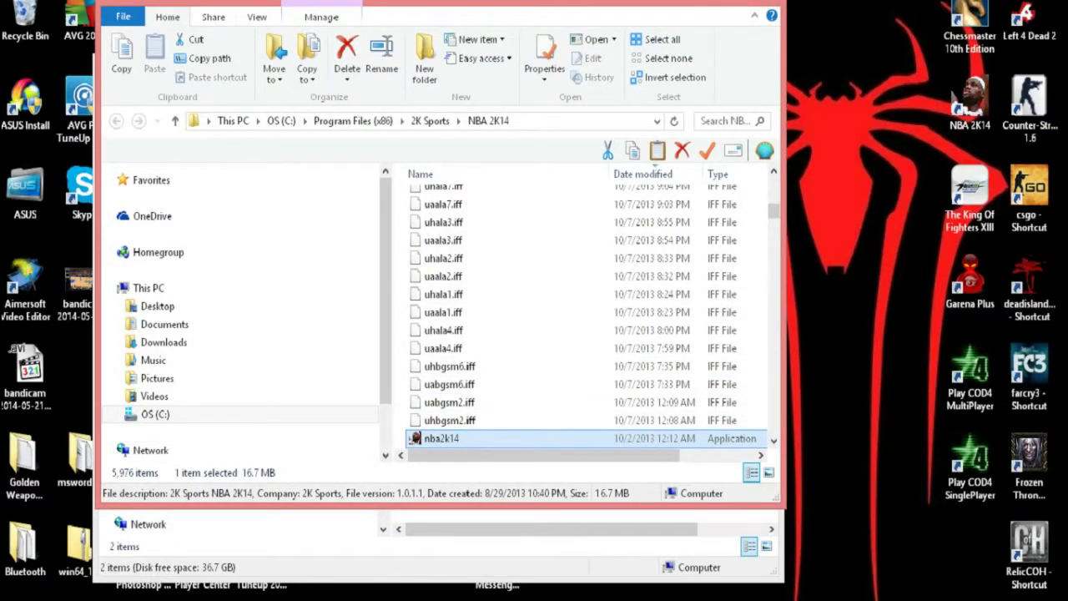
{"action": "left_click_drag", "start_coordinate": [501, 2], "coordinate": [863, 36]}
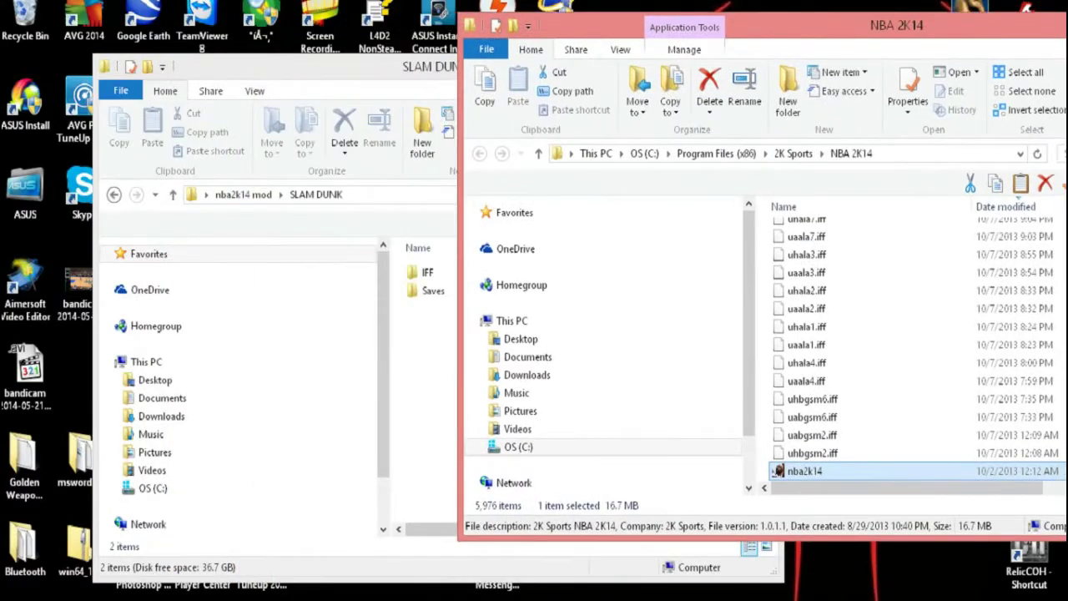
Step: Check the contents of the IFF and Saves folders in SLAM DUNK and close that folder window
{"action": "left_click", "coordinate": [430, 66]}
{"action": "left_click", "coordinate": [428, 273]}
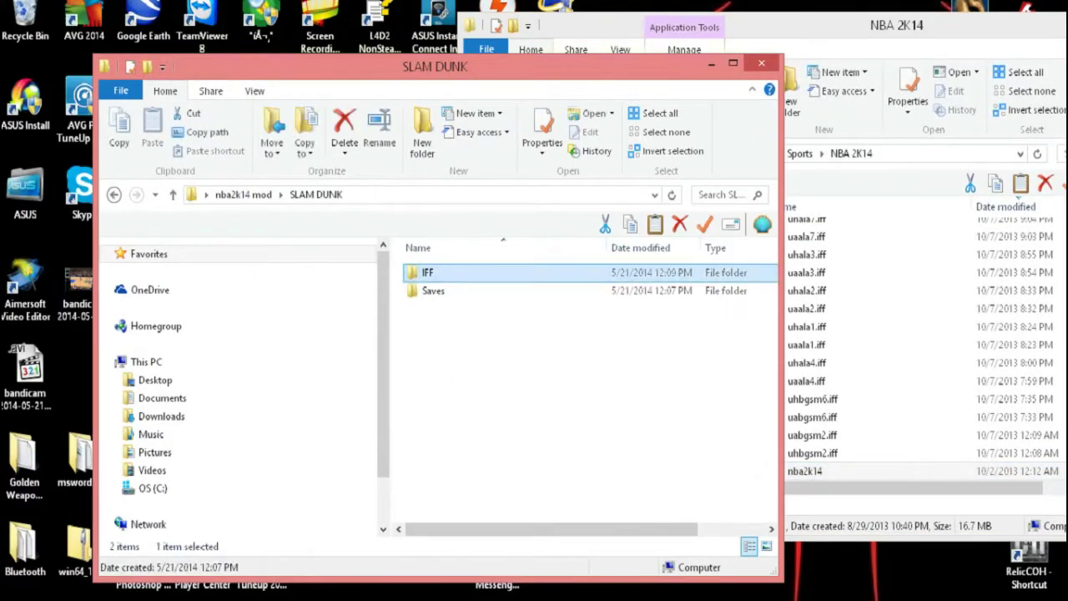
{"action": "double_click", "coordinate": [428, 273]}
{"action": "left_click", "coordinate": [114, 195]}
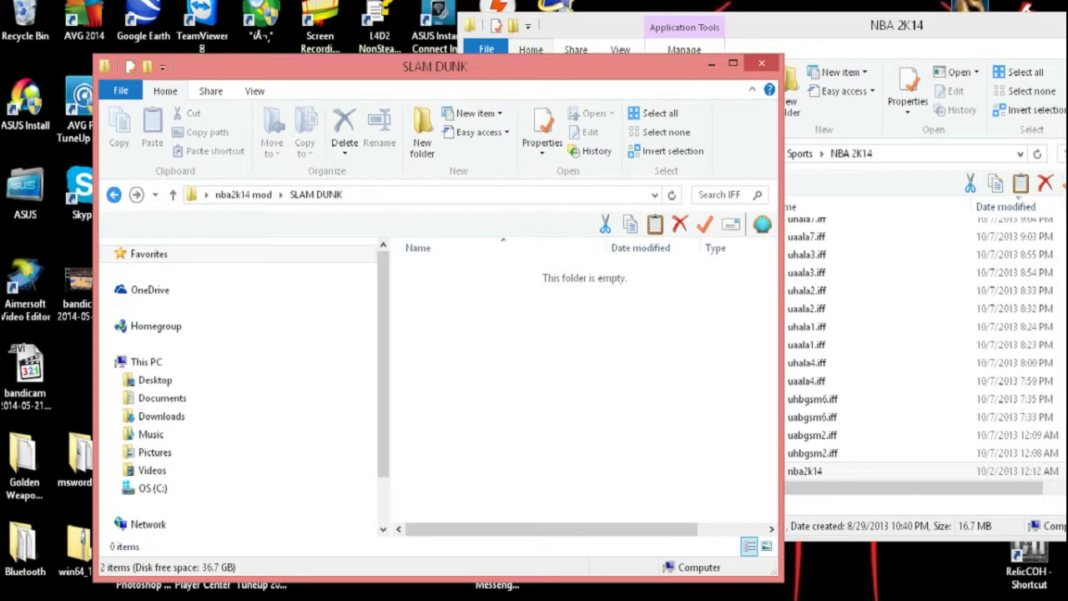
{"action": "double_click", "coordinate": [421, 289]}
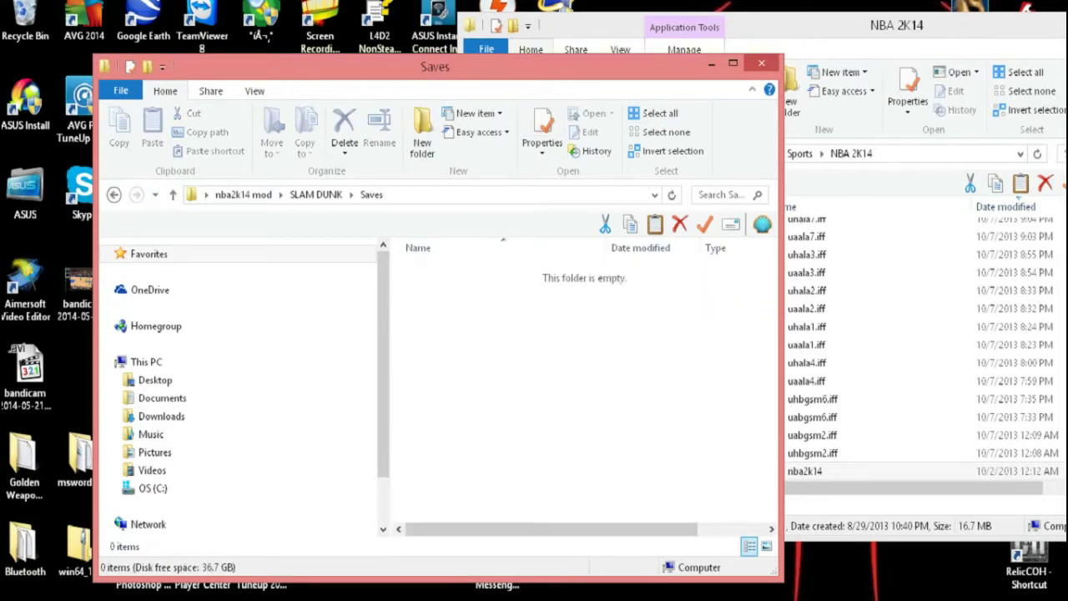
{"action": "left_click", "coordinate": [761, 63]}
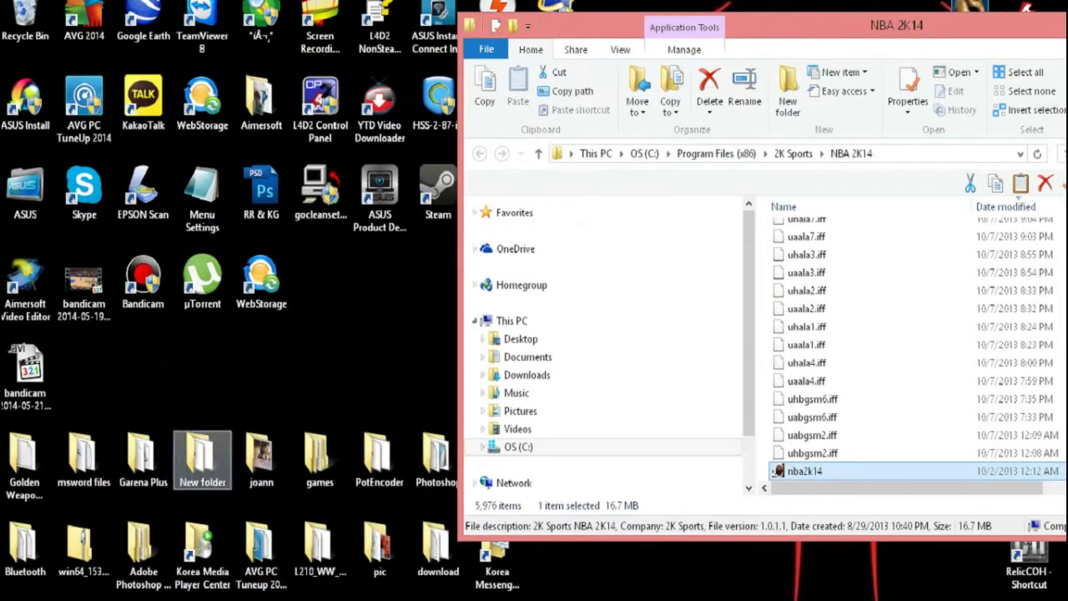
Step: Extract the SLAM DUNK folder from SLAM DUNK.7z in Downloads to the desktop using 7-Zip File Manager, and close the archive
{"action": "left_click", "coordinate": [17, 591]}
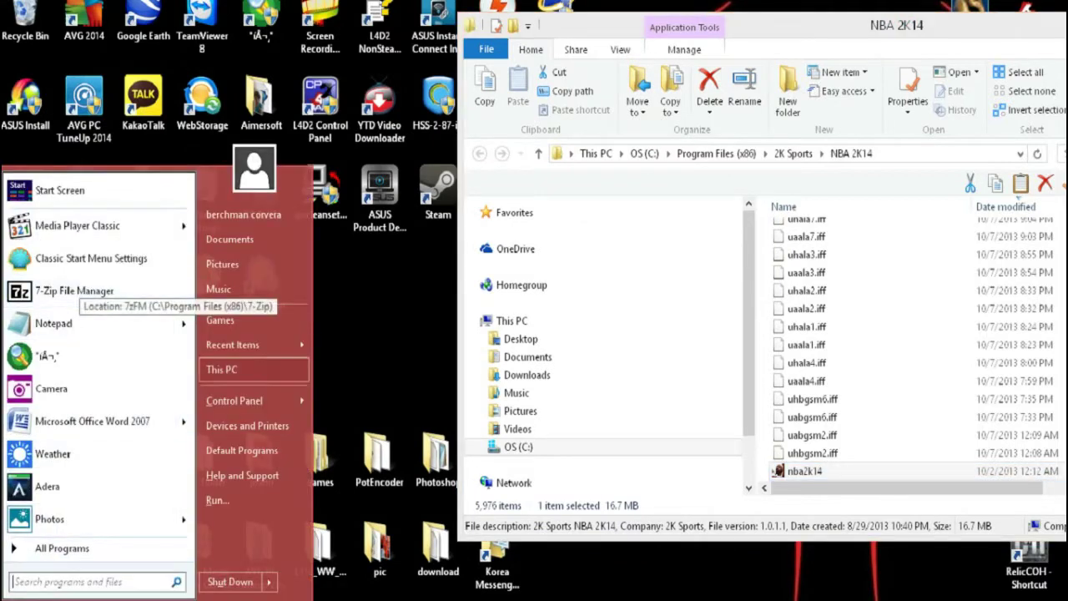
{"action": "left_click", "coordinate": [242, 370]}
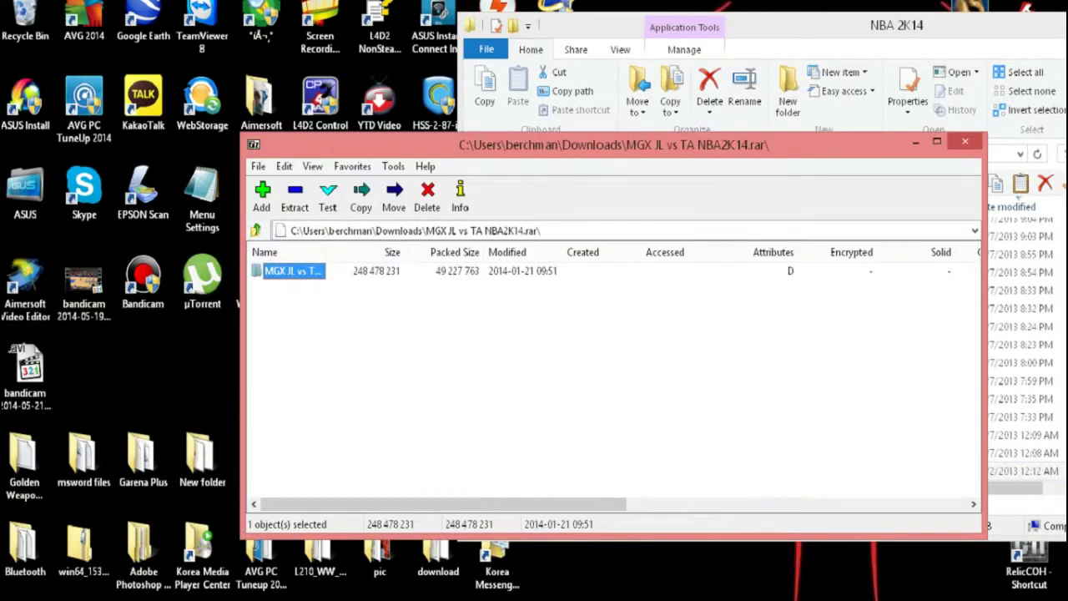
{"action": "left_click", "coordinate": [256, 230]}
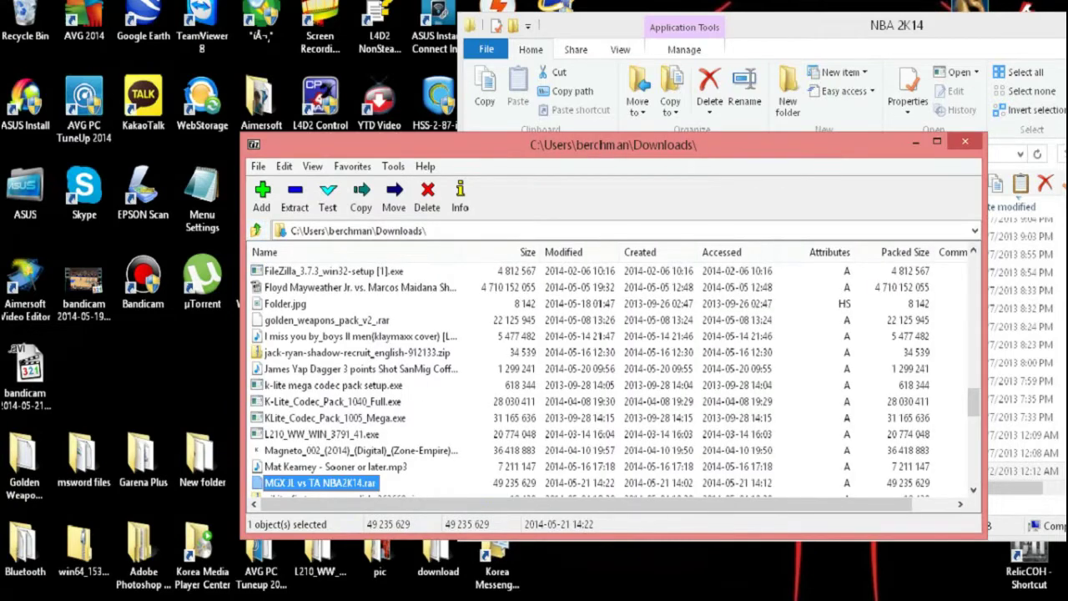
{"action": "scroll", "coordinate": [614, 375], "scroll_direction": "down", "scroll_amount": 3}
{"action": "scroll", "coordinate": [613, 376], "scroll_direction": "down", "scroll_amount": 6}
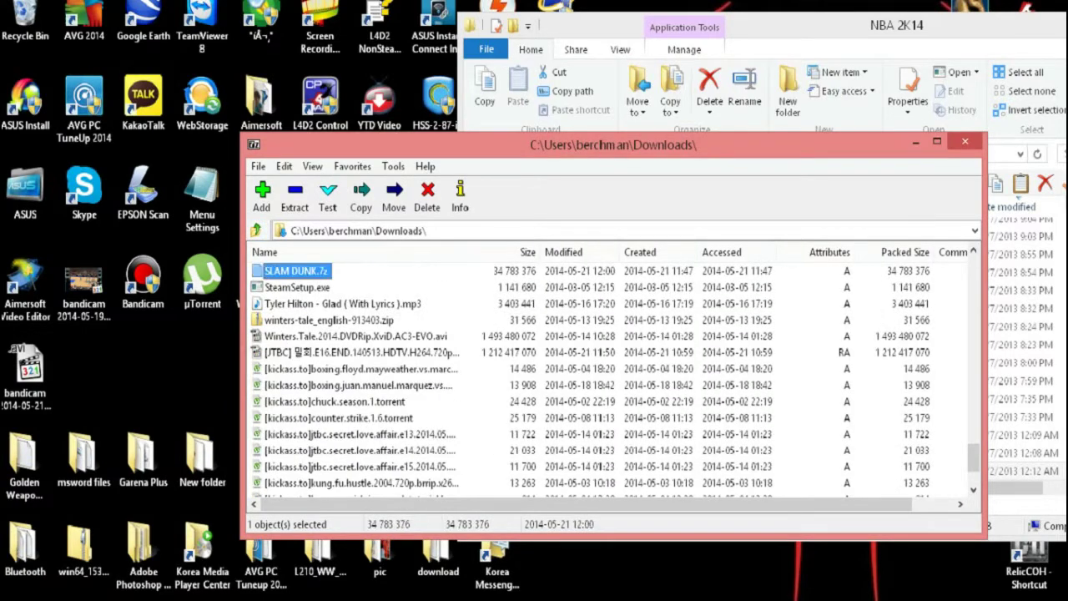
{"action": "double_click", "coordinate": [296, 271]}
{"action": "left_click_drag", "start_coordinate": [290, 272], "coordinate": [150, 376]}
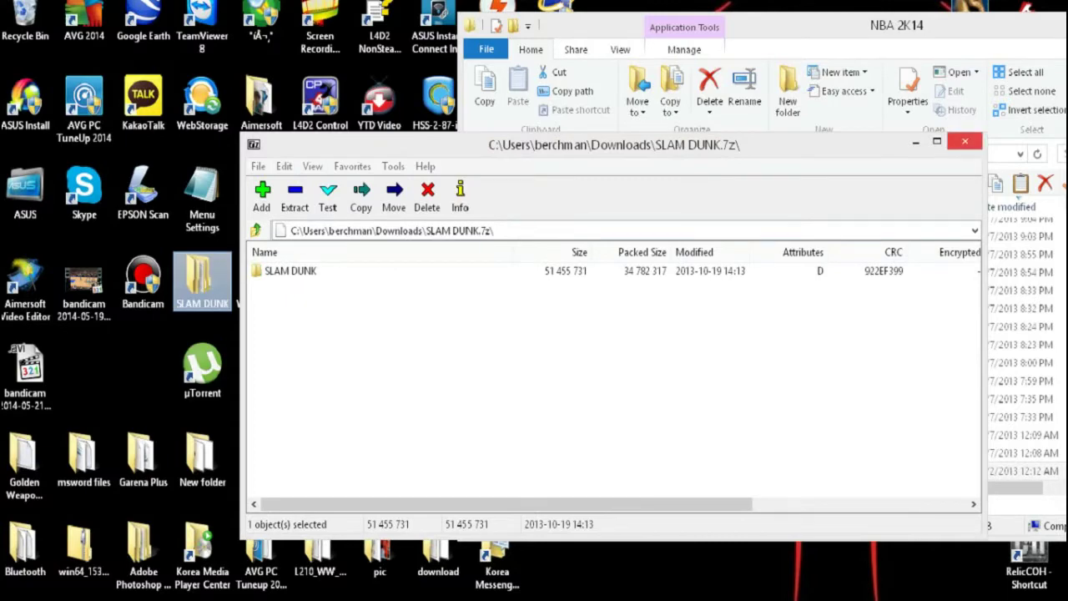
{"action": "left_click", "coordinate": [965, 142]}
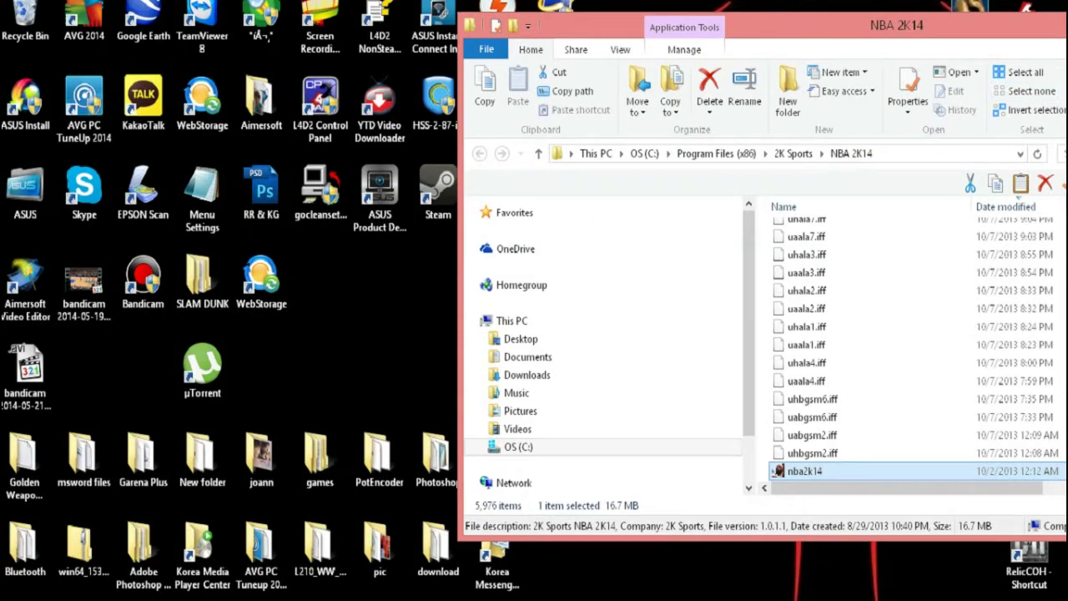
Step: Rearrange the desktop so the SLAM DUNK folder sits in an empty spot and µTorrent returns to its place beside Bandicam
{"action": "left_click", "coordinate": [359, 355]}
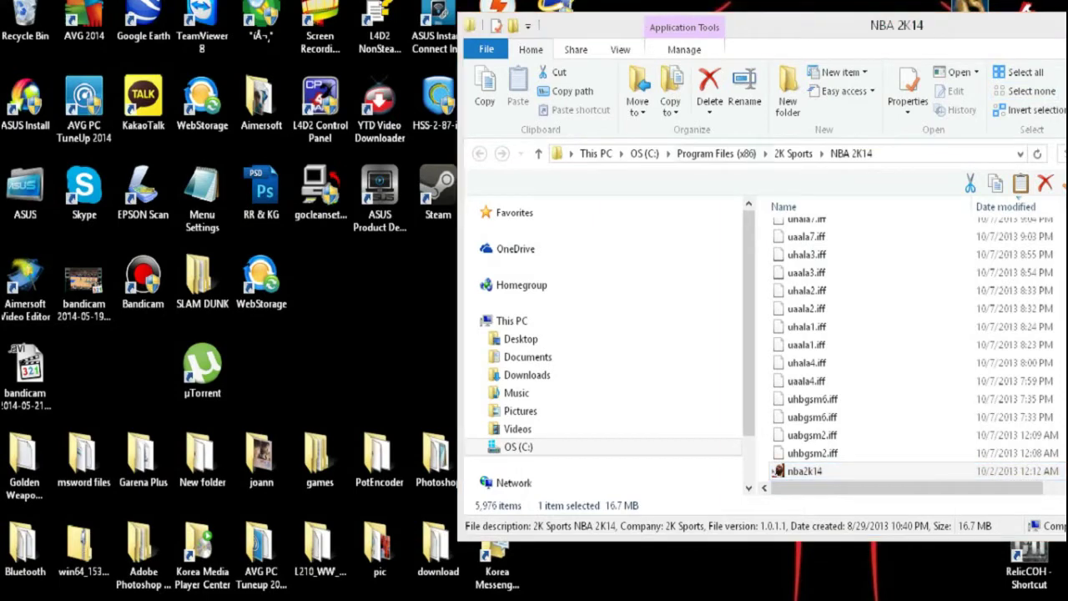
{"action": "left_click_drag", "start_coordinate": [202, 280], "coordinate": [275, 355]}
{"action": "left_click_drag", "start_coordinate": [202, 367], "coordinate": [202, 282]}
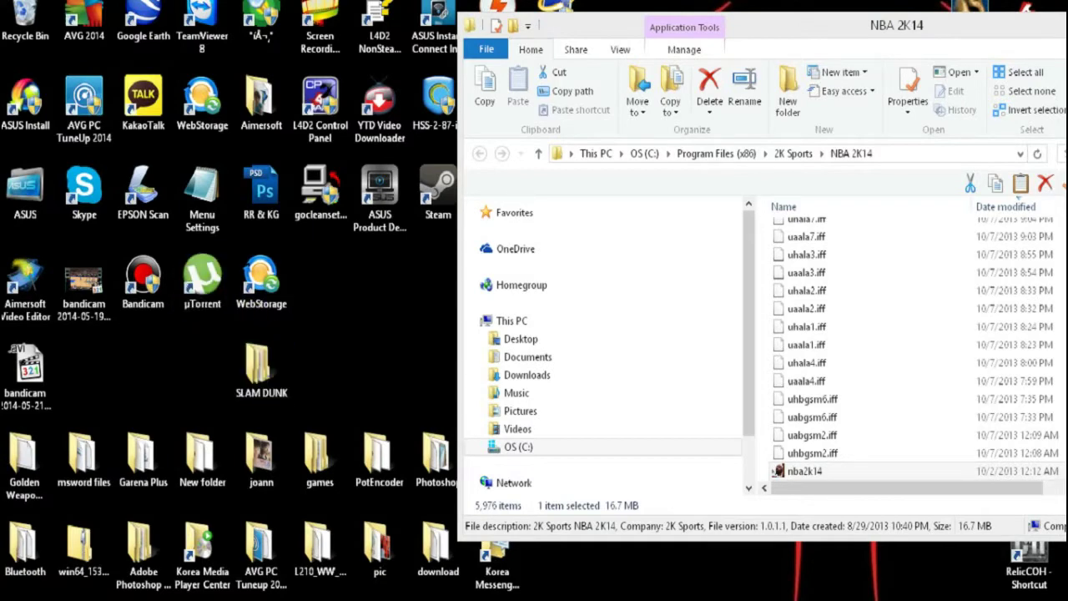
Step: Move all files from the desktop SLAM DUNK folder's IFF subfolder into the NBA 2K14 installation folder, replacing the existing ones
{"action": "left_click", "coordinate": [261, 367]}
{"action": "double_click", "coordinate": [262, 367]}
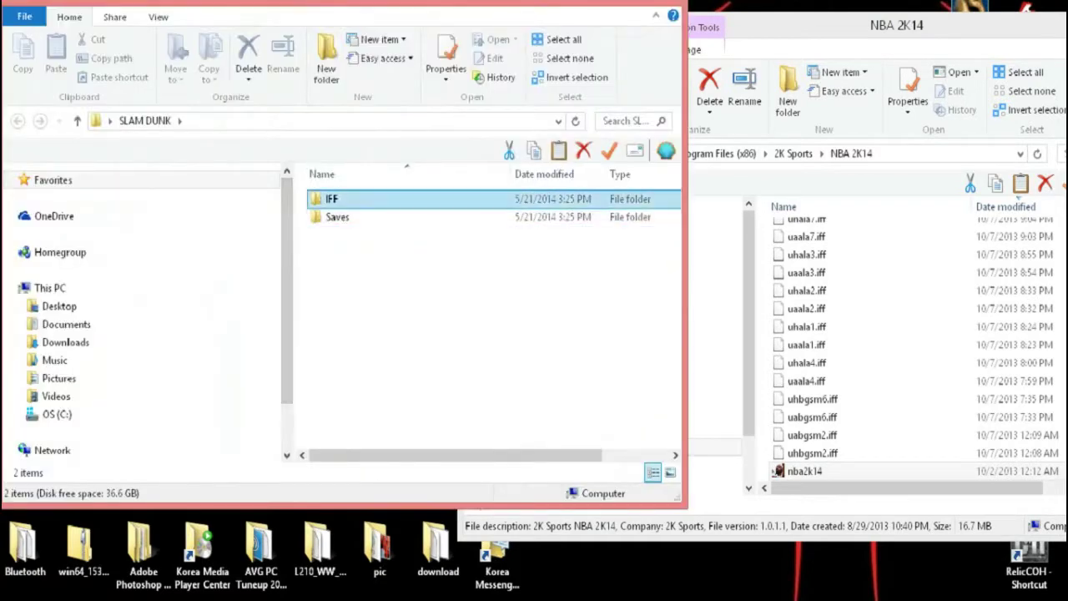
{"action": "double_click", "coordinate": [330, 197]}
{"action": "key", "text": "ctrl+a"}
{"action": "left_click_drag", "start_coordinate": [398, 307], "coordinate": [834, 308]}
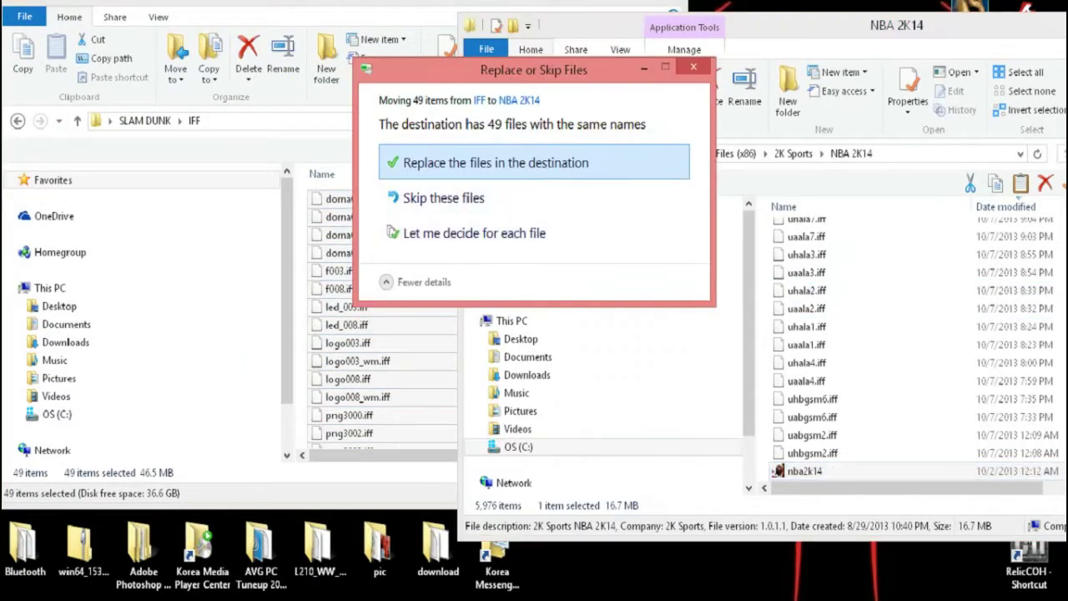
{"action": "left_click", "coordinate": [505, 161]}
{"action": "left_click", "coordinate": [493, 216]}
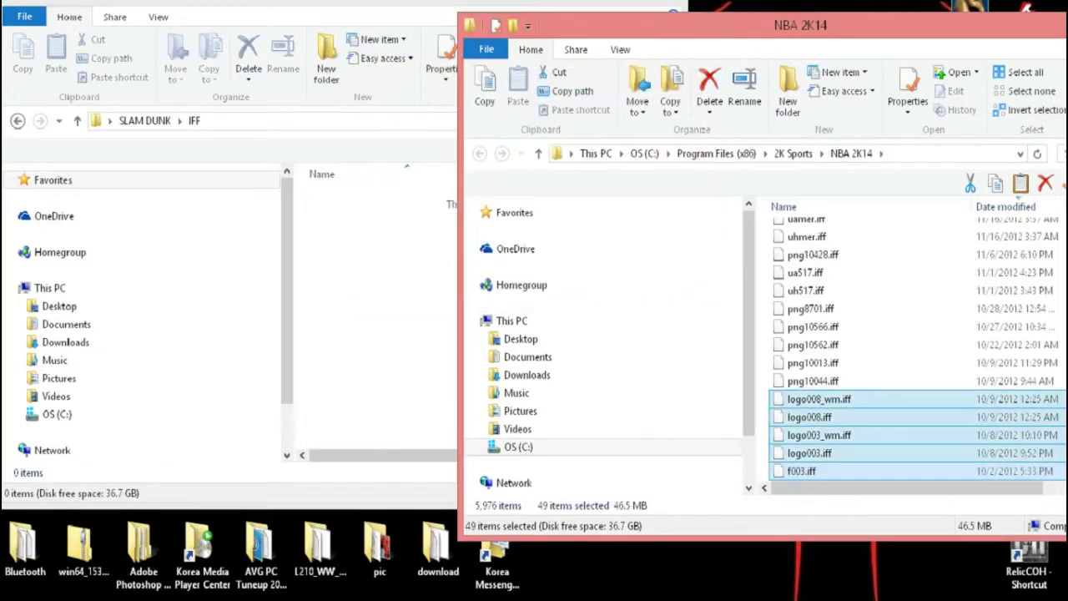
Step: Go back to the SLAM DUNK folder and open its Saves subfolder
{"action": "left_click", "coordinate": [242, 251]}
{"action": "left_click", "coordinate": [17, 121]}
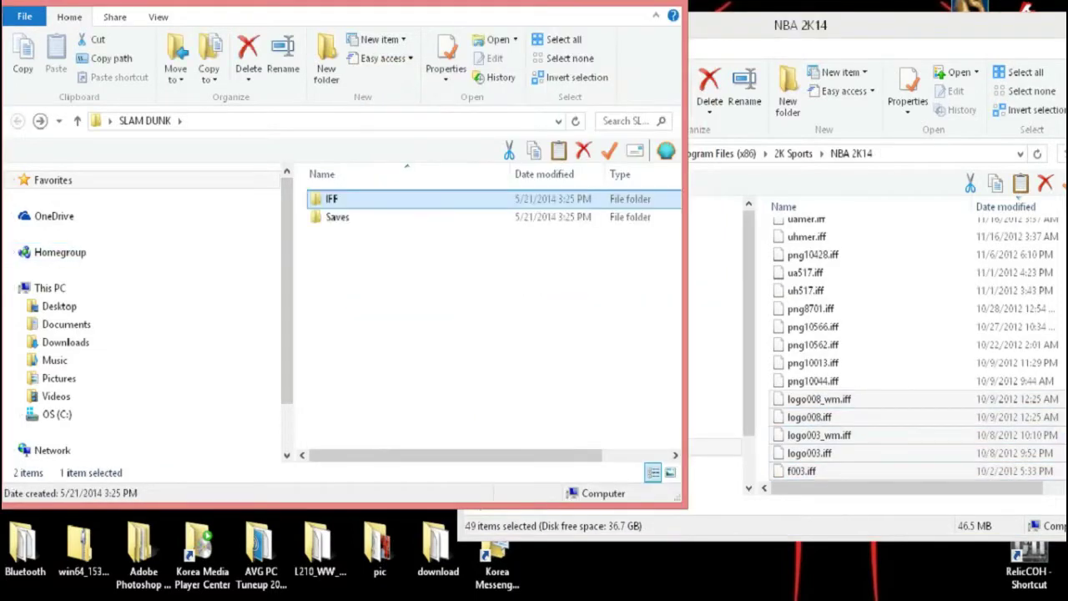
{"action": "key", "text": "Down"}
{"action": "key", "text": "Return"}
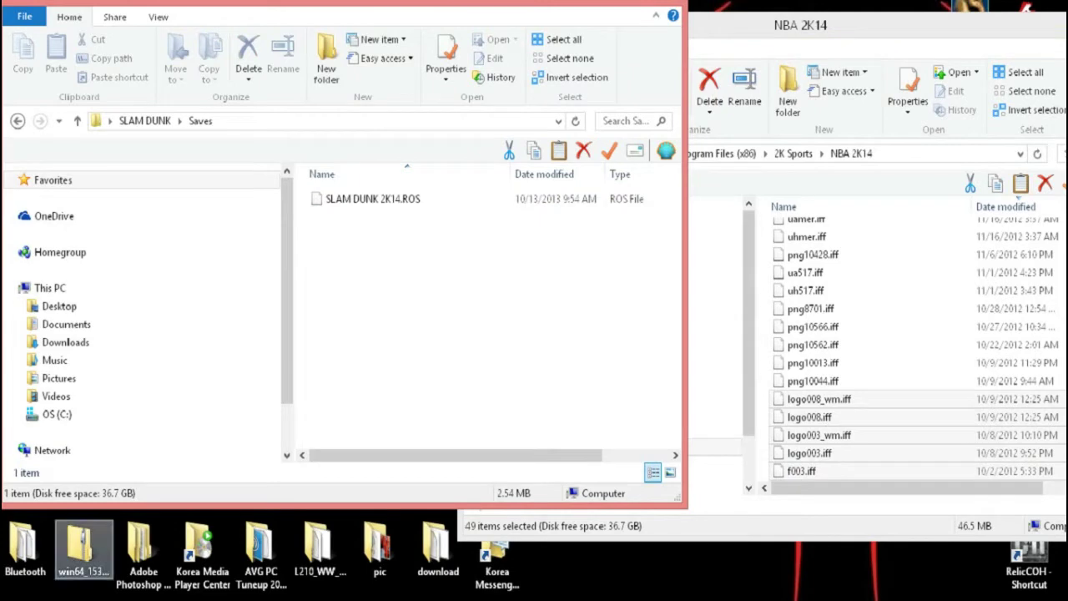
Step: Open the %appdata% location through Run and go to the Saves folder inside 2K Sports, NBA 2K14
{"action": "left_click", "coordinate": [16, 593]}
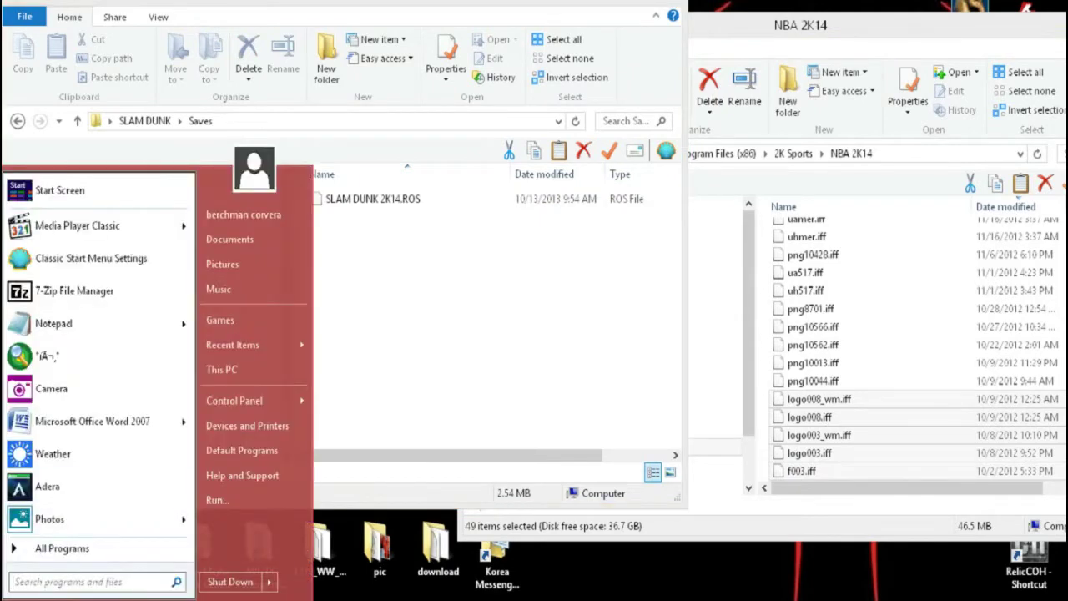
{"action": "left_click", "coordinate": [219, 501]}
{"action": "key", "text": "super+r"}
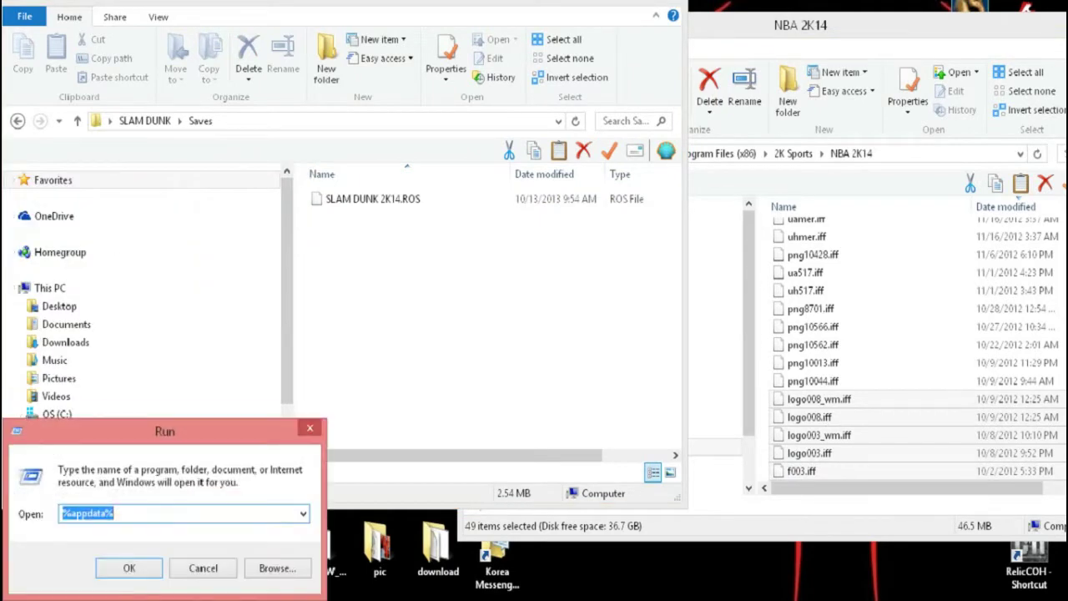
{"action": "key", "text": "Return"}
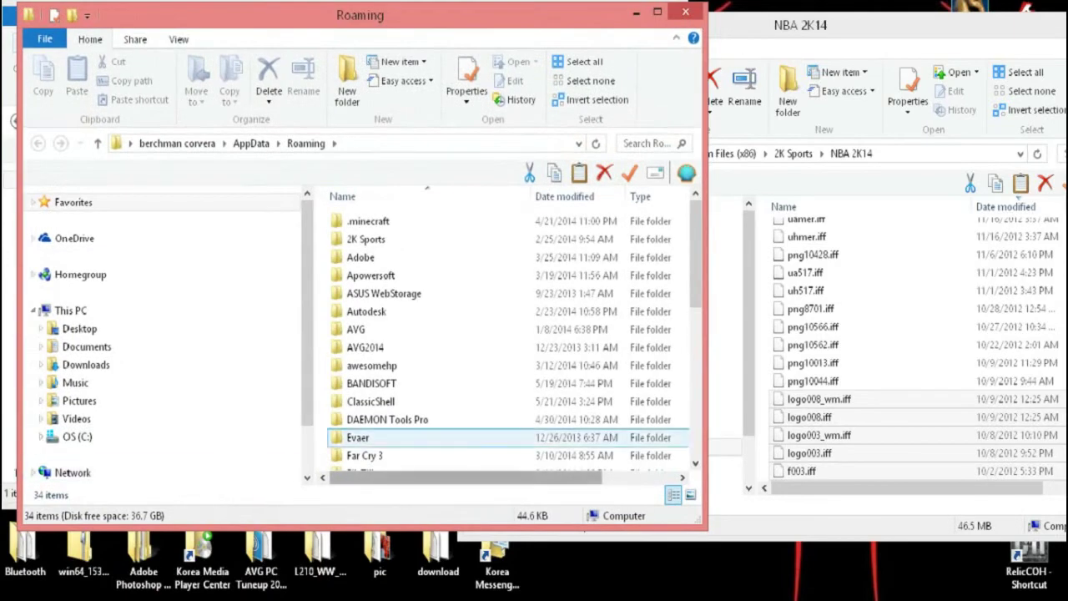
{"action": "key", "text": "Up"}
{"action": "key", "text": "Return"}
{"action": "key", "text": "Down"}
{"action": "key", "text": "Return"}
{"action": "key", "text": "Up"}
{"action": "key", "text": "Up"}
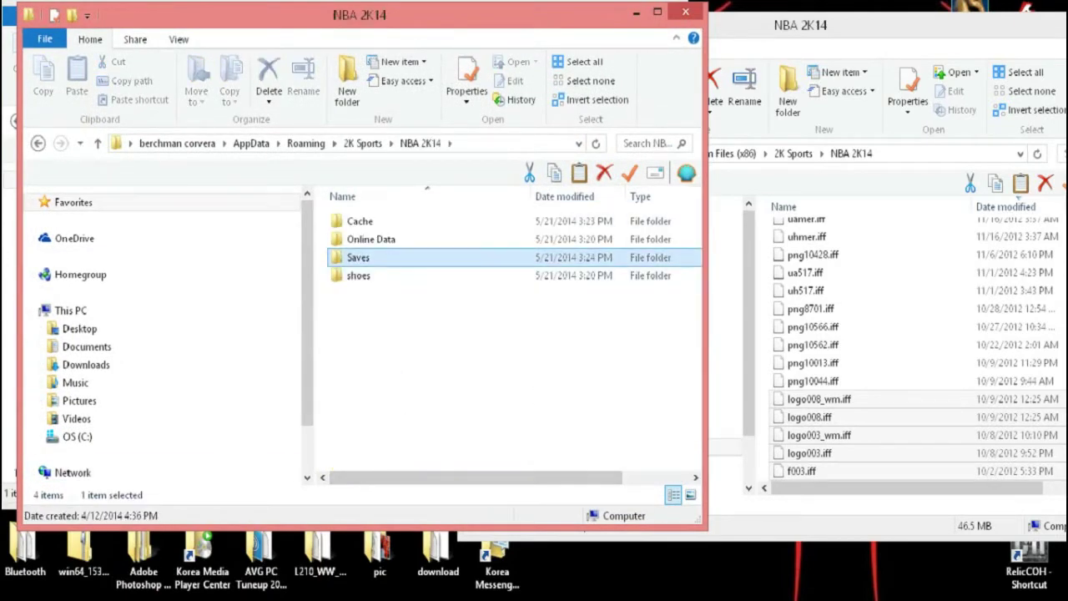
{"action": "key", "text": "Return"}
Step: Move SLAM DUNK 2K14.ROS from the mod's Saves folder into the game's AppData Saves folder, then close the destination window
{"action": "left_click_drag", "start_coordinate": [401, 15], "coordinate": [731, 30]}
{"action": "left_click", "coordinate": [317, 292]}
{"action": "left_click_drag", "start_coordinate": [373, 199], "coordinate": [789, 271]}
{"action": "key", "text": "Return"}
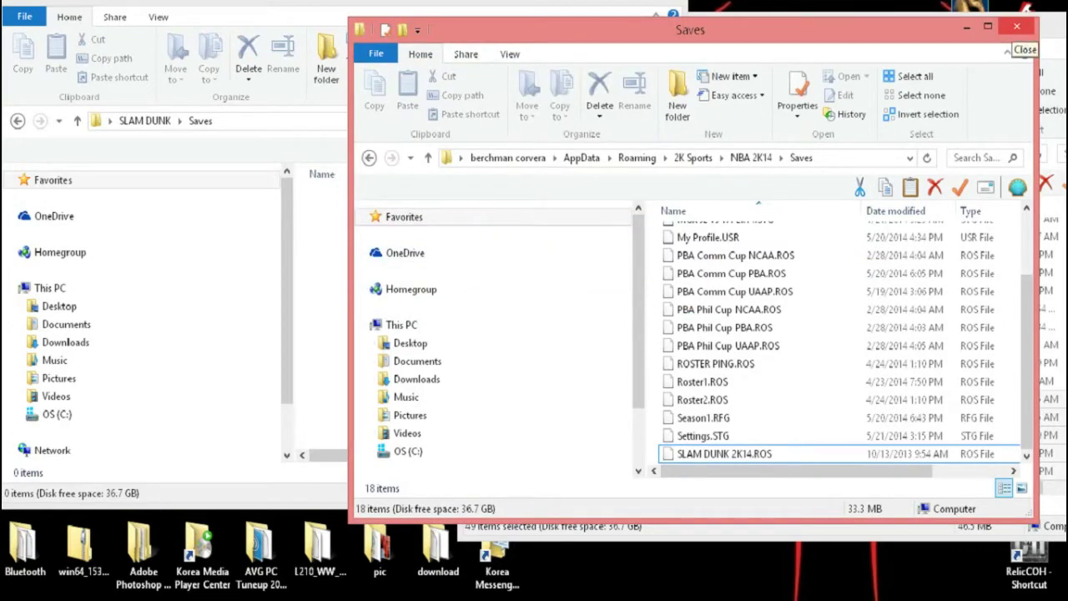
{"action": "left_click", "coordinate": [1017, 26]}
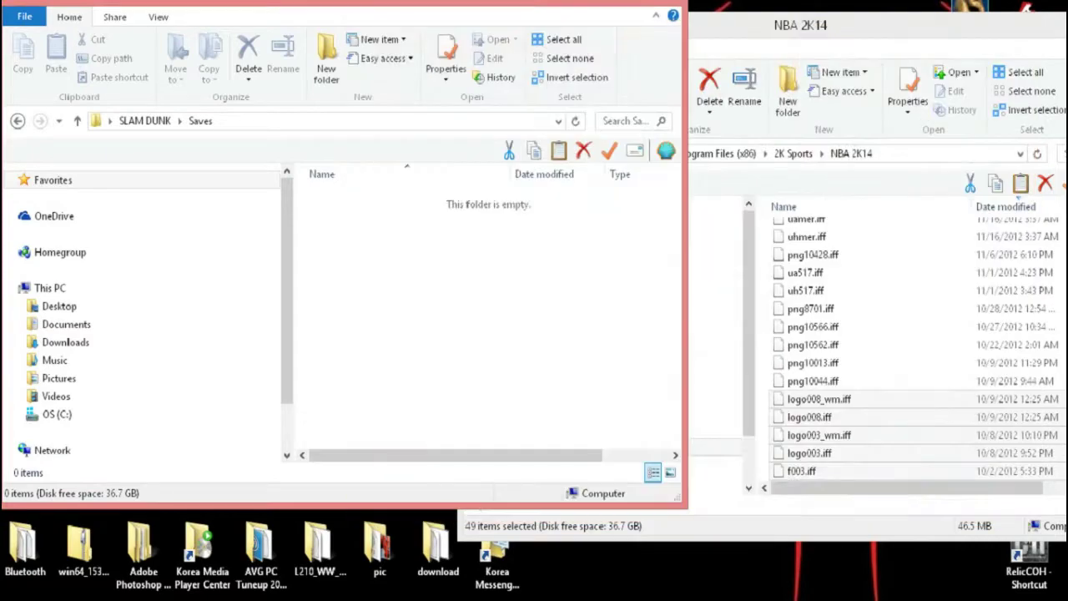
Step: Close the mod's Saves window and the NBA 2K14 installation folder, and launch NBA 2K14 from the desktop
{"action": "left_click_drag", "start_coordinate": [517, 3], "coordinate": [523, 97]}
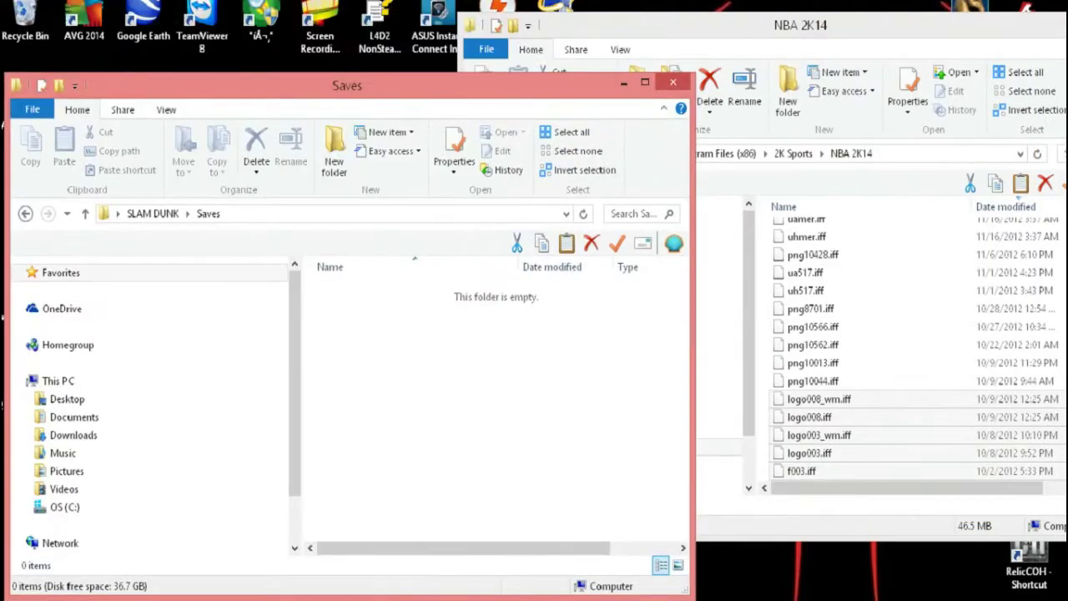
{"action": "left_click", "coordinate": [673, 81]}
{"action": "left_click_drag", "start_coordinate": [667, 25], "coordinate": [361, 50]}
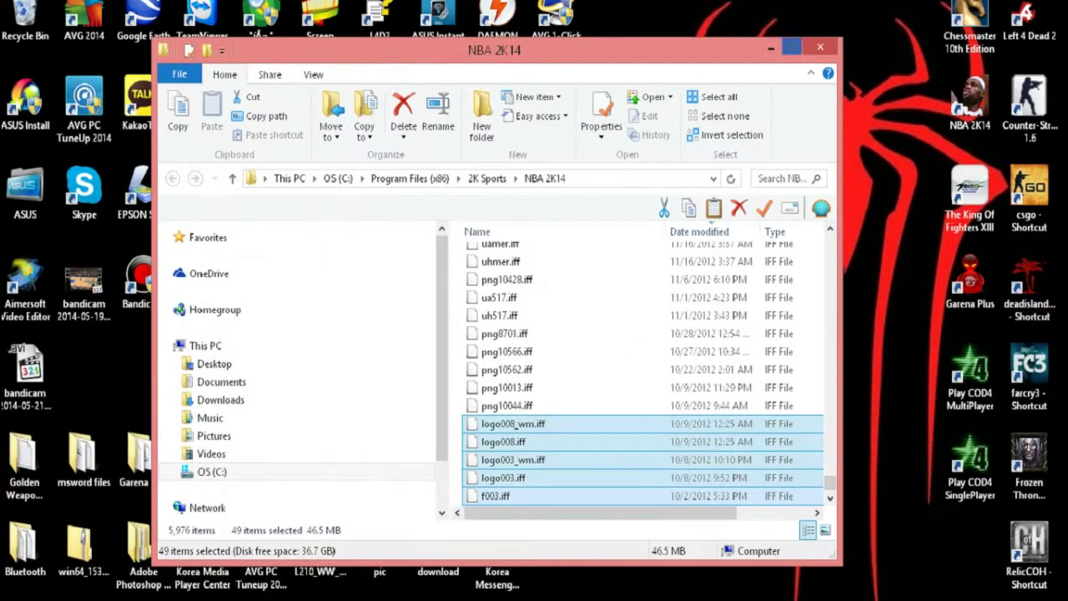
{"action": "left_click", "coordinate": [821, 48]}
{"action": "double_click", "coordinate": [969, 102]}
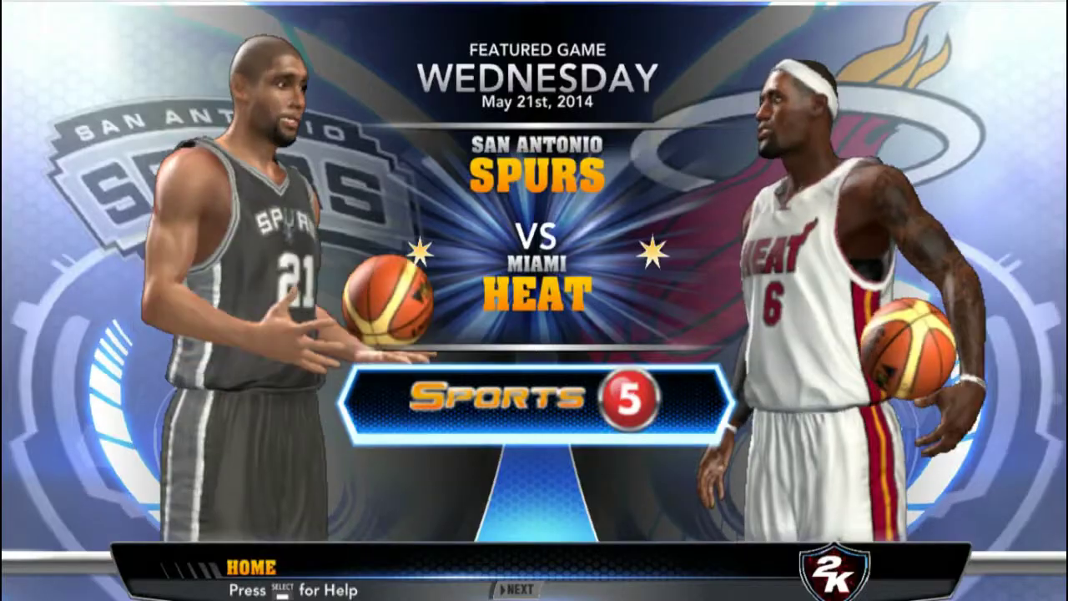
Step: Open the Load / Save options from the game's main menu
{"action": "key", "text": "Return"}
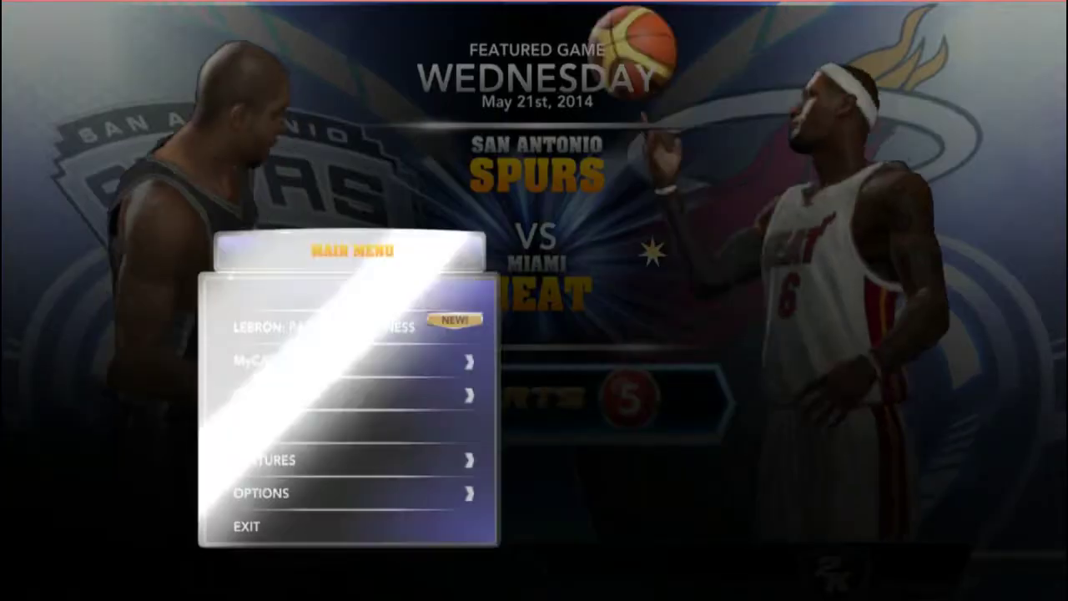
{"action": "key", "text": "Down"}
{"action": "key", "text": "Down"}
{"action": "key", "text": "Down"}
{"action": "key", "text": "Down"}
{"action": "key", "text": "Down"}
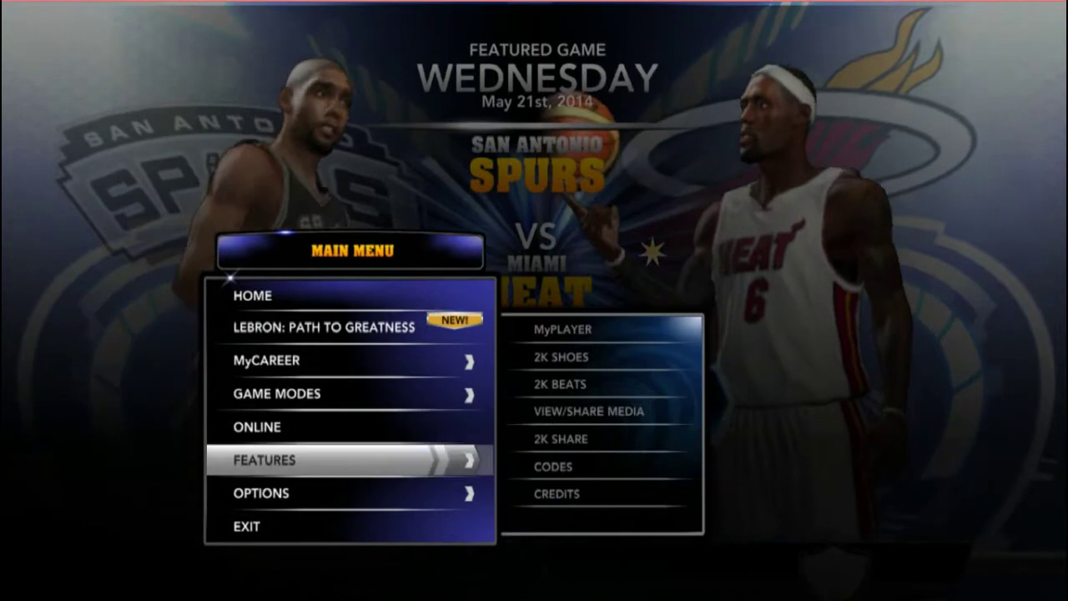
{"action": "key", "text": "Down"}
{"action": "key", "text": "Down"}
{"action": "key", "text": "Down"}
{"action": "key", "text": "Up"}
{"action": "key", "text": "Up"}
{"action": "key", "text": "Return"}
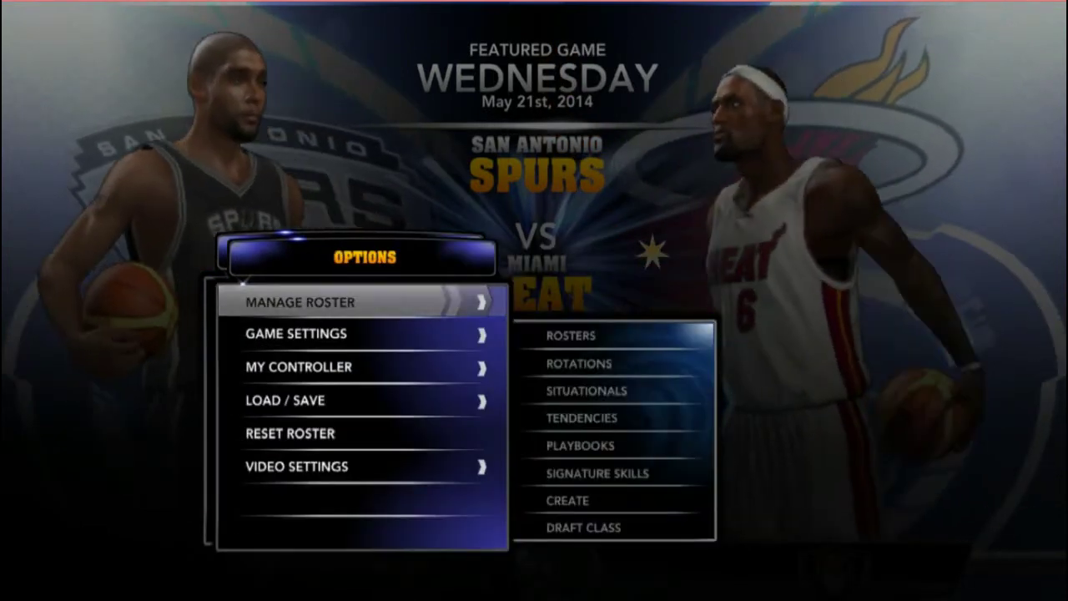
{"action": "key", "text": "Down"}
{"action": "key", "text": "Down"}
{"action": "key", "text": "Down"}
{"action": "key", "text": "Return"}
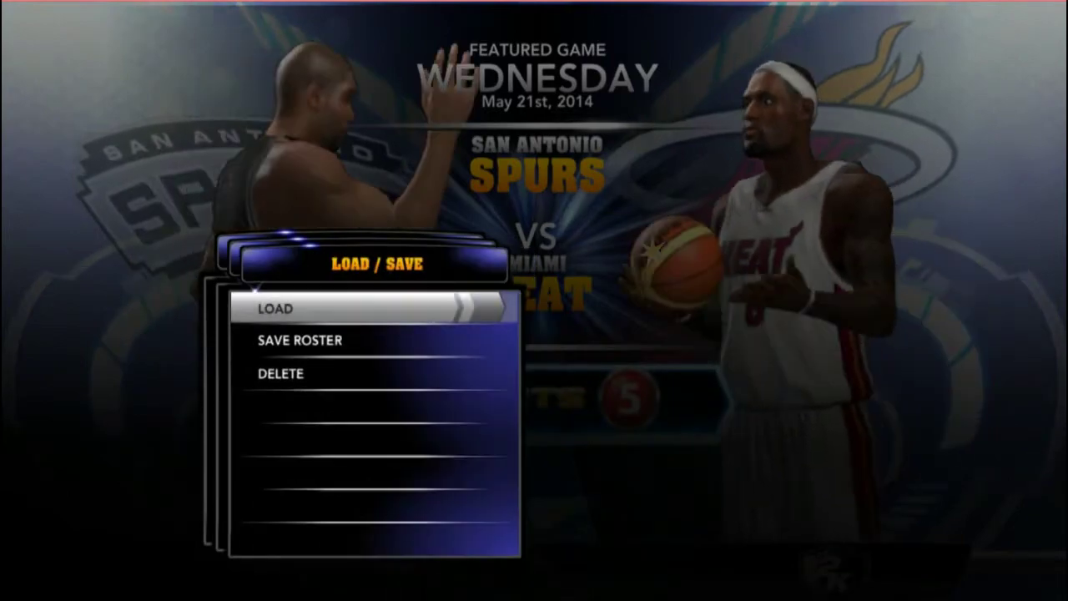
Step: Load the SLAM DUNK 2K14 roster and leave the list of saved files
{"action": "key", "text": "Return"}
{"action": "key", "text": "Down"}
{"action": "key", "text": "Return"}
{"action": "key", "text": "Return"}
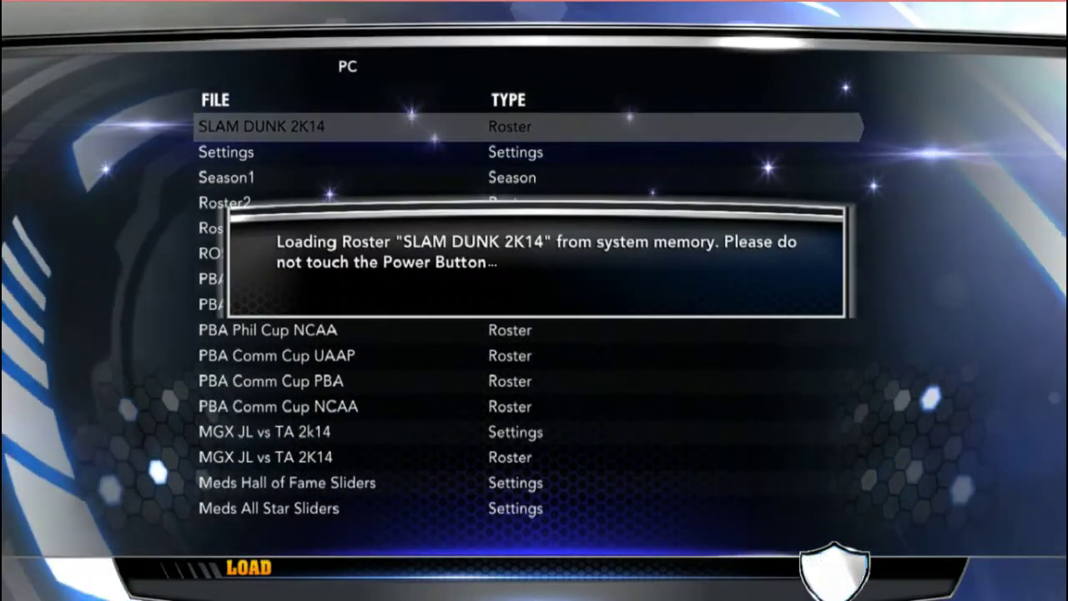
{"action": "key", "text": "Return"}
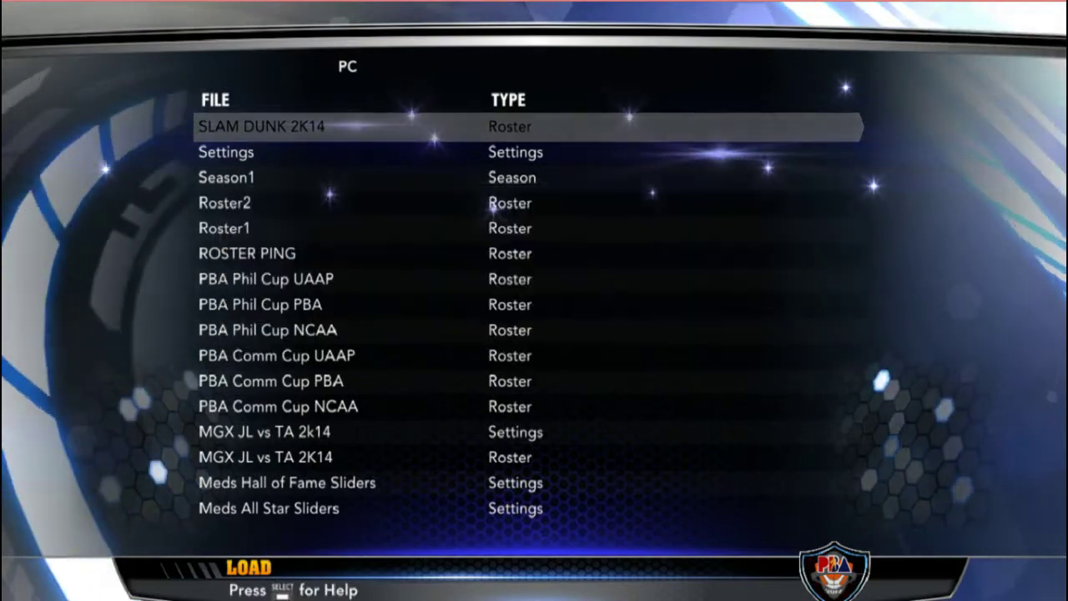
{"action": "key", "text": "Escape"}
{"action": "key", "text": "Escape"}
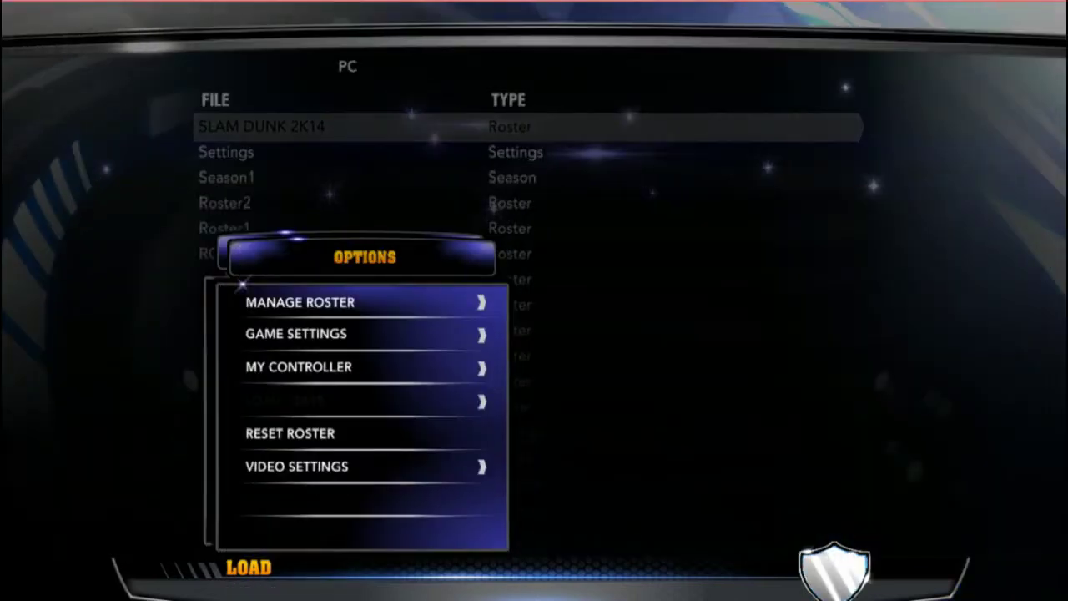
Step: Return to the home screen and open Quick Game
{"action": "key", "text": "Escape"}
{"action": "key", "text": "Down"}
{"action": "key", "text": "Down"}
{"action": "key", "text": "Return"}
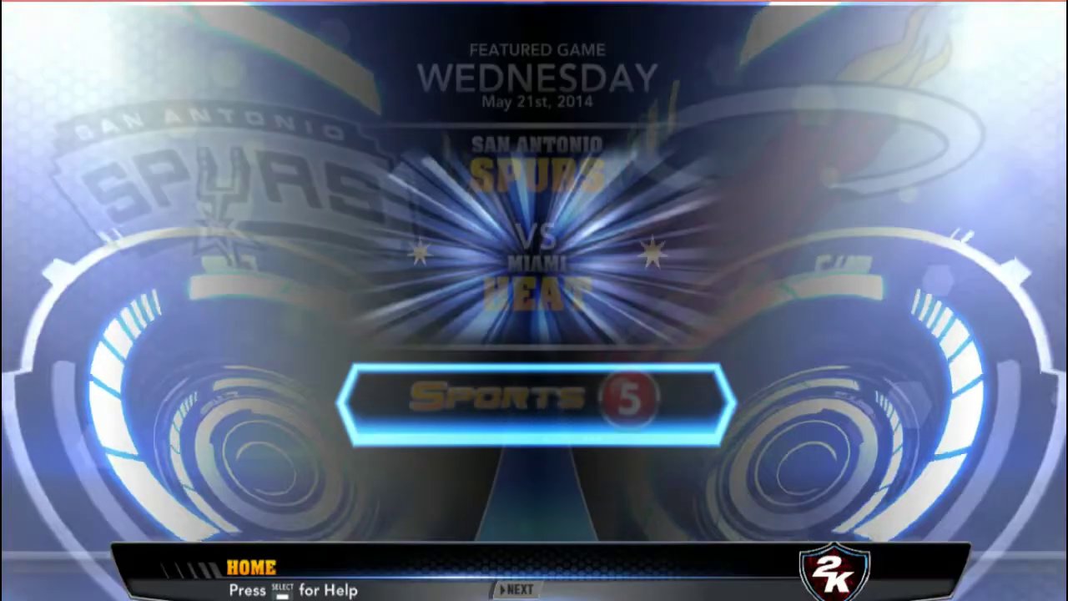
{"action": "key", "text": "Return"}
Step: Set up the Quick Game with the Grizzlies as away team against the Bulls, with My Profile on the home side
{"action": "key", "text": "Left"}
{"action": "key", "text": "Left"}
{"action": "key", "text": "Left"}
{"action": "key", "text": "Left"}
{"action": "key", "text": "Left"}
{"action": "key", "text": "Left"}
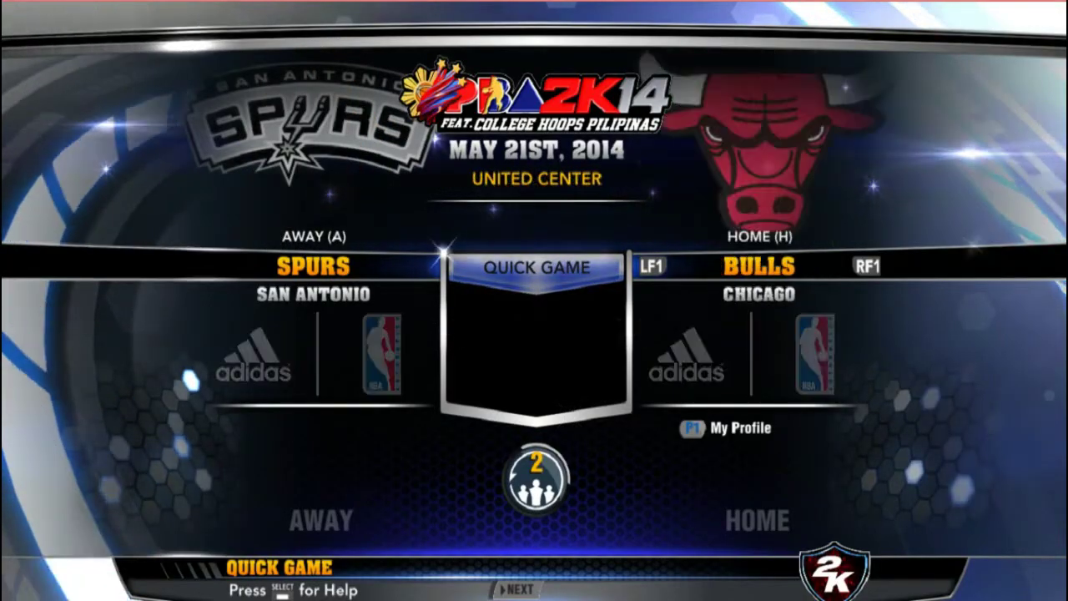
{"action": "key", "text": "Left"}
{"action": "key", "text": "e"}
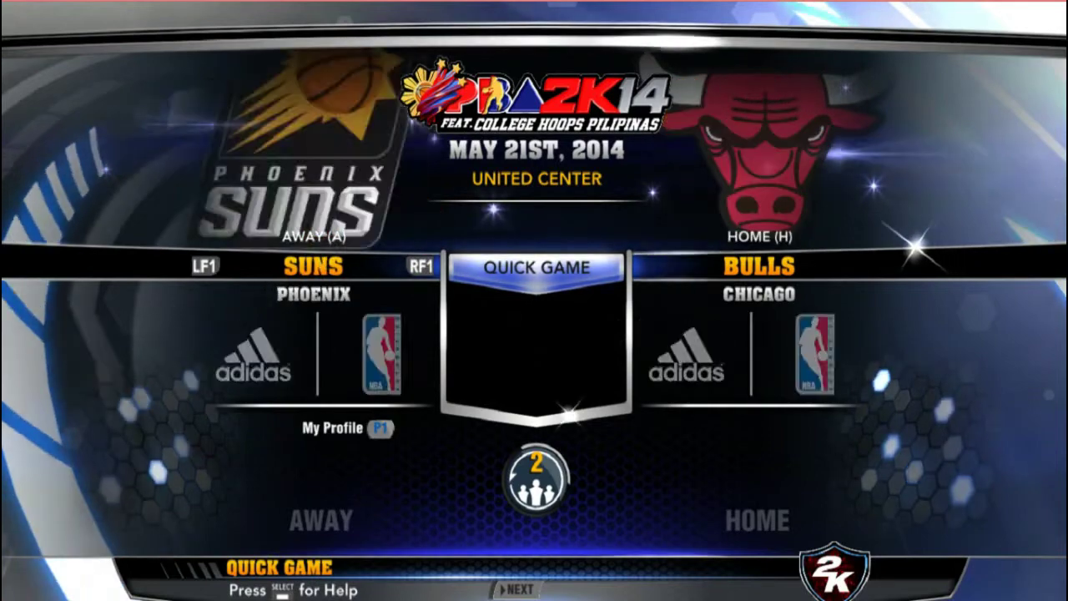
{"action": "key", "text": "e"}
{"action": "key", "text": "e"}
{"action": "key", "text": "e"}
{"action": "key", "text": "e"}
{"action": "key", "text": "e"}
{"action": "key", "text": "e"}
{"action": "key", "text": "e"}
{"action": "key", "text": "q"}
{"action": "key", "text": "Right"}
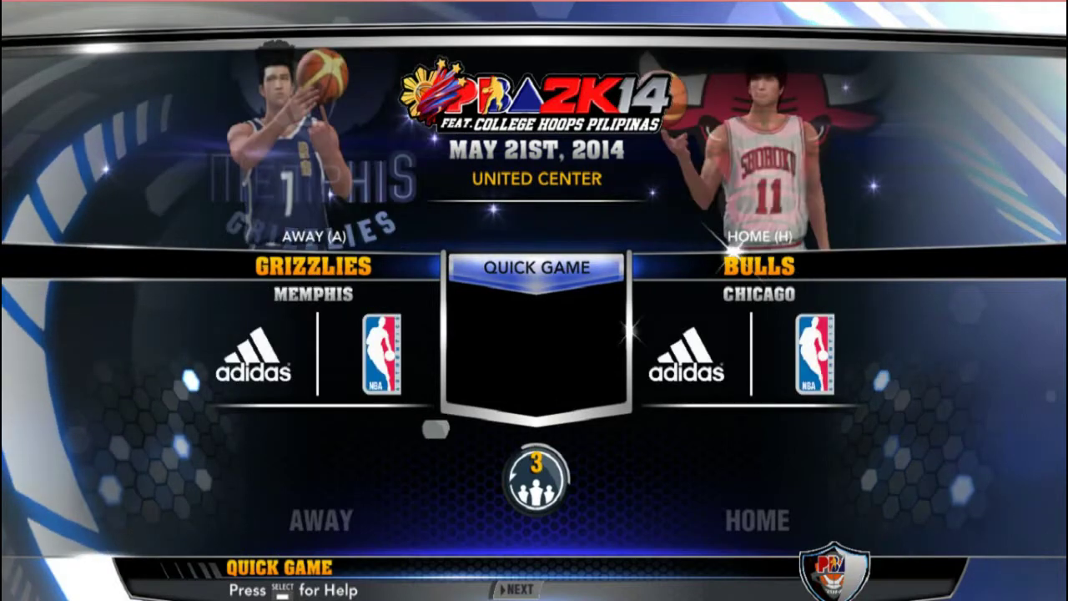
{"action": "key", "text": "Right"}
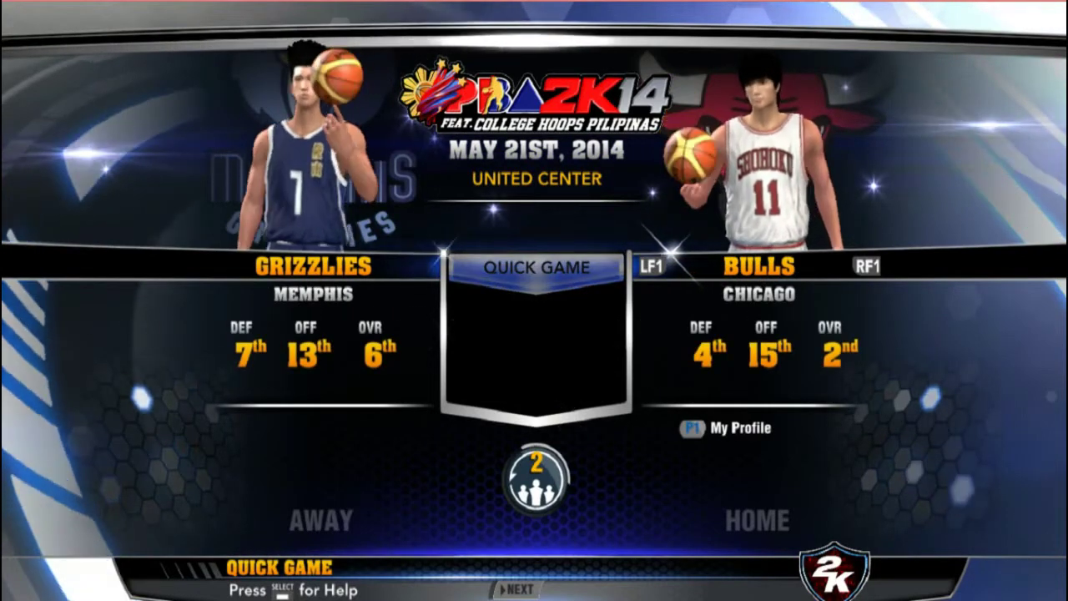
Step: Start the Grizzlies versus Bulls game, play part of the first quarter, and quit the match without saving progress
{"action": "key", "text": "Return"}
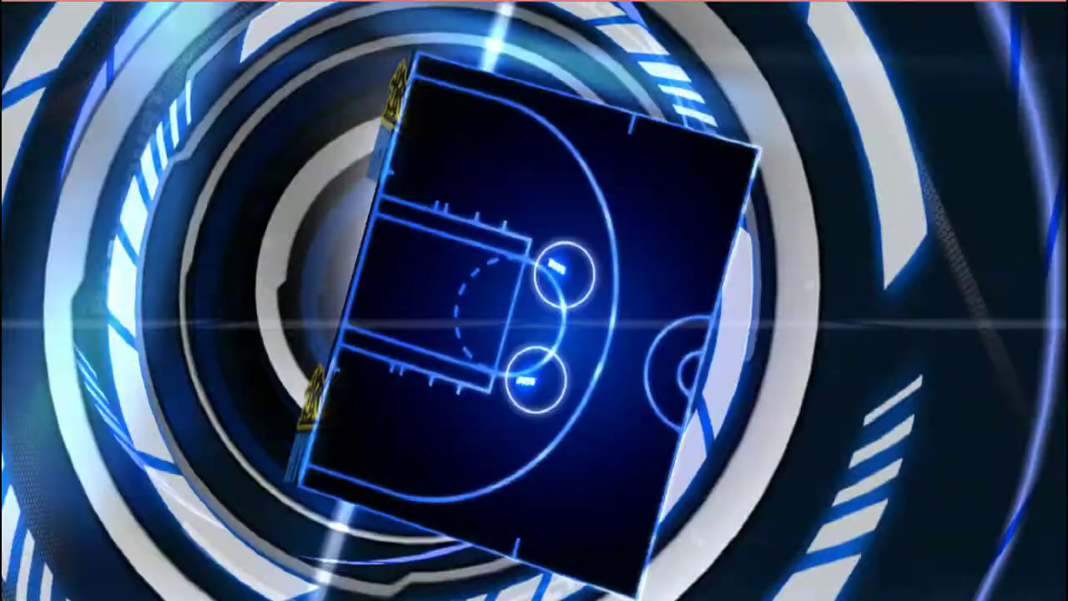
{"action": "key", "text": "Return"}
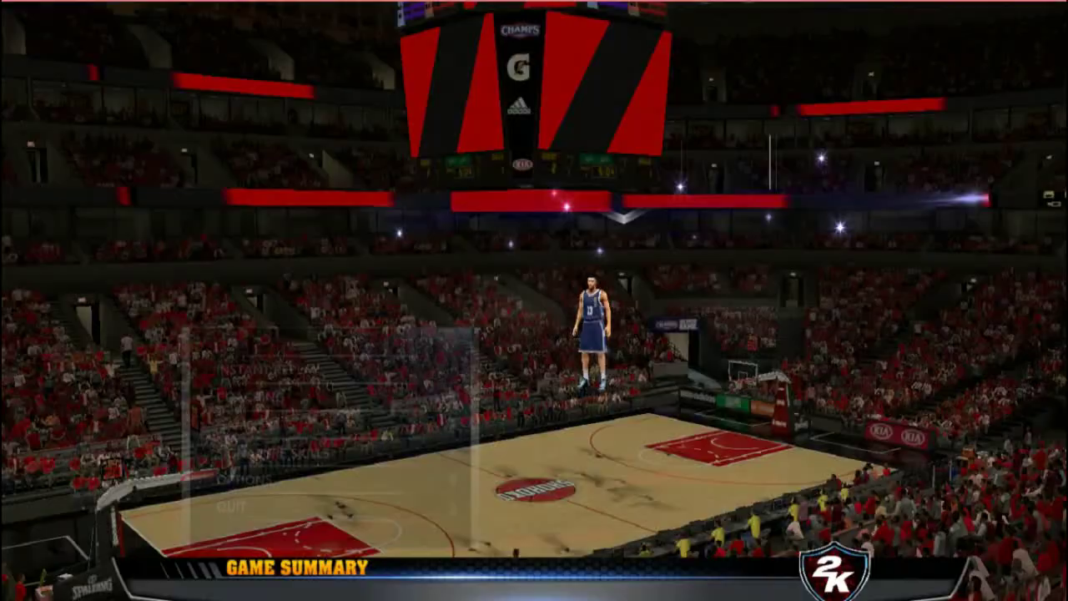
{"action": "key", "text": "Return"}
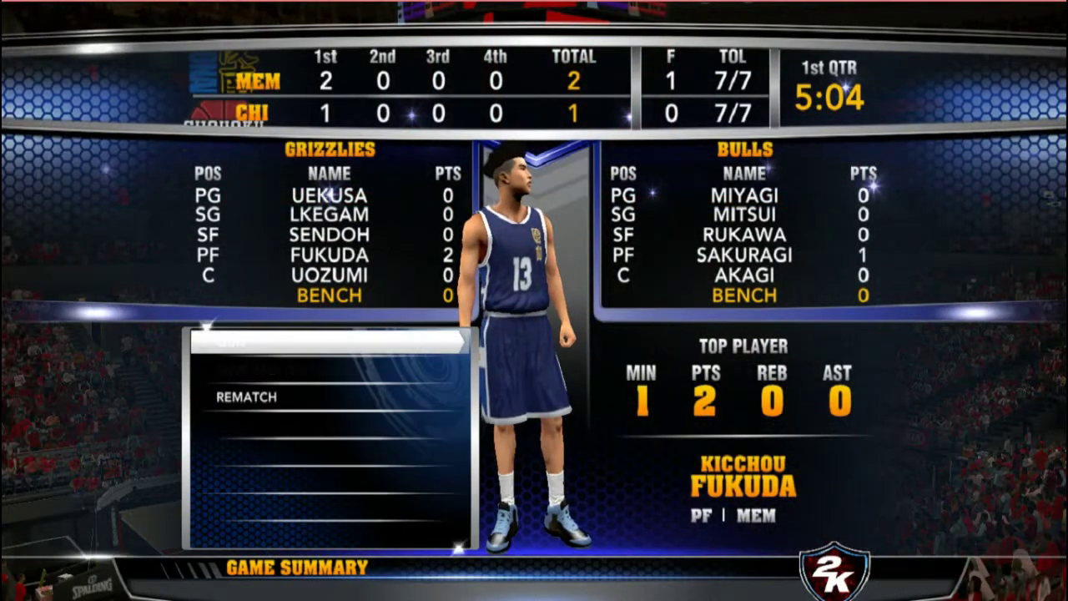
{"action": "key", "text": "Up"}
{"action": "key", "text": "Up"}
{"action": "key", "text": "Up"}
{"action": "key", "text": "Return"}
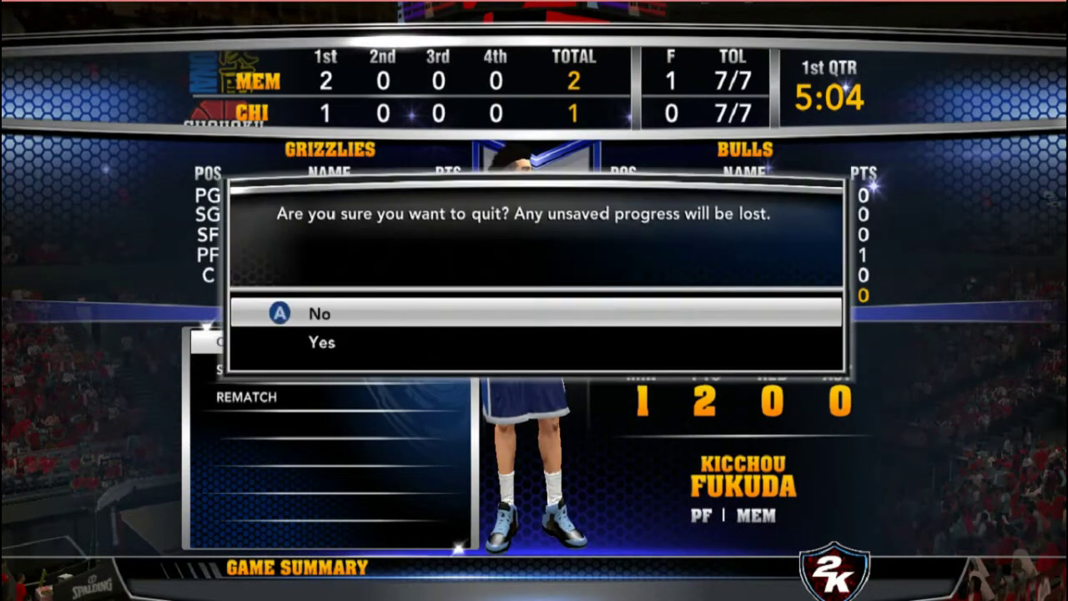
{"action": "key", "text": "Down"}
{"action": "key", "text": "Return"}
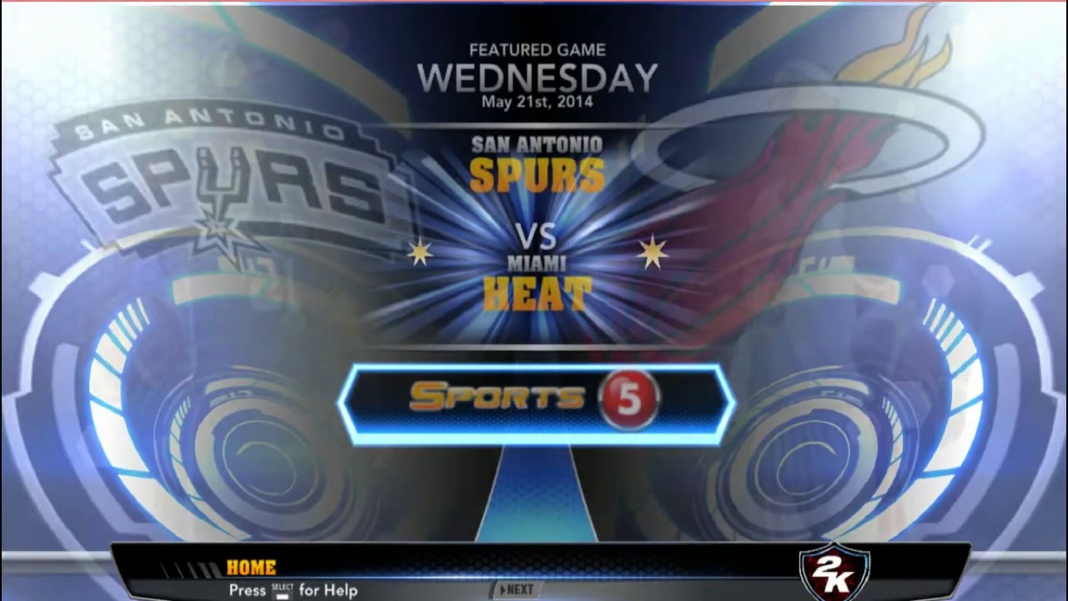
Step: Leave the Quick Game setup and exit NBA 2K14 to the desktop
{"action": "key", "text": "Return"}
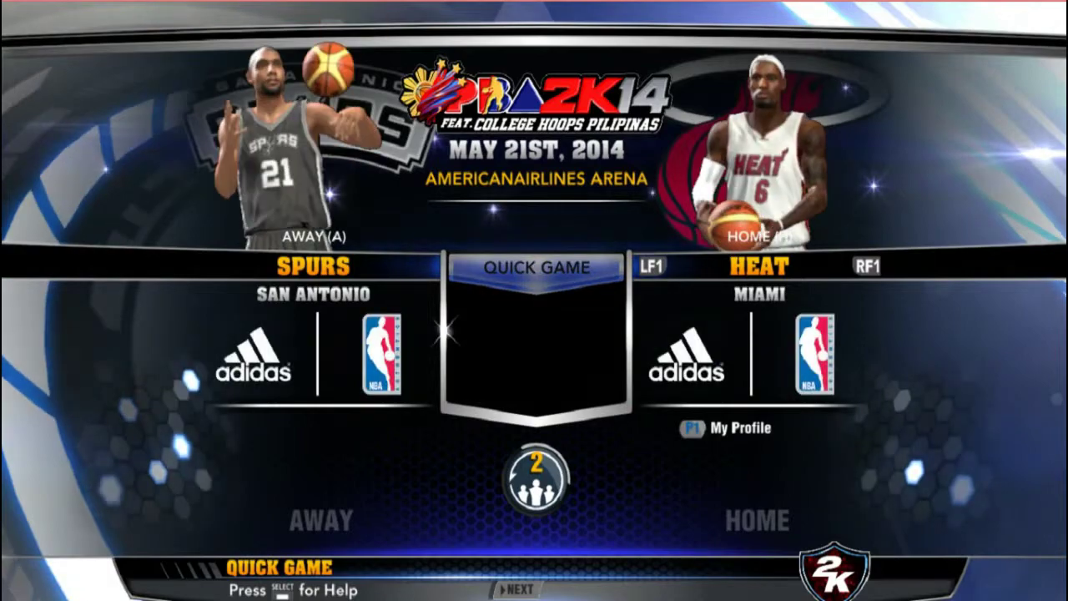
{"action": "key", "text": "Escape"}
{"action": "key", "text": "Up"}
{"action": "key", "text": "Return"}
{"action": "key", "text": "Down"}
{"action": "key", "text": "Return"}
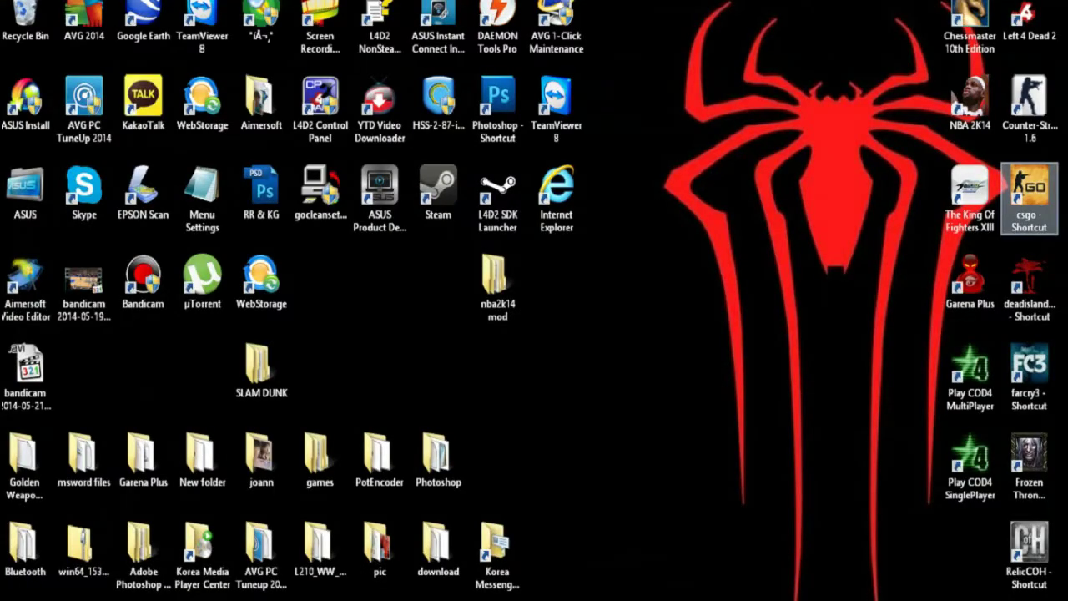
Step: Move the desktop SLAM DUNK folder into the nba2k14 mod folder and open the PBA Full Pack archive there
{"action": "left_click_drag", "start_coordinate": [261, 367], "coordinate": [497, 292]}
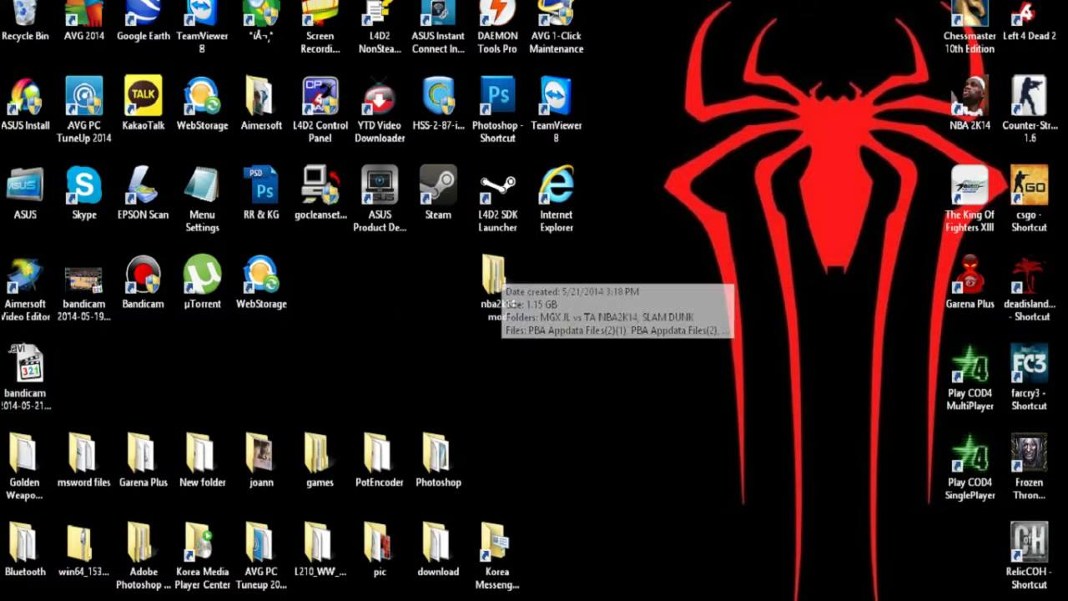
{"action": "double_click", "coordinate": [497, 283]}
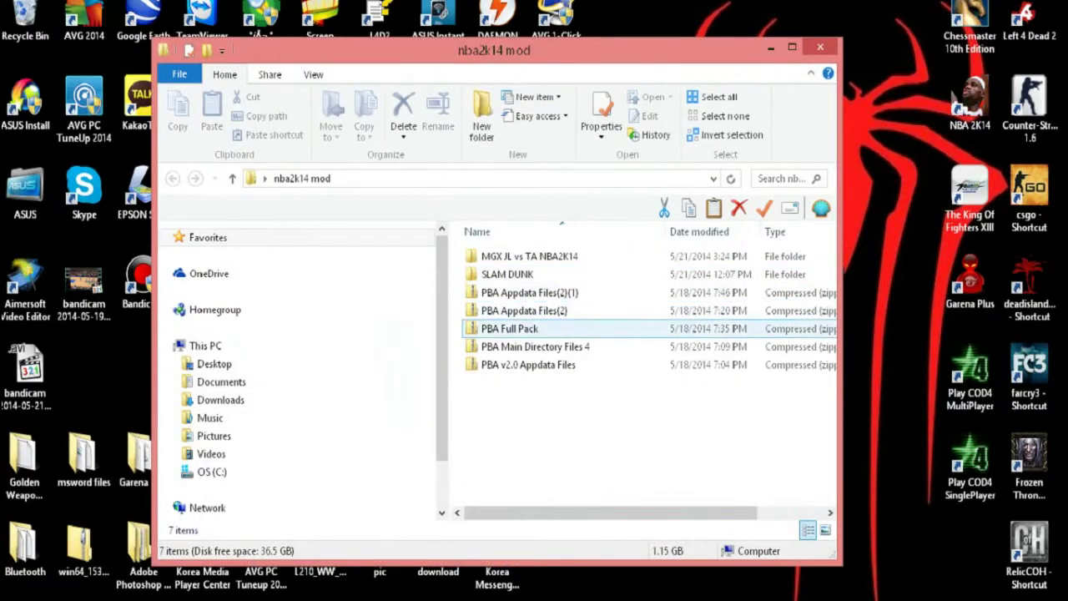
{"action": "double_click", "coordinate": [509, 328]}
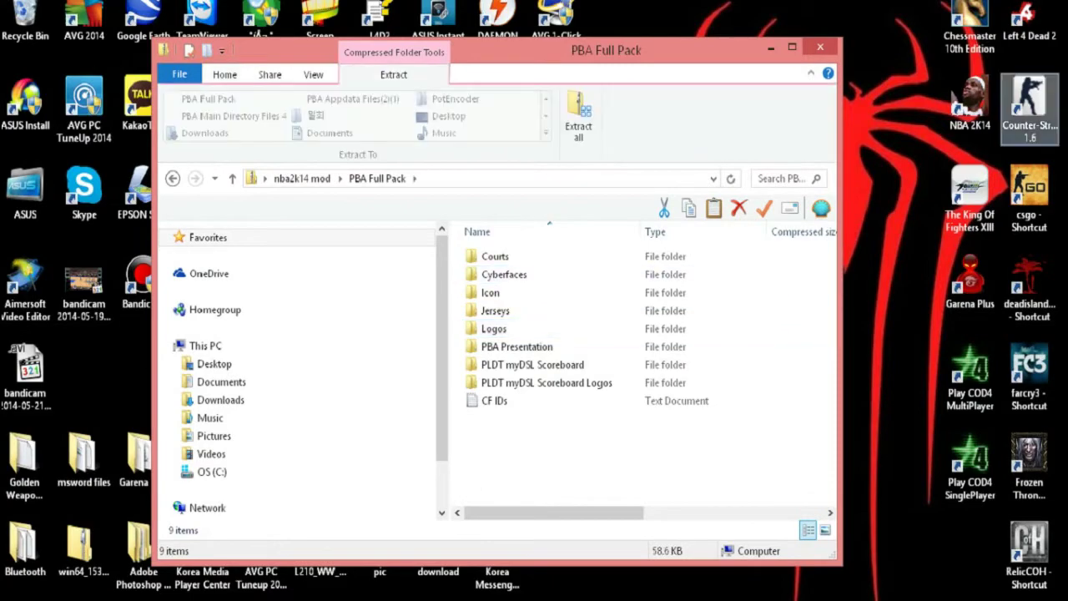
Step: Open the installation folder of the NBA 2K14 shortcut and place its window beside the PBA Full Pack window
{"action": "right_click", "coordinate": [969, 95]}
{"action": "left_click", "coordinate": [947, 124]}
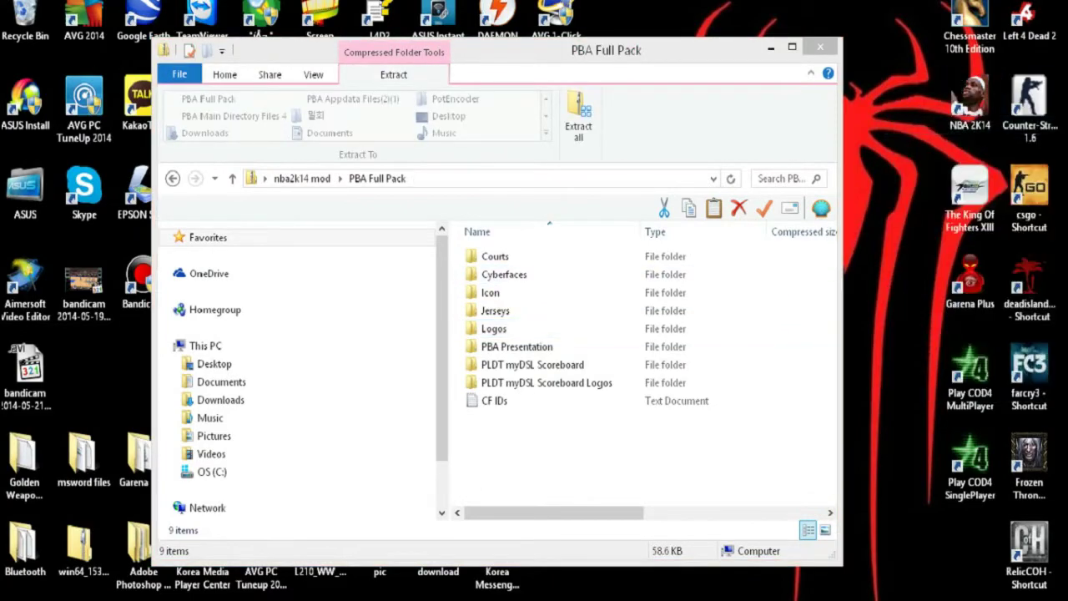
{"action": "left_click_drag", "start_coordinate": [501, 57], "coordinate": [996, 50]}
{"action": "left_click_drag", "start_coordinate": [542, 52], "coordinate": [440, 46]}
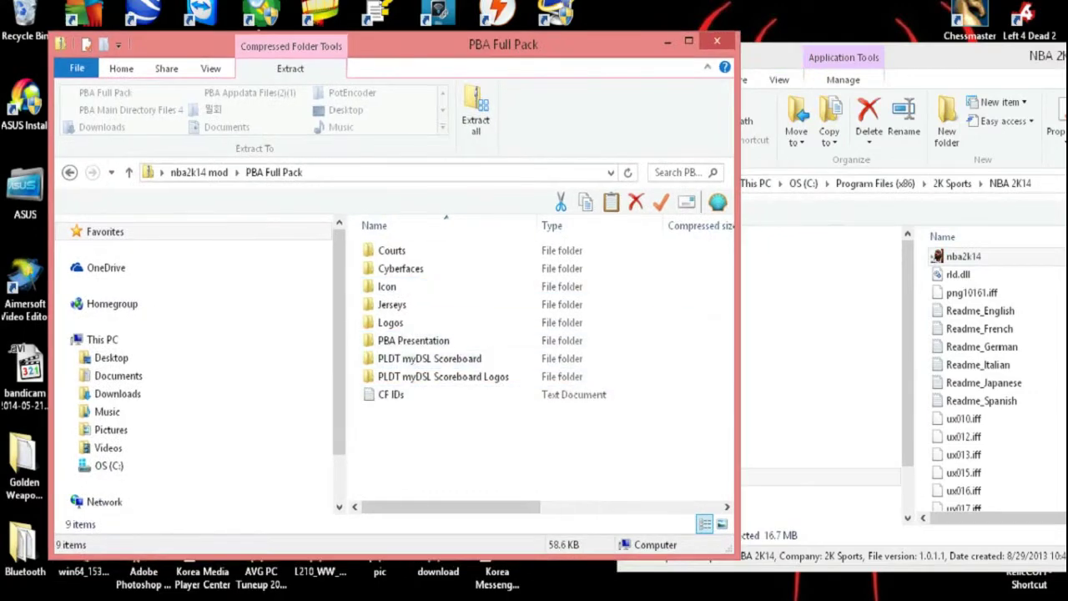
Step: Copy all files from the pack's Courts folder into the NBA 2K14 folder, replacing the existing files with administrator permission
{"action": "left_click", "coordinate": [392, 251]}
{"action": "double_click", "coordinate": [392, 251]}
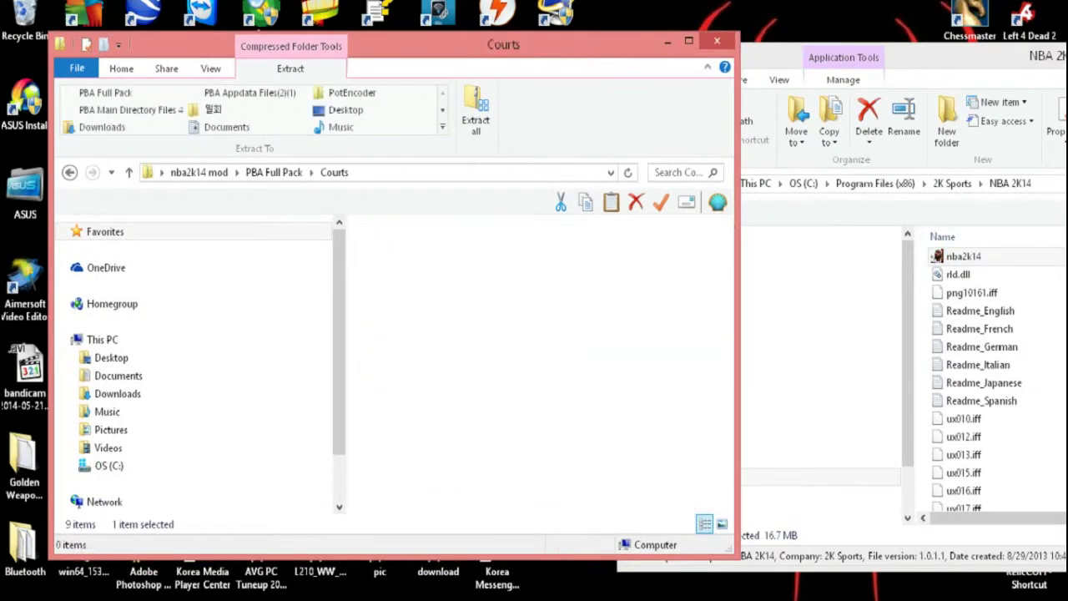
{"action": "key", "text": "ctrl+a"}
{"action": "left_click_drag", "start_coordinate": [394, 286], "coordinate": [997, 346]}
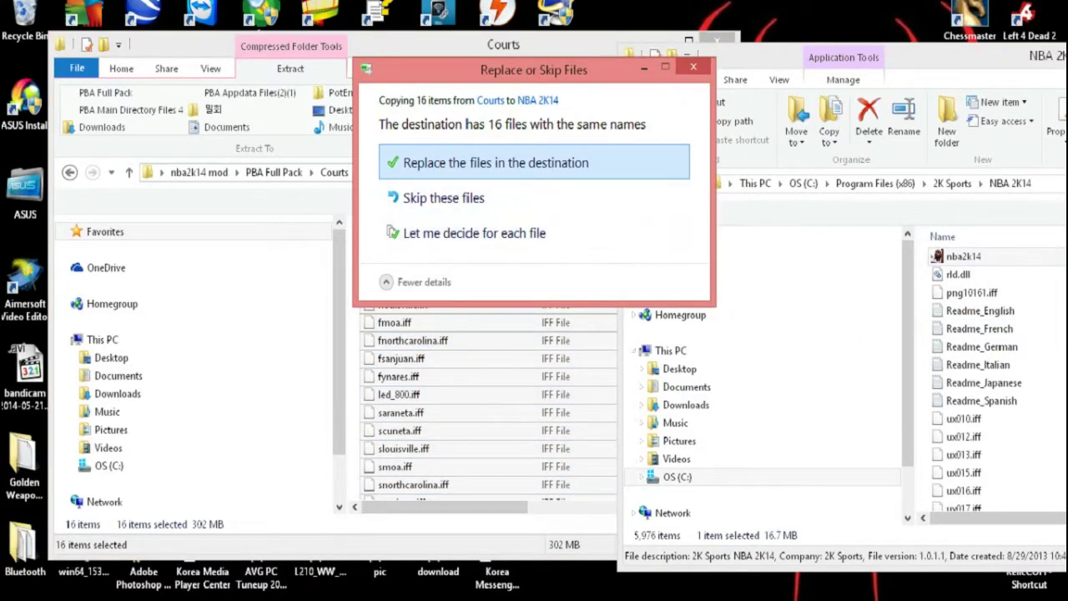
{"action": "left_click", "coordinate": [534, 163]}
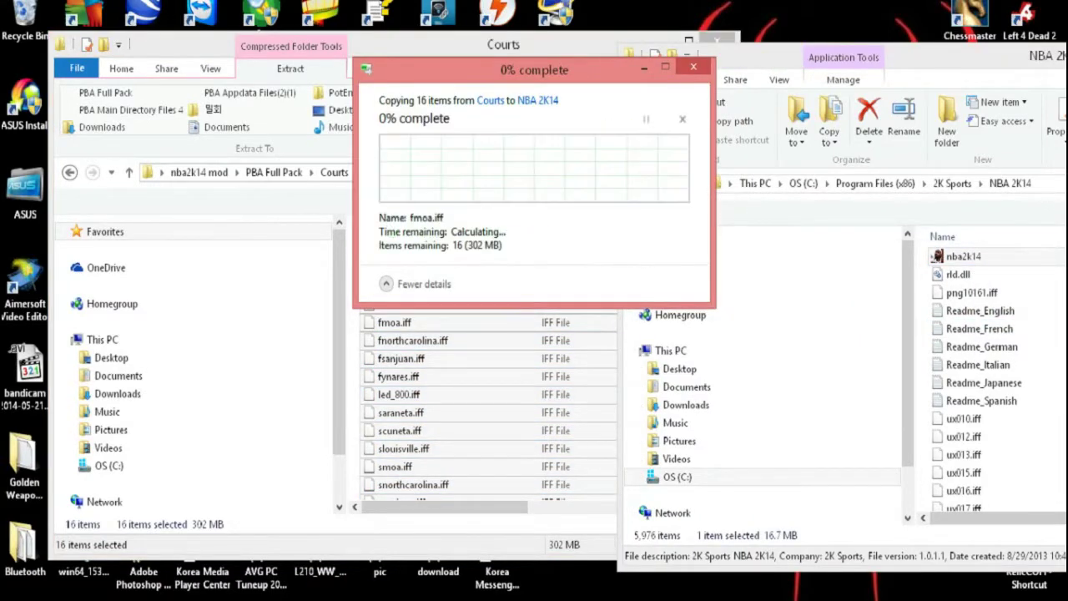
{"action": "left_click", "coordinate": [491, 215]}
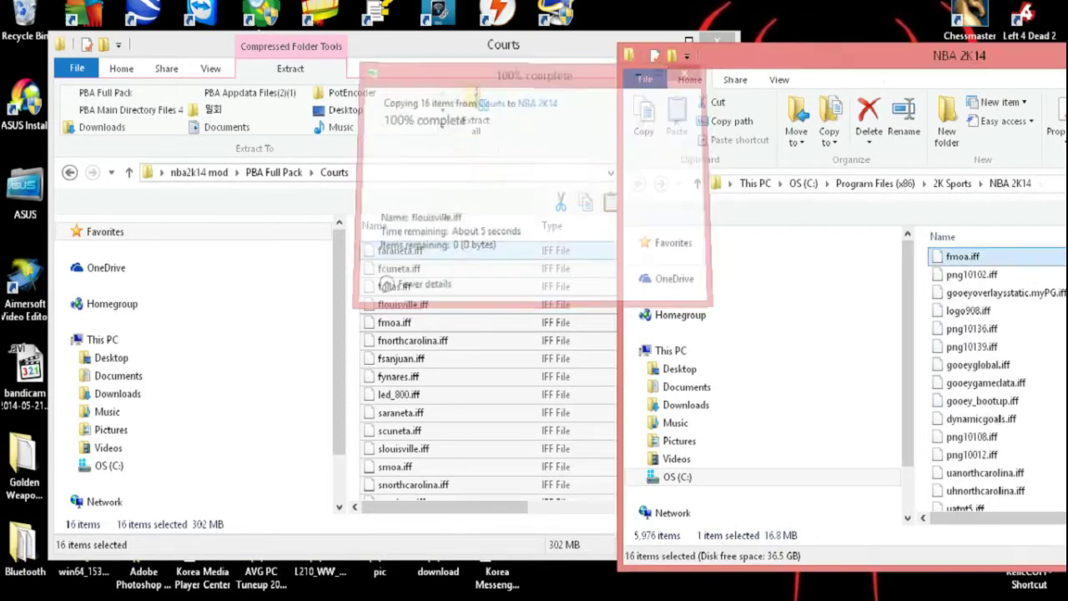
Step: Copy all files from the pack's Cyberfaces folder into the NBA 2K14 folder, replacing the same-named files with administrator permission
{"action": "left_click", "coordinate": [70, 172]}
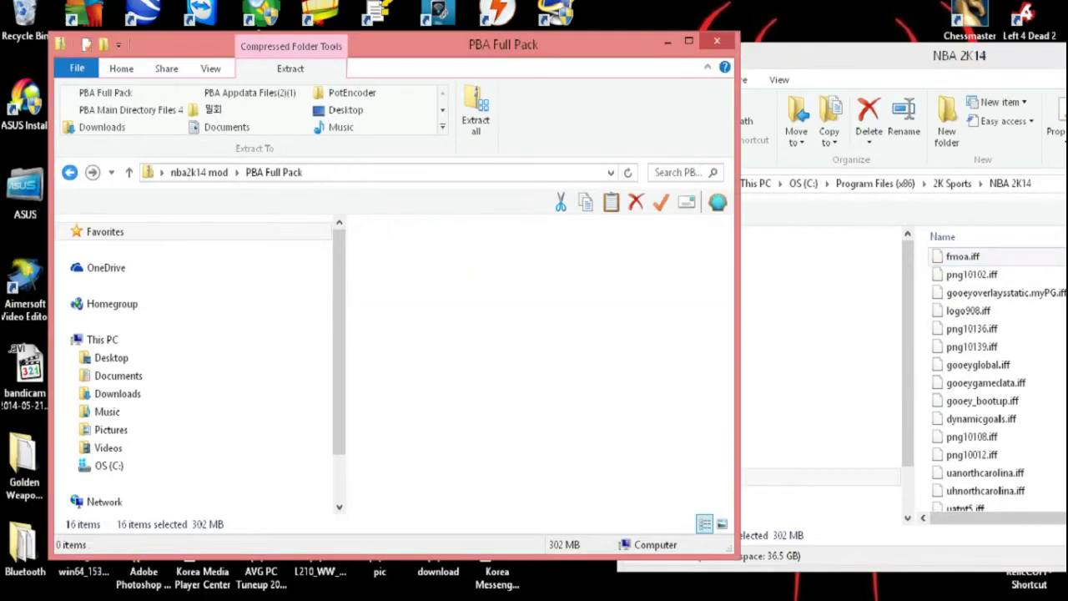
{"action": "double_click", "coordinate": [401, 267]}
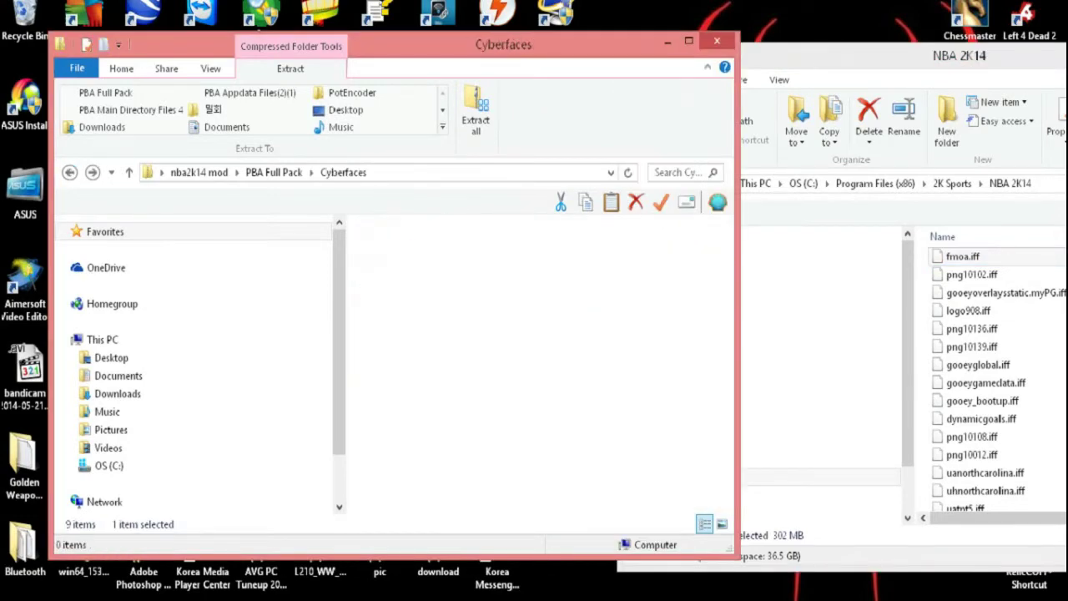
{"action": "key", "text": "ctrl+a"}
{"action": "left_click_drag", "start_coordinate": [400, 267], "coordinate": [959, 371]}
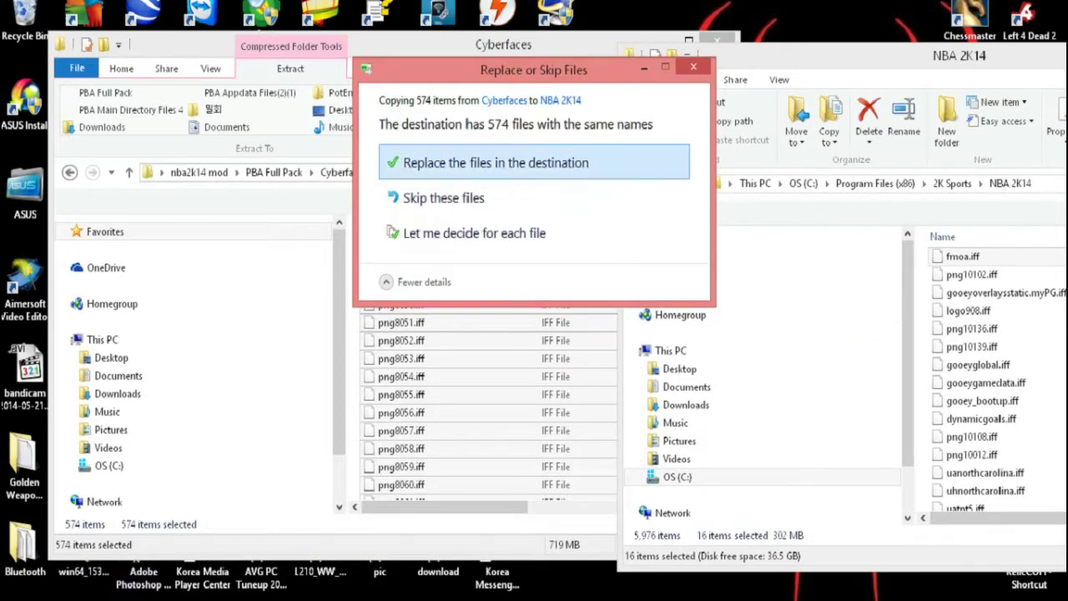
{"action": "key", "text": "Return"}
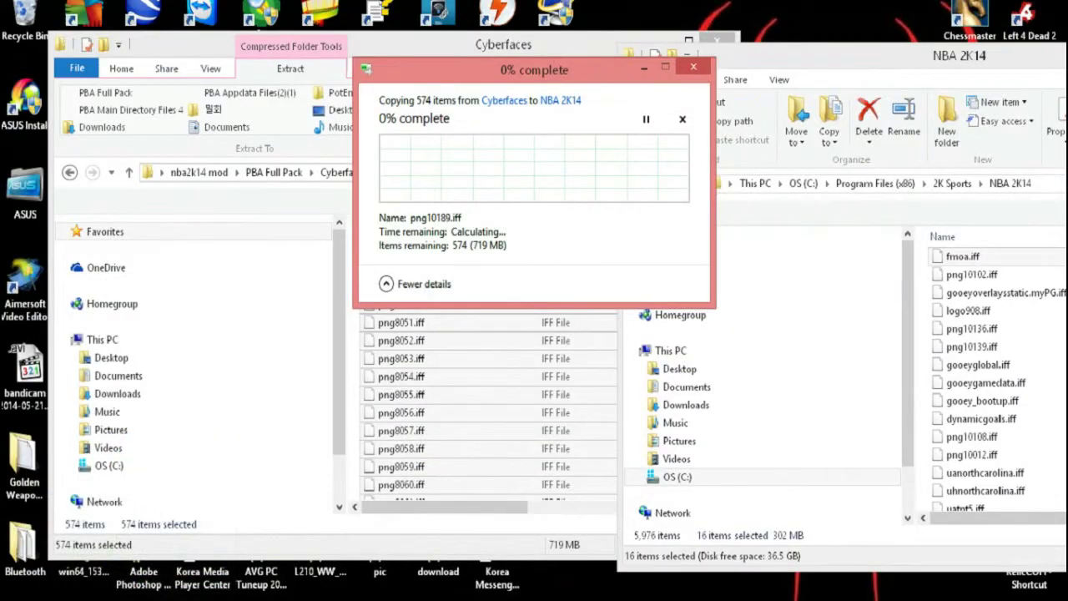
{"action": "left_click_drag", "start_coordinate": [534, 70], "coordinate": [538, 39]}
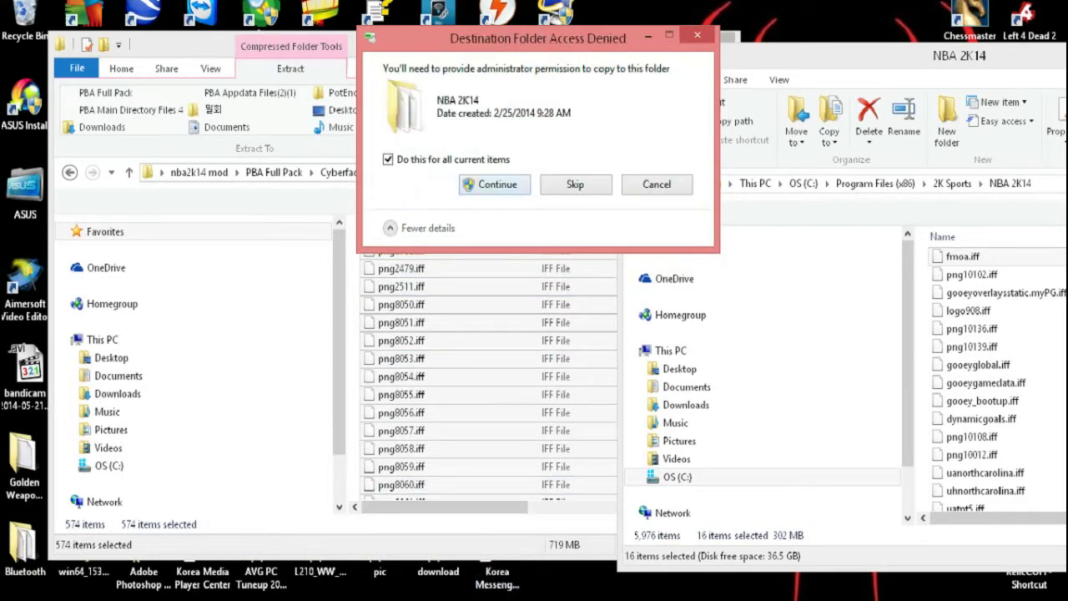
{"action": "left_click", "coordinate": [494, 185]}
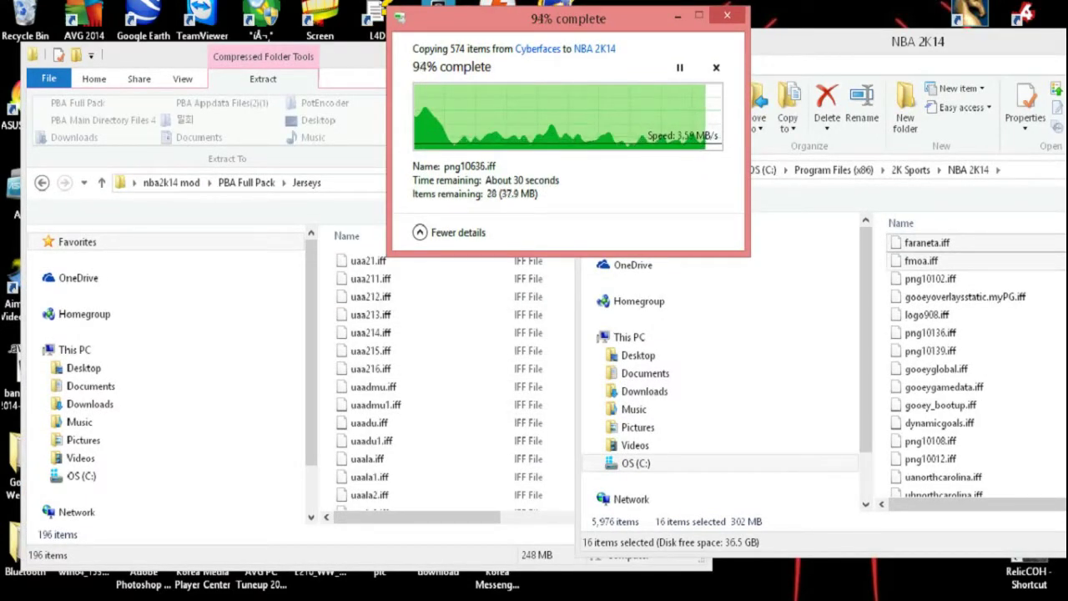
{"action": "left_click", "coordinate": [352, 56]}
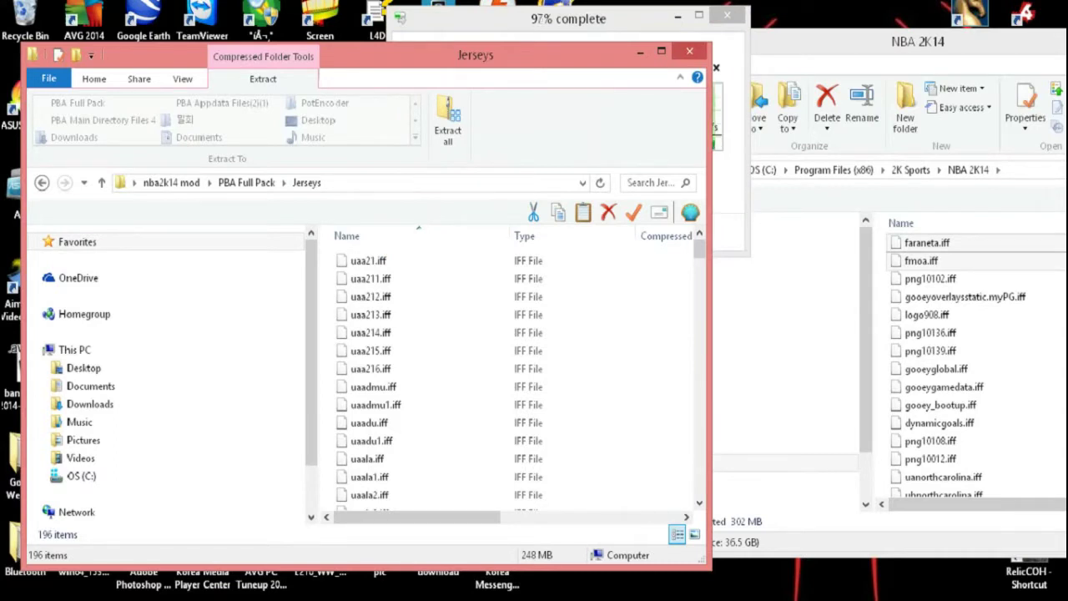
{"action": "scroll", "coordinate": [500, 375], "scroll_direction": "down", "scroll_amount": 1}
{"action": "key", "text": "alt+Tab"}
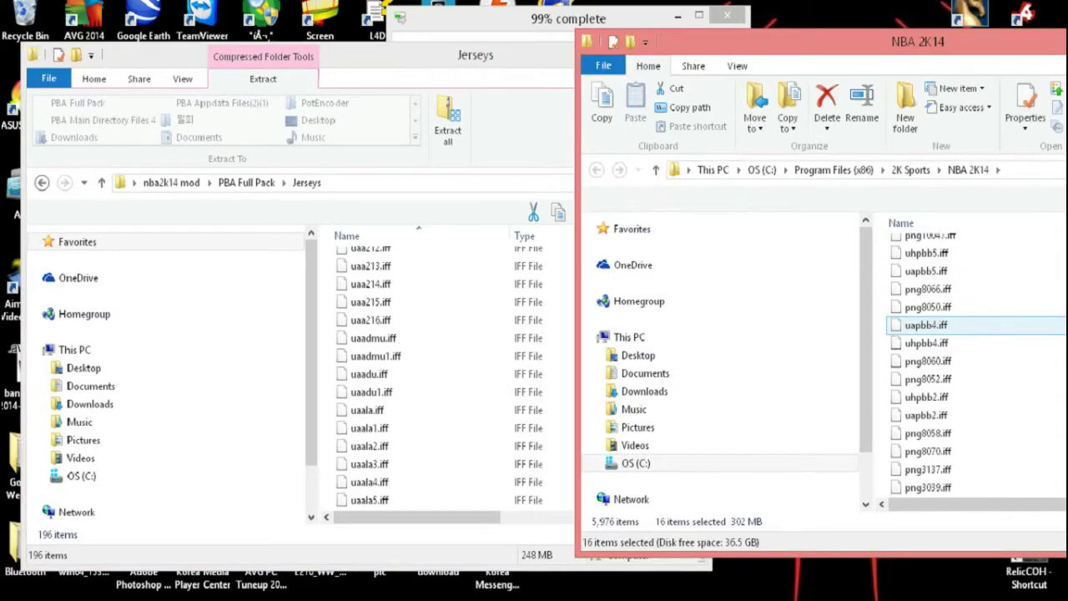
{"action": "key", "text": "alt+Tab"}
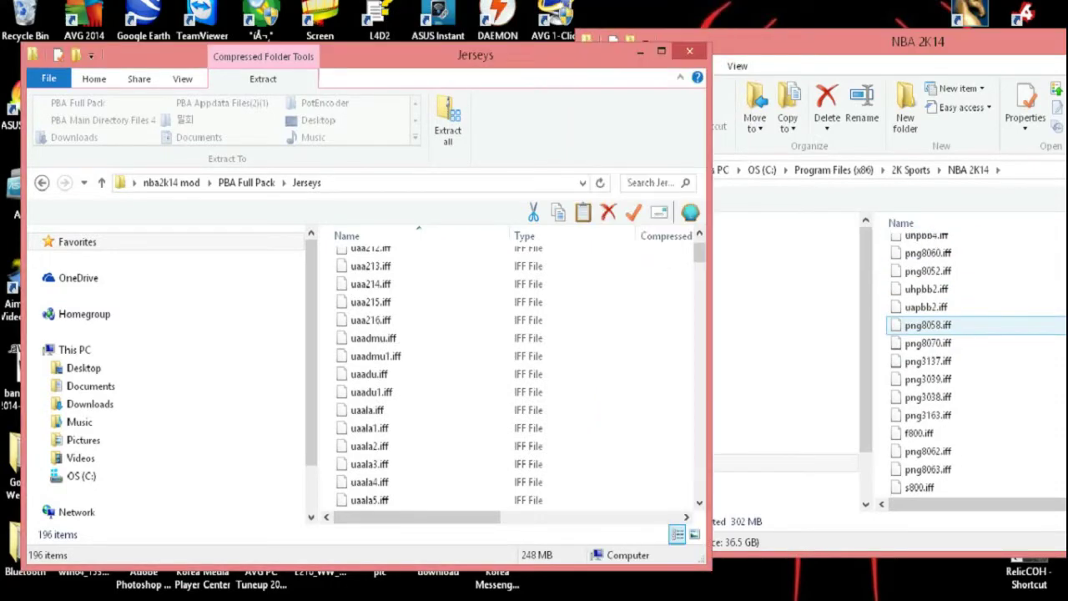
Step: Copy all files from the pack's Logos folder into the NBA 2K14 folder, replacing the existing ones with administrator permission
{"action": "key", "text": "BackSpace"}
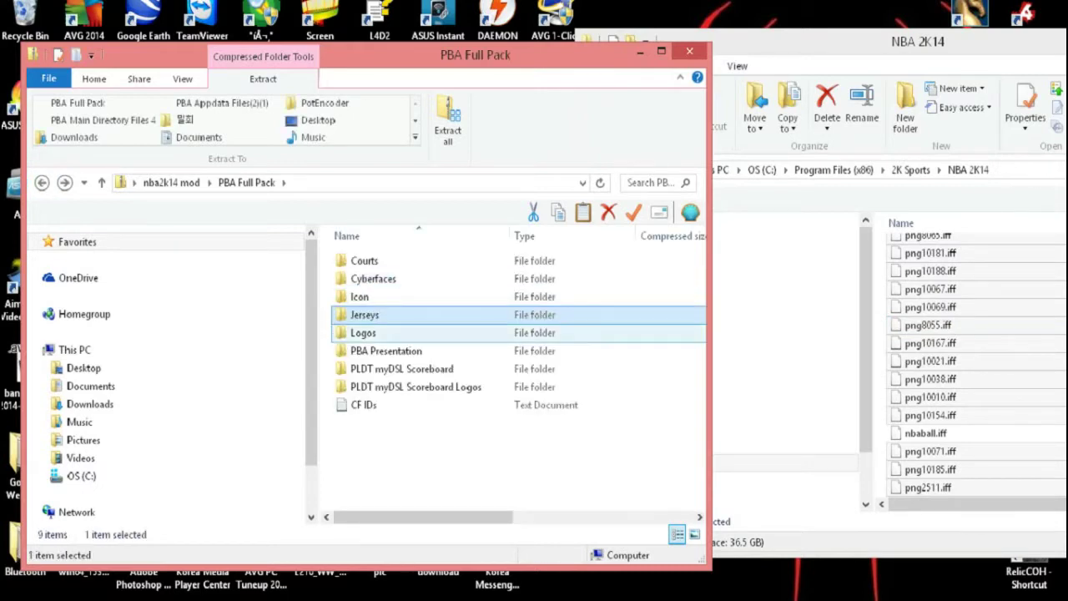
{"action": "double_click", "coordinate": [363, 332]}
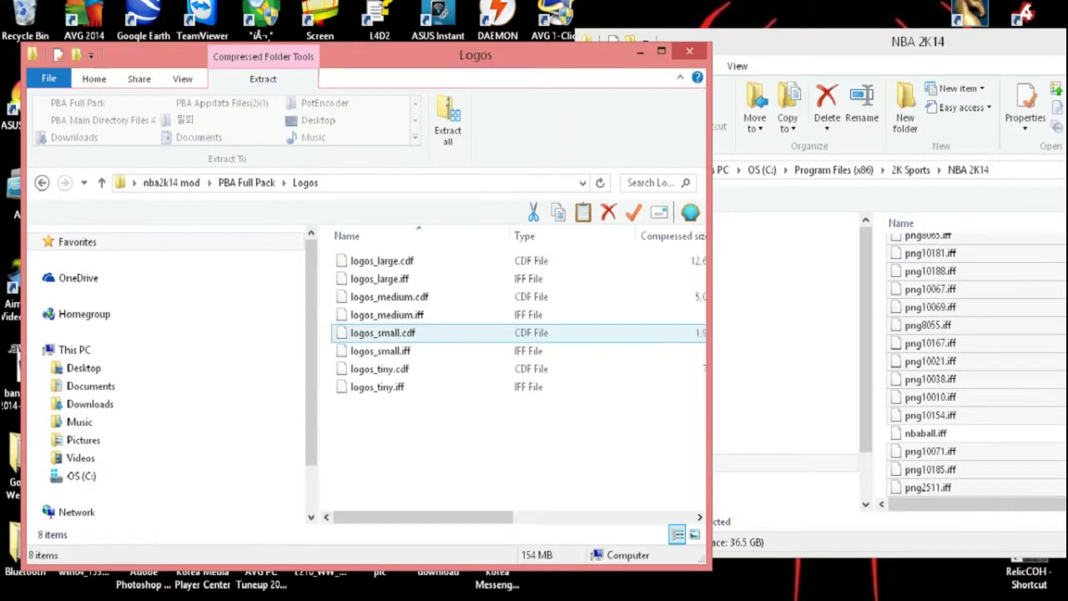
{"action": "left_click_drag", "start_coordinate": [469, 452], "coordinate": [985, 338]}
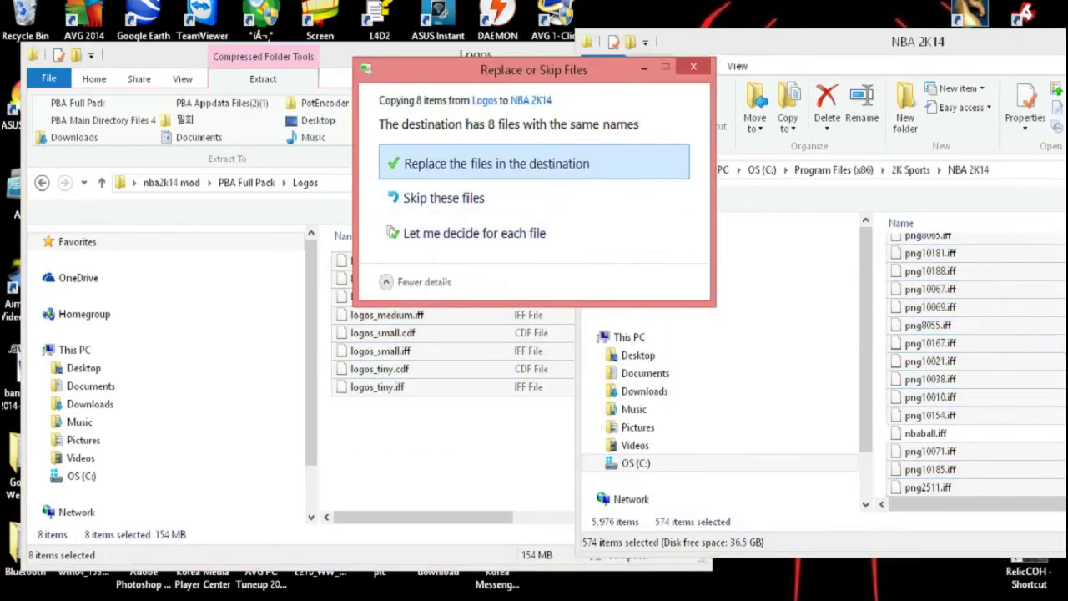
{"action": "key", "text": "Return"}
{"action": "key", "text": "Return"}
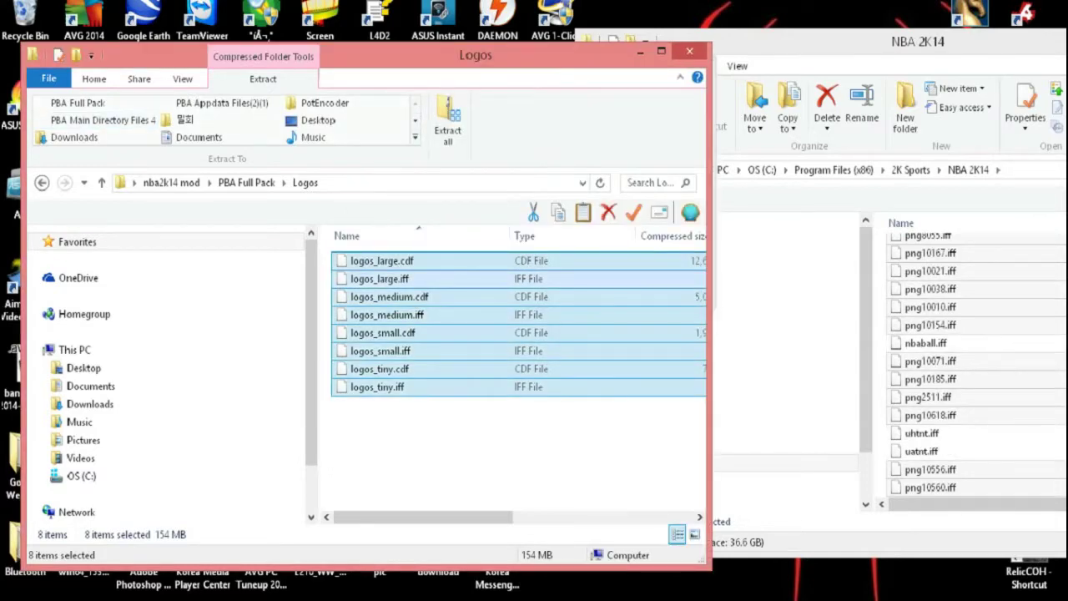
Step: Copy all files from the PBA Presentation folder into the NBA 2K14 folder, replacing the existing files with administrator permission
{"action": "left_click", "coordinate": [42, 183]}
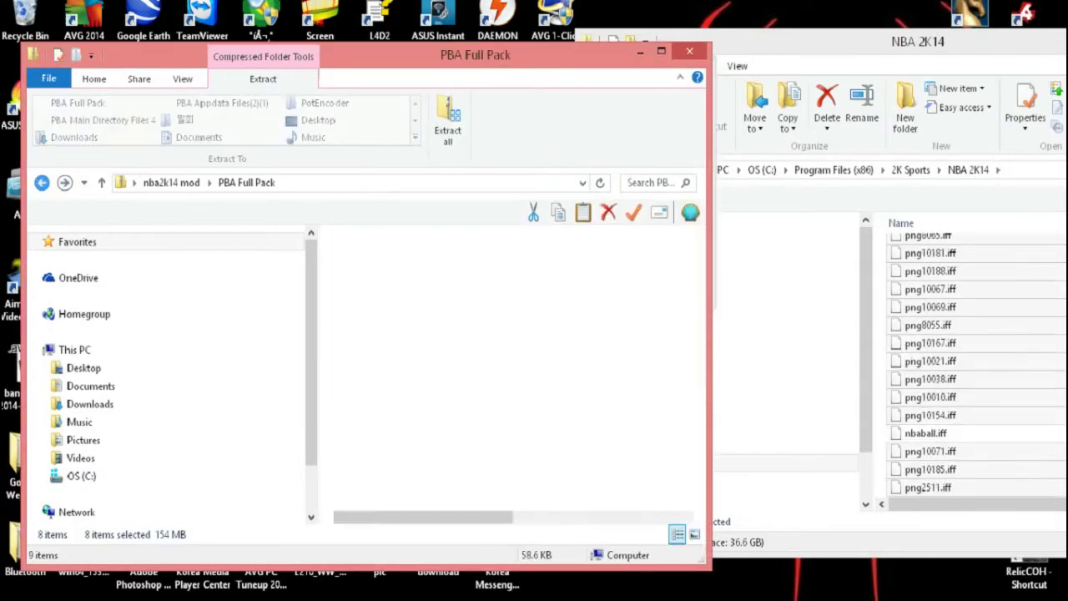
{"action": "key", "text": "Down"}
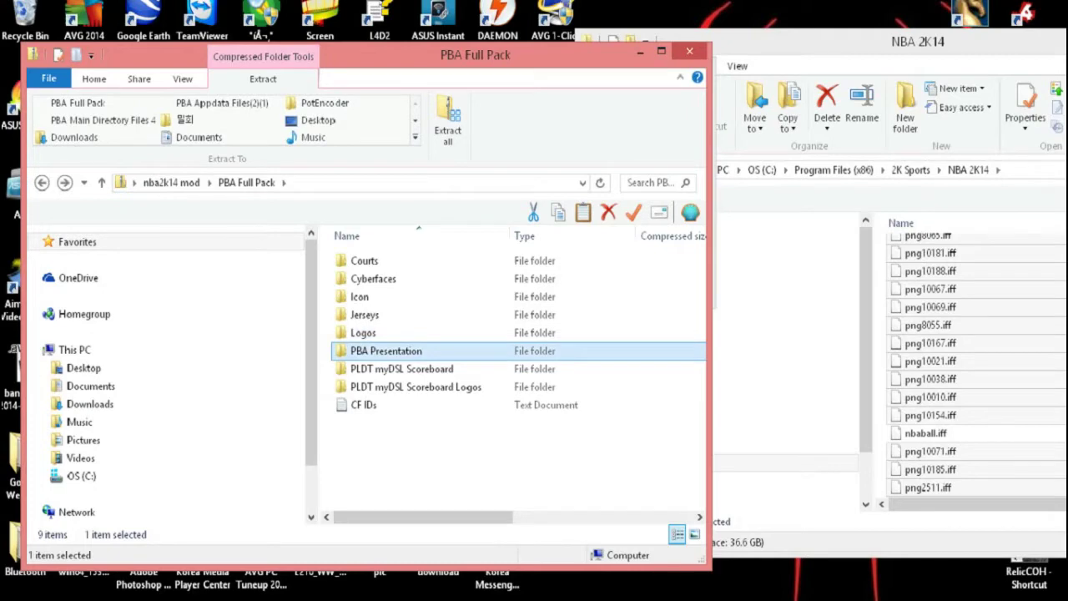
{"action": "key", "text": "Return"}
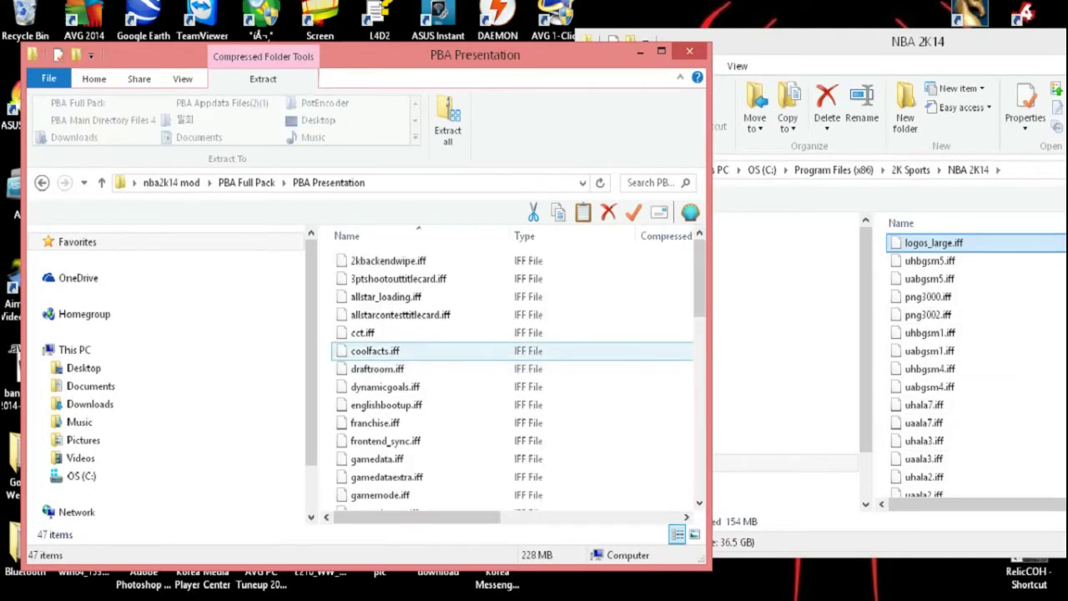
{"action": "key", "text": "ctrl+a"}
{"action": "left_click_drag", "start_coordinate": [401, 350], "coordinate": [970, 316]}
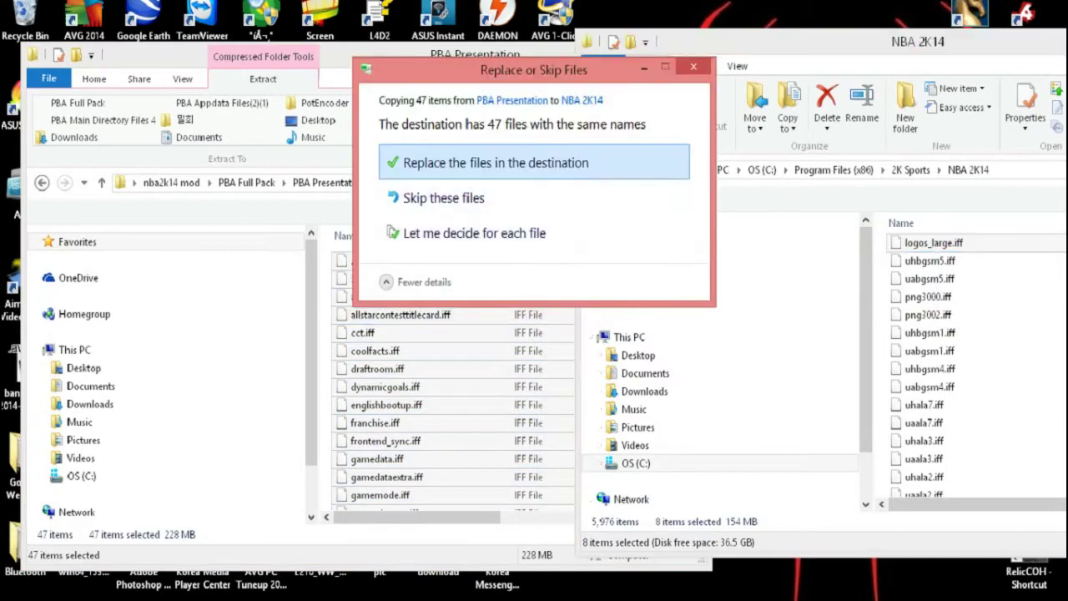
{"action": "left_click", "coordinate": [489, 162]}
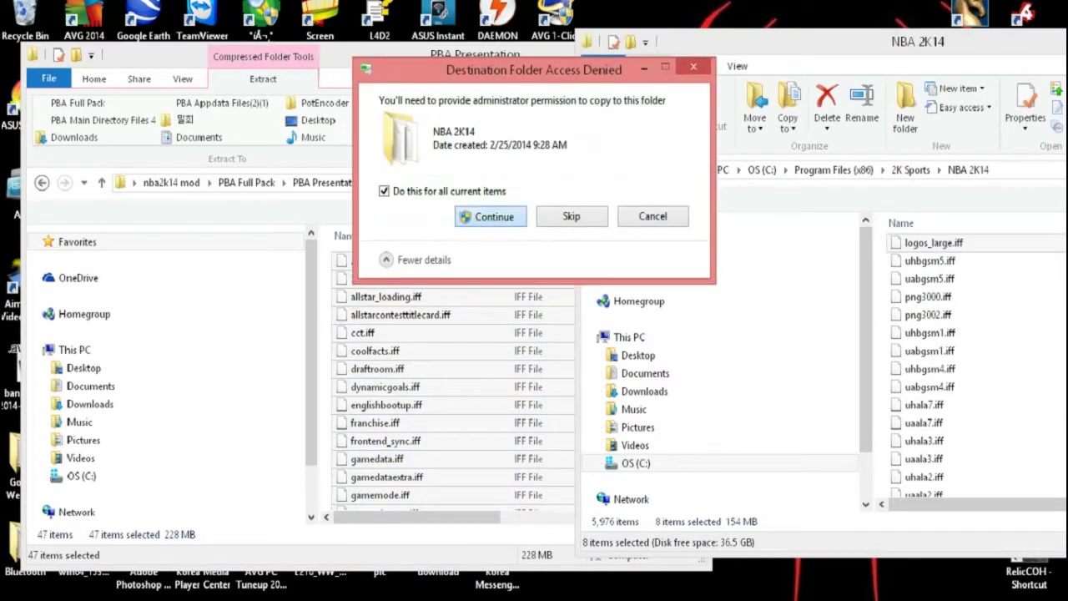
{"action": "left_click", "coordinate": [490, 217]}
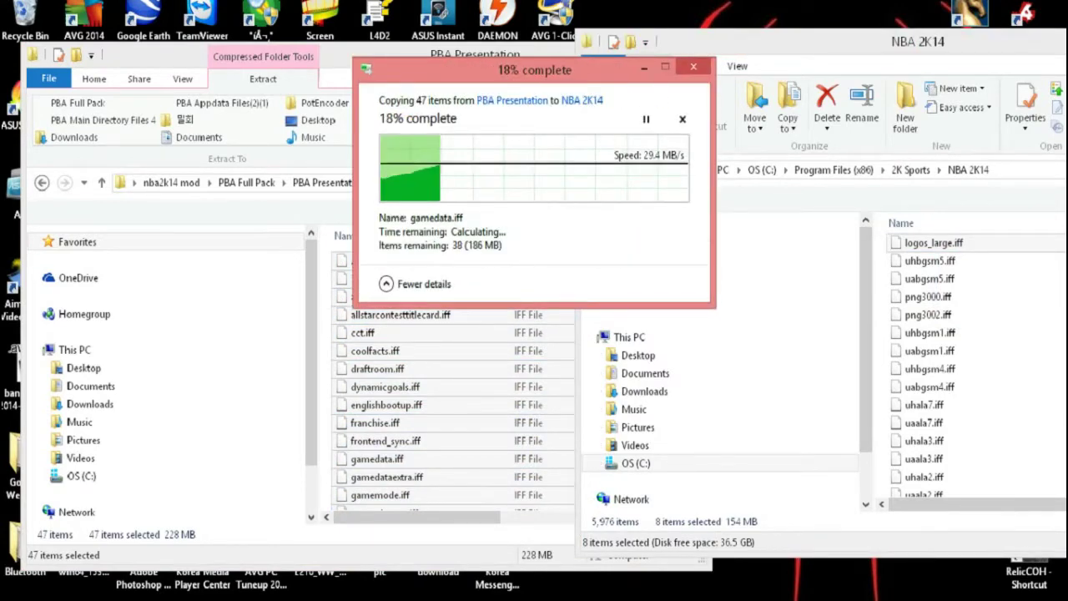
{"action": "key", "text": "alt+Tab"}
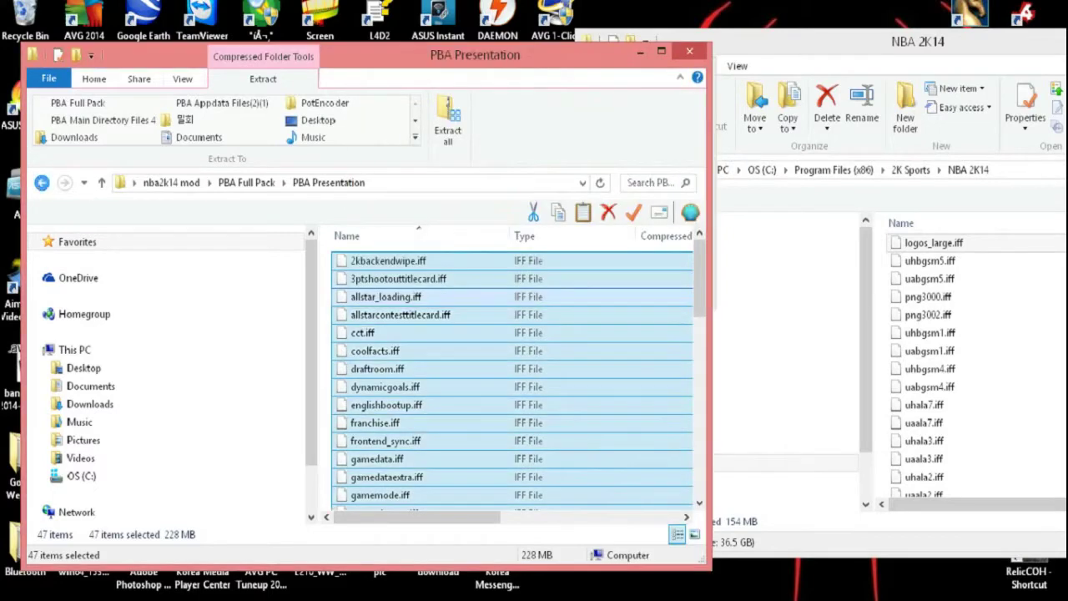
Step: Return to the PBA Full Pack and open its PLDT myDSL Scoreboard folder
{"action": "key", "text": "BackSpace"}
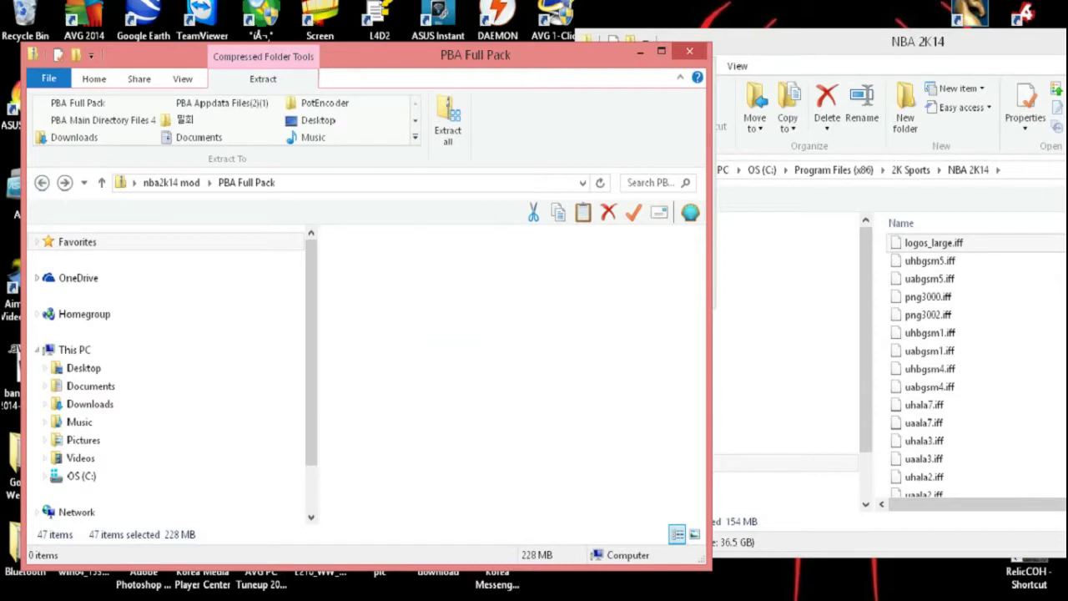
{"action": "key", "text": "Down"}
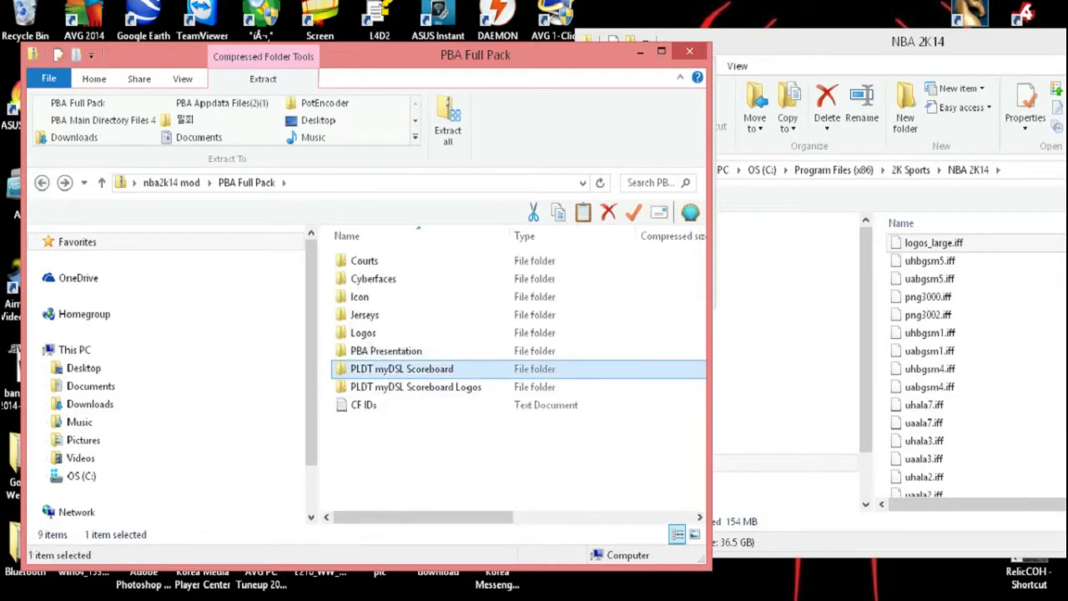
{"action": "key", "text": "Return"}
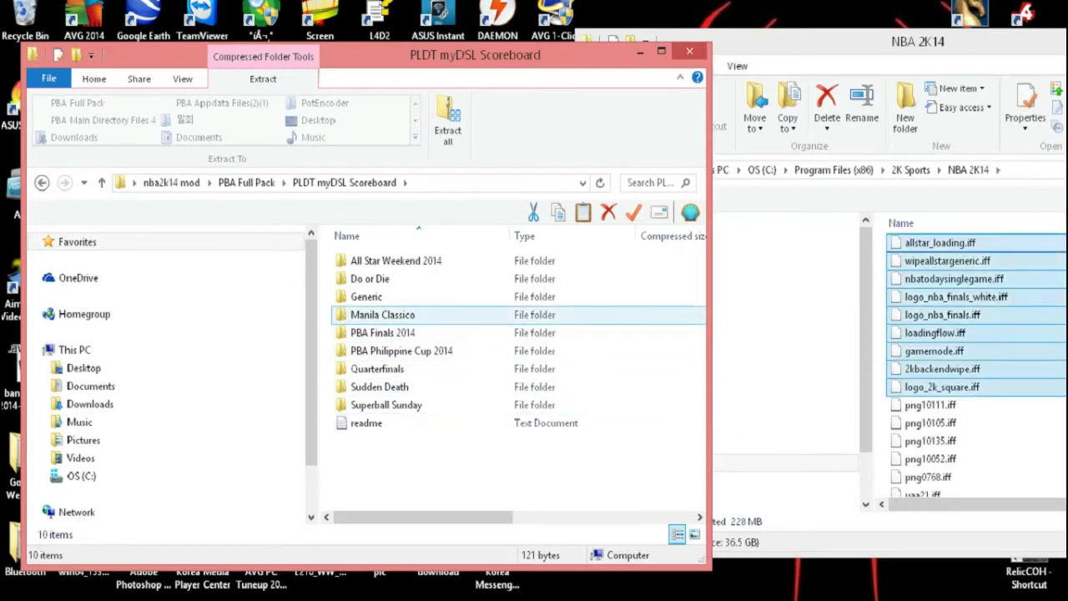
Step: Copy newscorebug.iff from the All Star Weekend 2014 folder into NBA 2K14, replacing the existing file with administrator permission
{"action": "key", "text": "Down"}
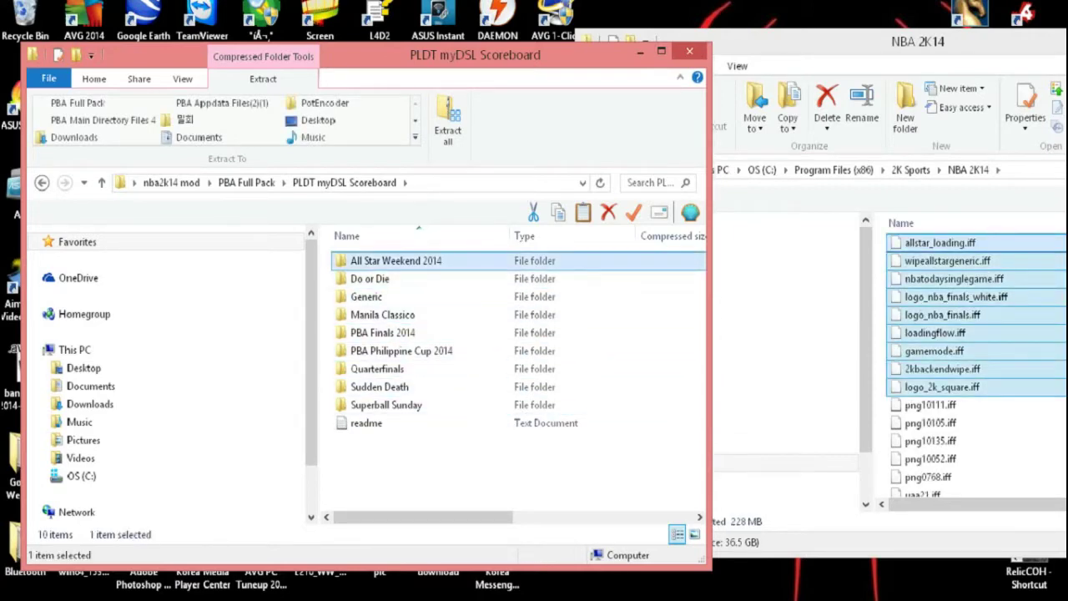
{"action": "key", "text": "Return"}
{"action": "left_click_drag", "start_coordinate": [384, 260], "coordinate": [960, 349]}
{"action": "left_click", "coordinate": [467, 179]}
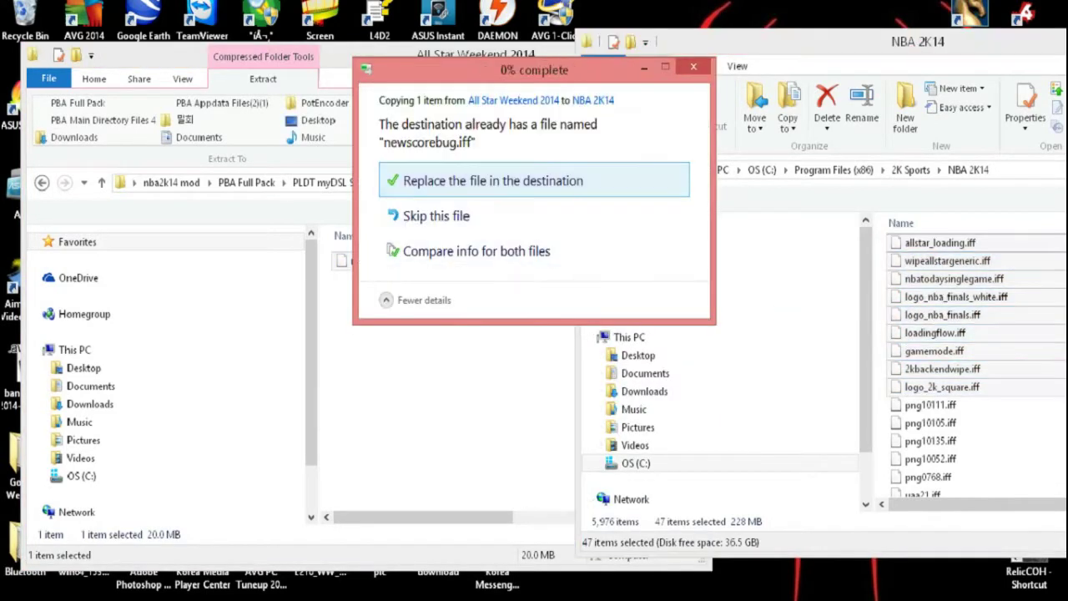
{"action": "left_click", "coordinate": [493, 186]}
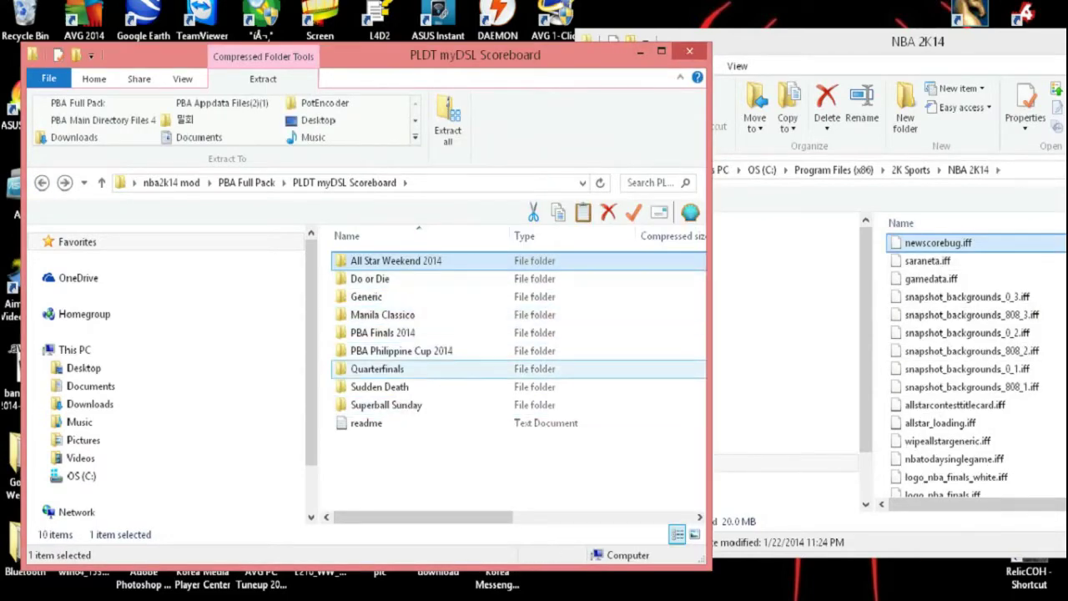
Step: Copy the scoreboard file from PBA Philippine Cup 2014 into NBA 2K14, choosing replacement, and return to the PLDT myDSL Scoreboard folder
{"action": "double_click", "coordinate": [402, 350]}
{"action": "left_click_drag", "start_coordinate": [380, 261], "coordinate": [926, 350]}
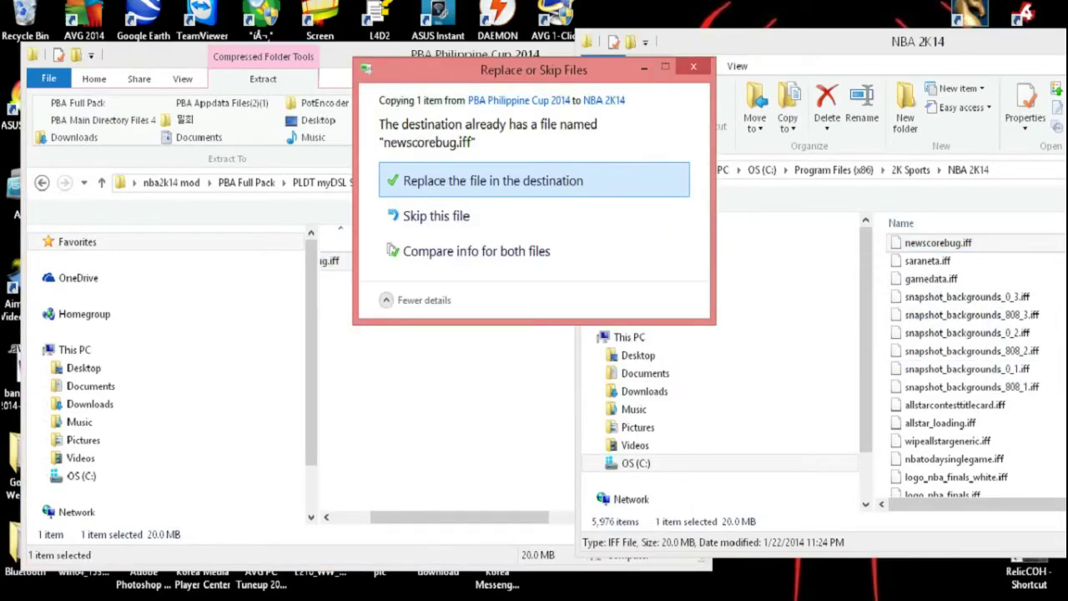
{"action": "left_click", "coordinate": [534, 180]}
{"action": "left_click", "coordinate": [41, 182]}
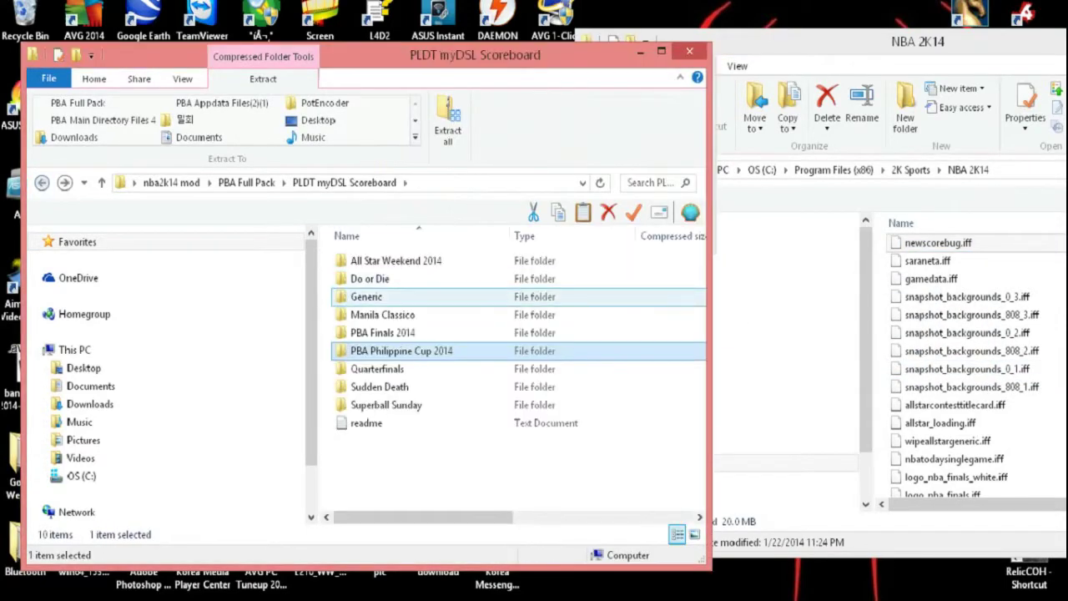
Step: Copy newscorebug.iff from the PBA Finals 2014 folder into NBA 2K14, replacing the existing file with administrator permission
{"action": "double_click", "coordinate": [383, 333]}
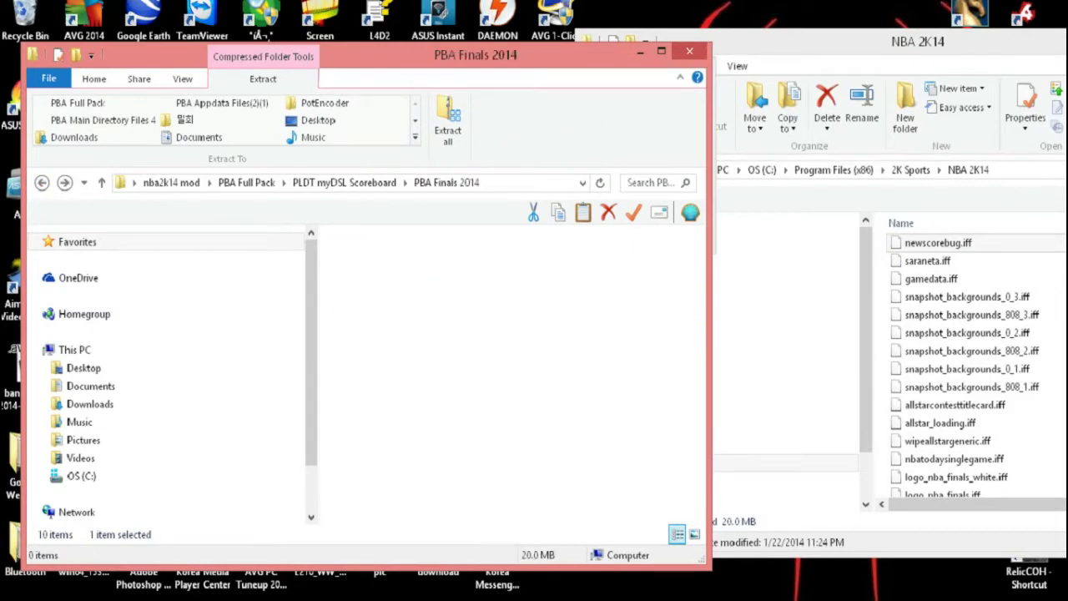
{"action": "left_click_drag", "start_coordinate": [384, 261], "coordinate": [923, 343]}
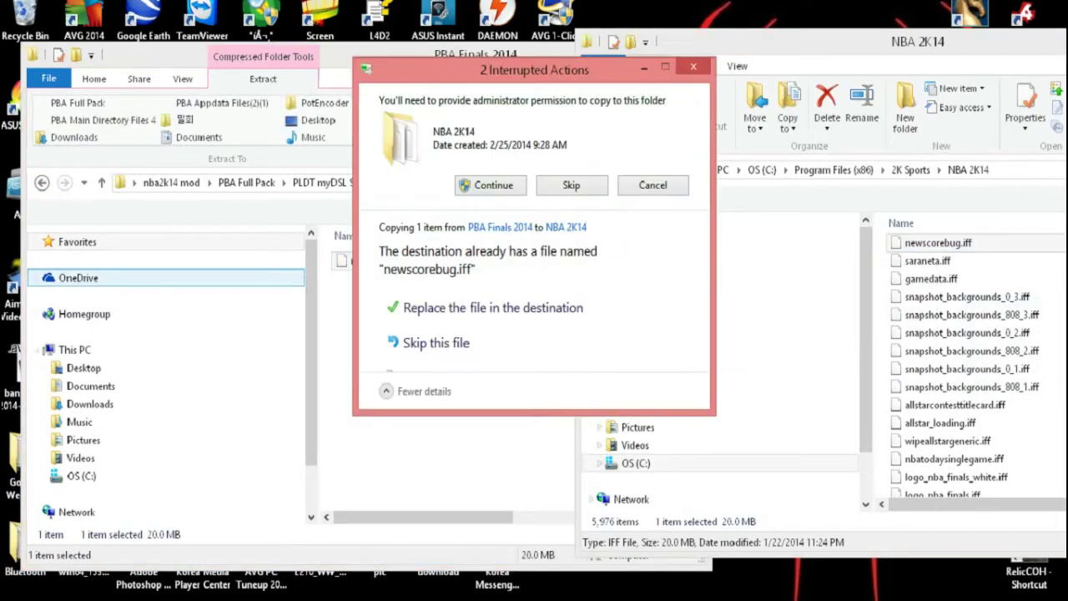
{"action": "left_click", "coordinate": [490, 185]}
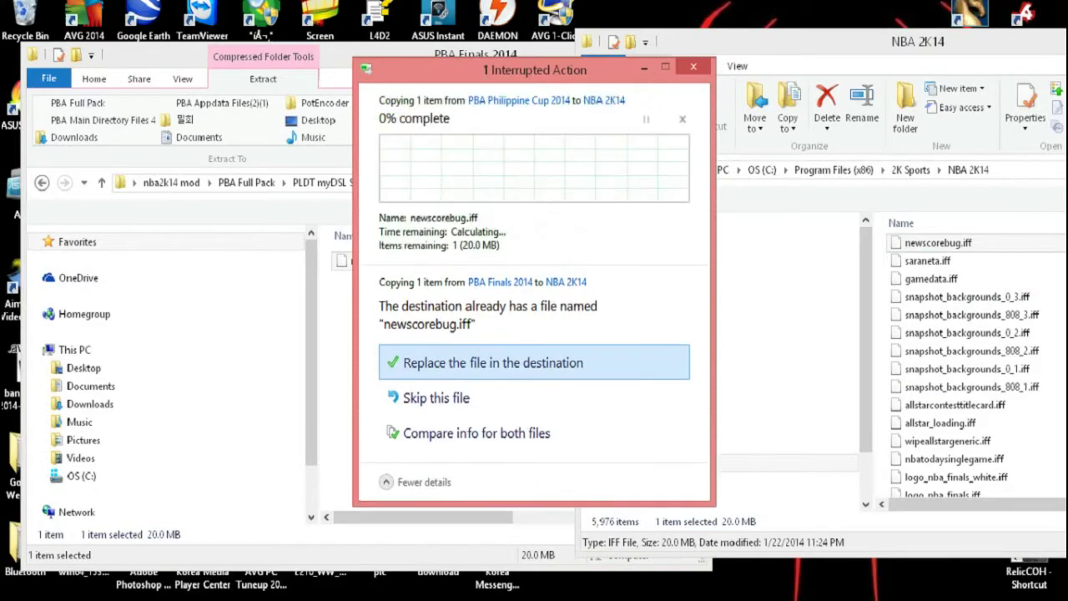
{"action": "left_click", "coordinate": [534, 362]}
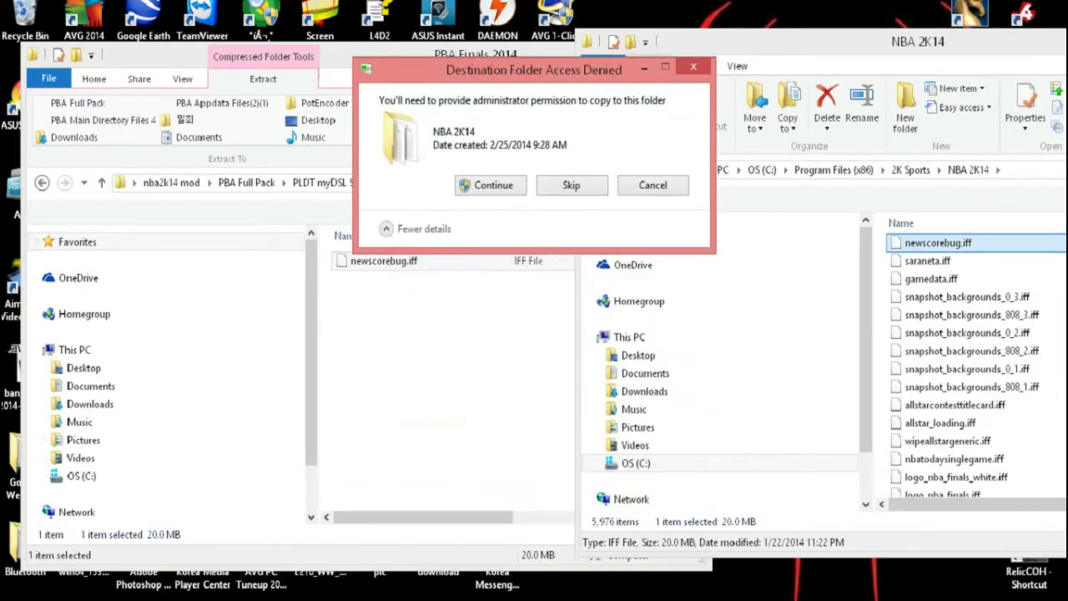
{"action": "left_click", "coordinate": [491, 185]}
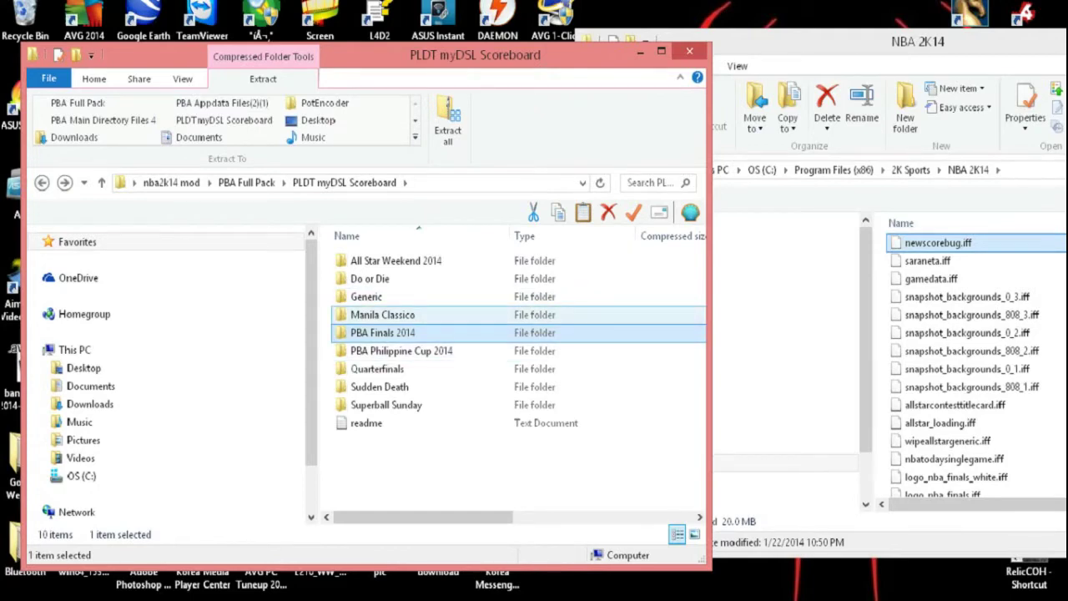
Step: Copy newscorebug.iff from Manila Classico into NBA 2K14, replacing the existing file with administrator permission, and return to the PLDT myDSL Scoreboard folder
{"action": "double_click", "coordinate": [382, 314]}
{"action": "left_click_drag", "start_coordinate": [384, 261], "coordinate": [924, 337]}
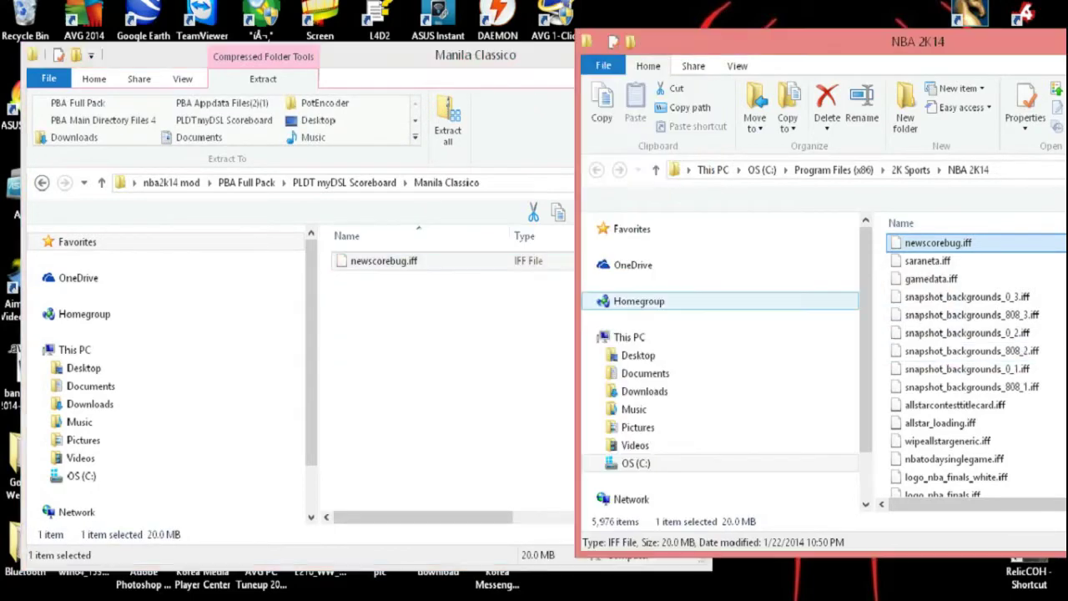
{"action": "key", "text": "ctrl+v"}
{"action": "left_click", "coordinate": [500, 179]}
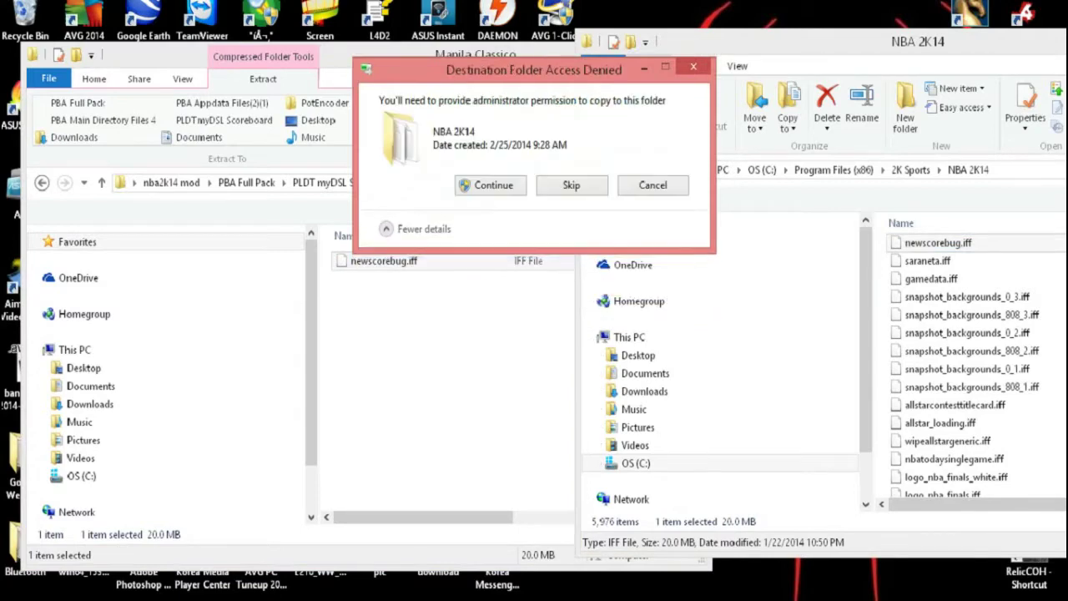
{"action": "left_click", "coordinate": [491, 185]}
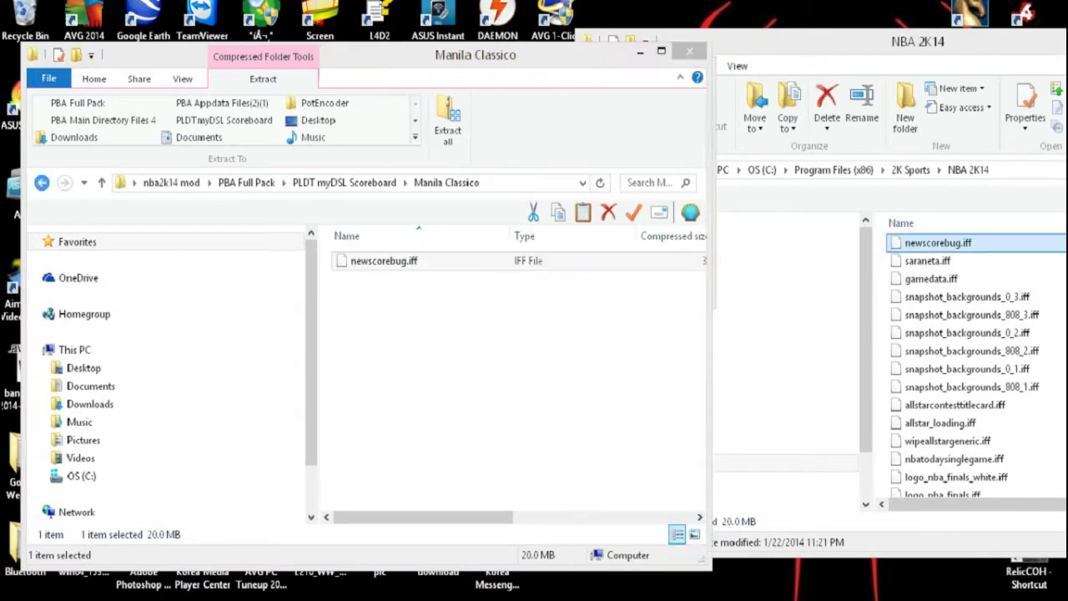
{"action": "left_click", "coordinate": [42, 182]}
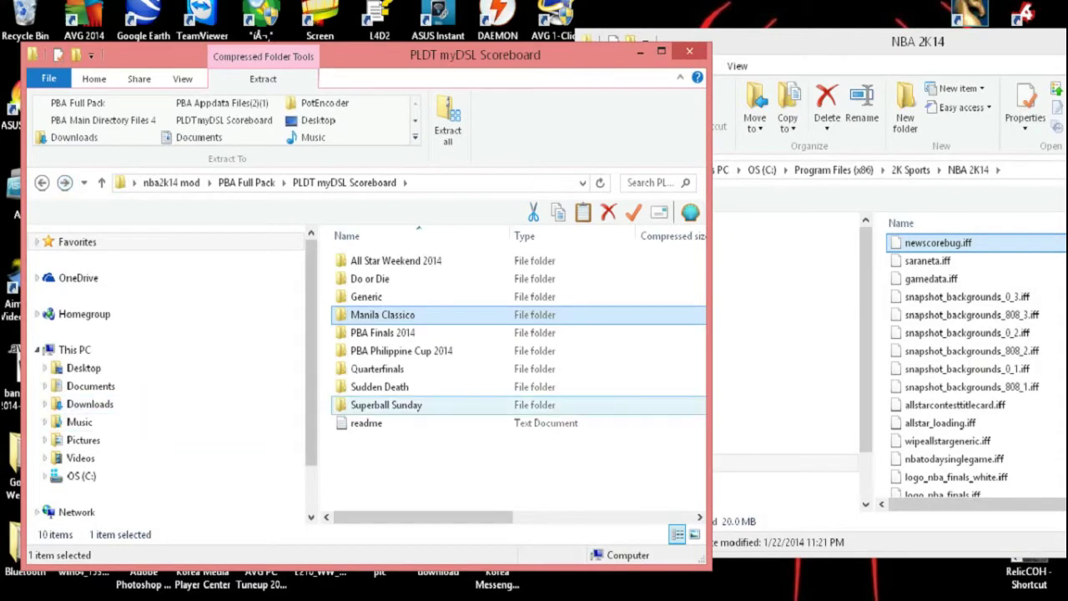
Step: Copy the Superball Sunday newscorebug.iff into NBA 2K14, choosing replacement, and return to the PLDT myDSL Scoreboard folder
{"action": "double_click", "coordinate": [385, 404]}
{"action": "left_click_drag", "start_coordinate": [386, 260], "coordinate": [951, 351]}
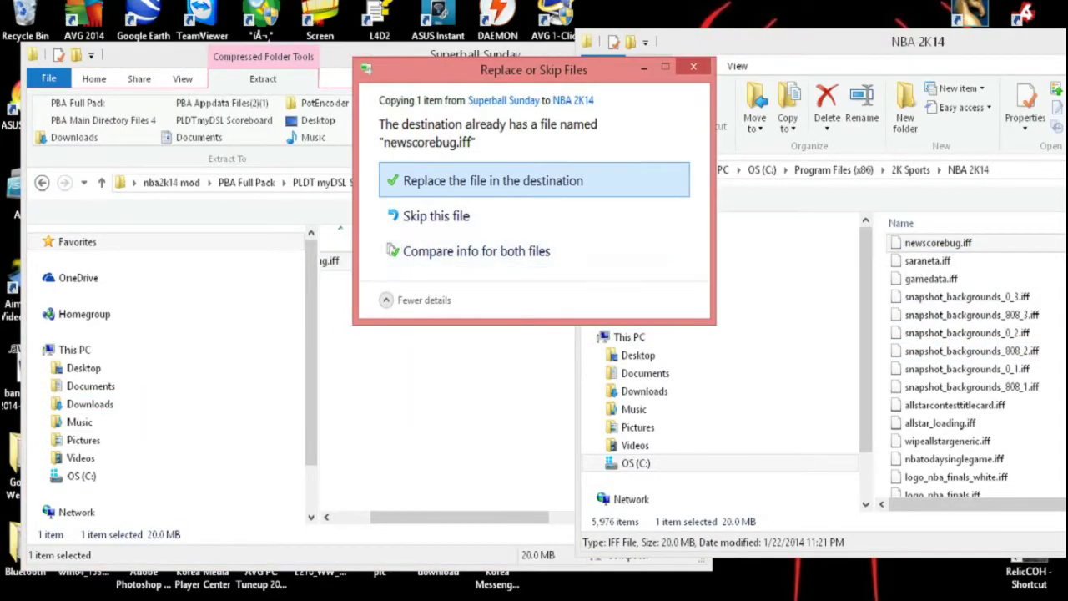
{"action": "left_click", "coordinate": [501, 181]}
{"action": "left_click", "coordinate": [42, 182]}
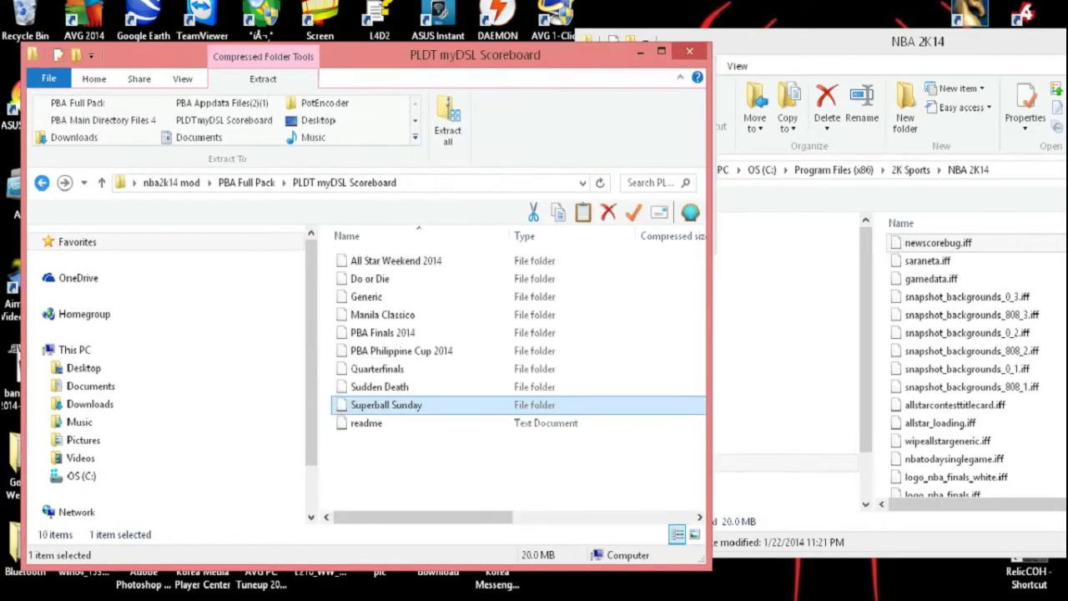
Step: Copy newscorebug.iff from Sudden Death into NBA 2K14, granting administrator permission for the pending replacements, and return to the scoreboard folder
{"action": "double_click", "coordinate": [380, 387]}
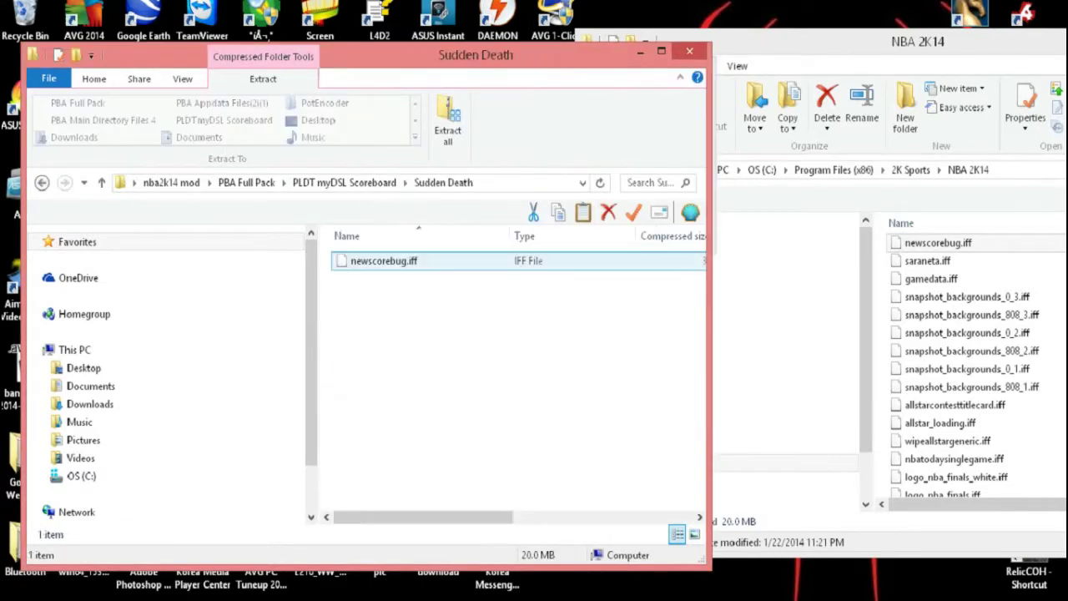
{"action": "left_click_drag", "start_coordinate": [434, 266], "coordinate": [767, 373]}
{"action": "left_click_drag", "start_coordinate": [701, 255], "coordinate": [701, 255]}
{"action": "left_click_drag", "start_coordinate": [634, 261], "coordinate": [967, 355]}
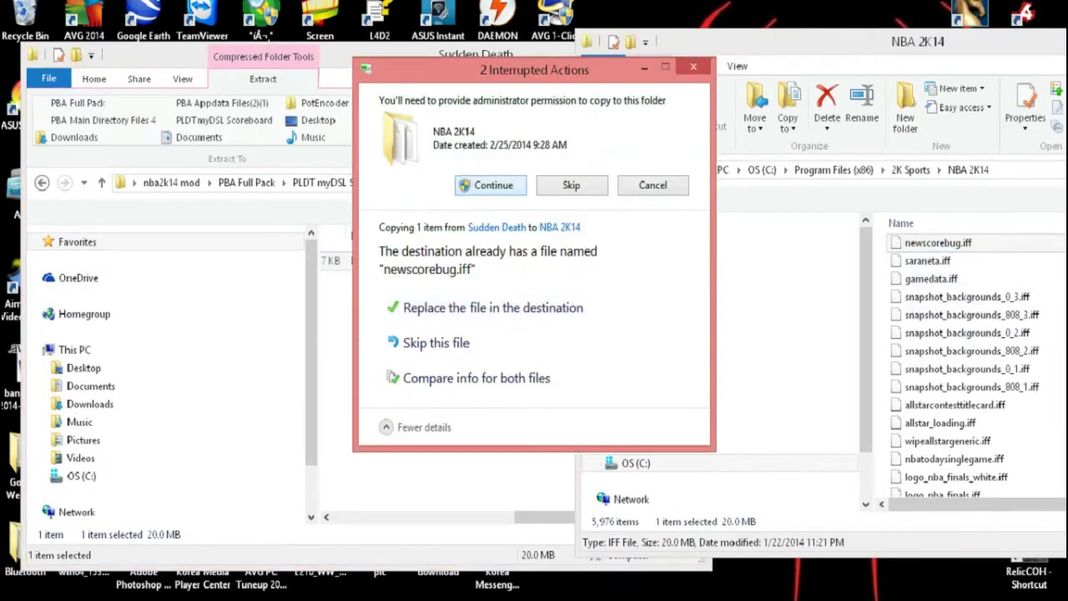
{"action": "left_click", "coordinate": [491, 185]}
{"action": "left_click", "coordinate": [534, 362]}
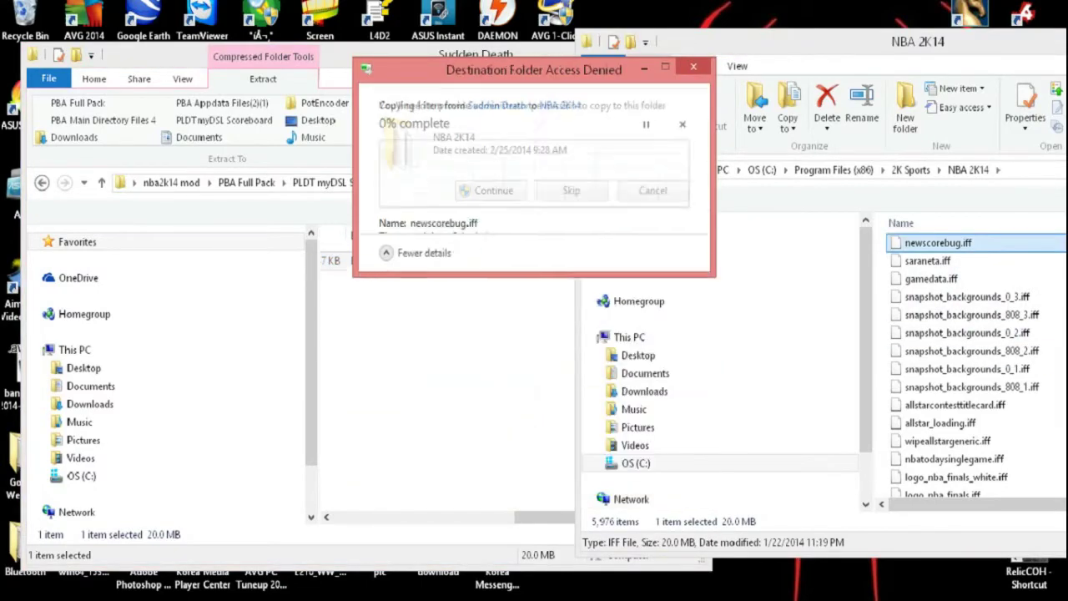
{"action": "left_click", "coordinate": [491, 185]}
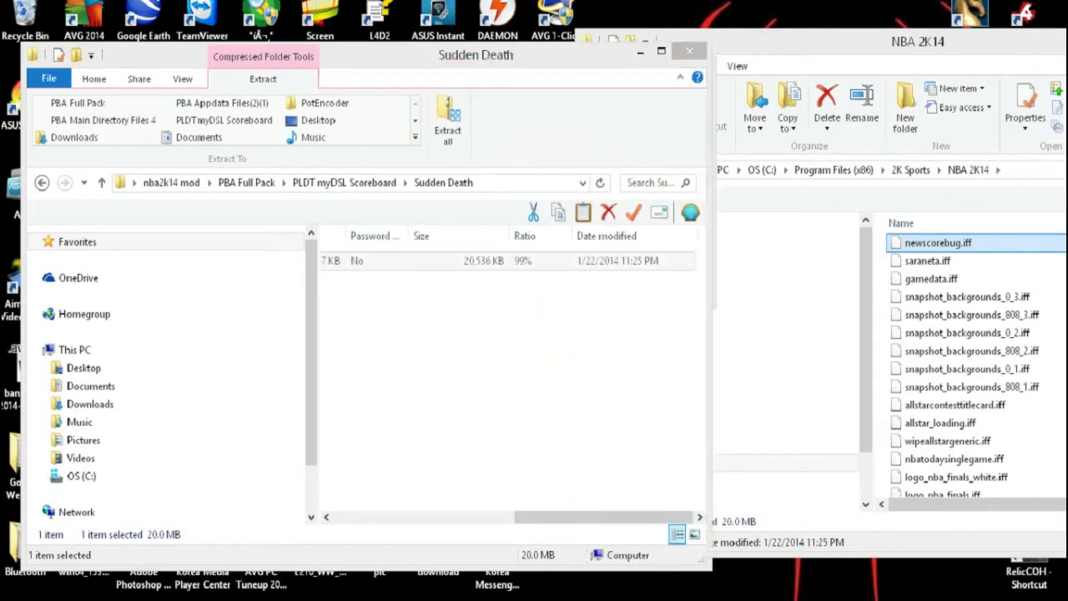
{"action": "left_click", "coordinate": [41, 183]}
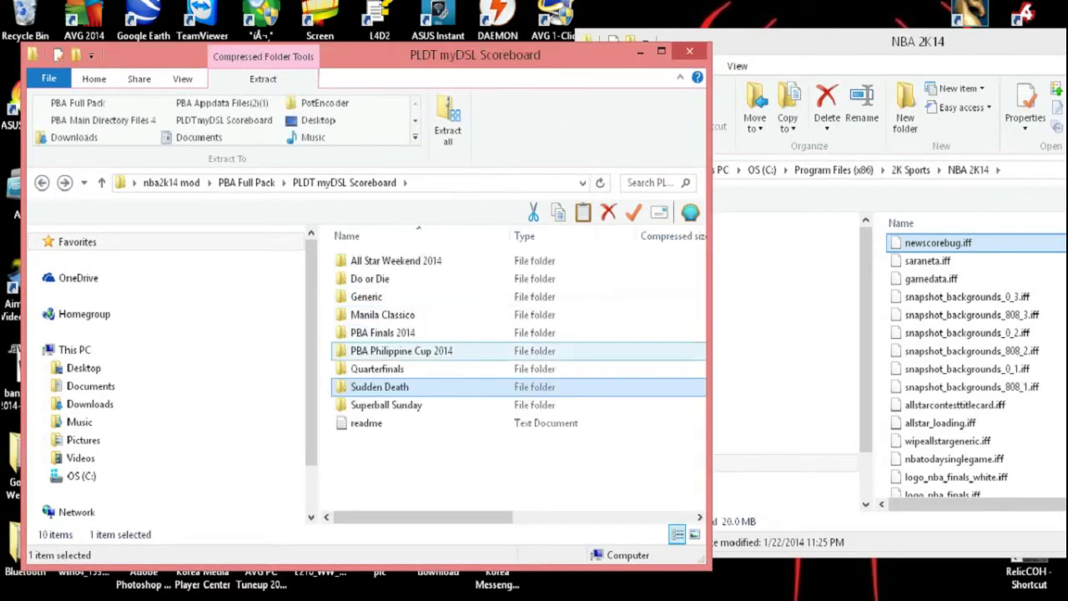
Step: Copy newscorebug.iff from the Quarterfinals folder into NBA 2K14, replacing the existing file with administrator permission, and return to the scoreboard folder
{"action": "double_click", "coordinate": [382, 370]}
{"action": "left_click_drag", "start_coordinate": [384, 261], "coordinate": [934, 332]}
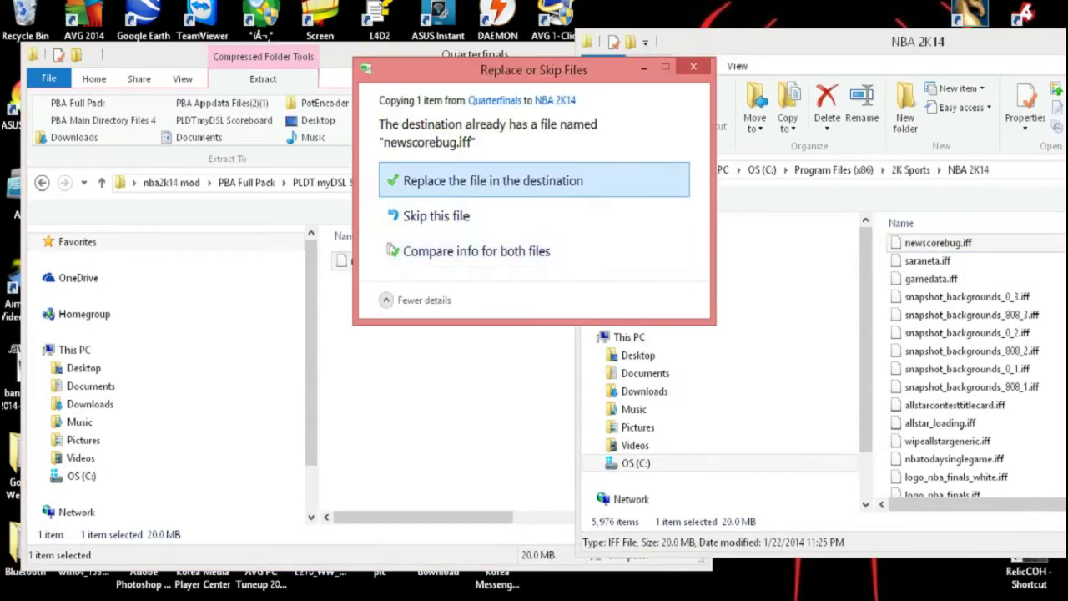
{"action": "left_click", "coordinate": [517, 179]}
{"action": "key", "text": "Return"}
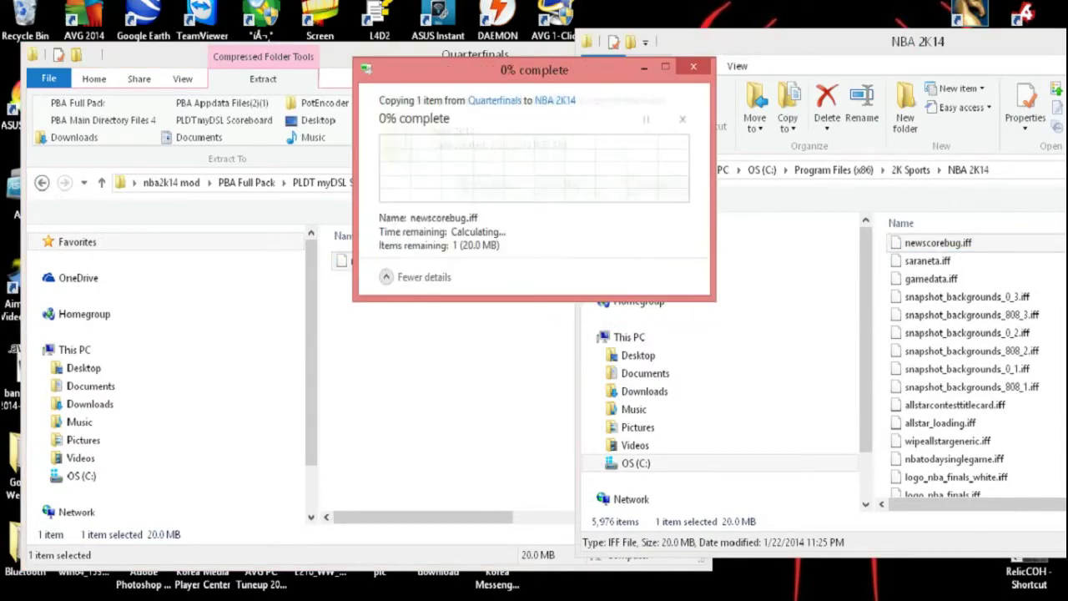
{"action": "left_click", "coordinate": [42, 182]}
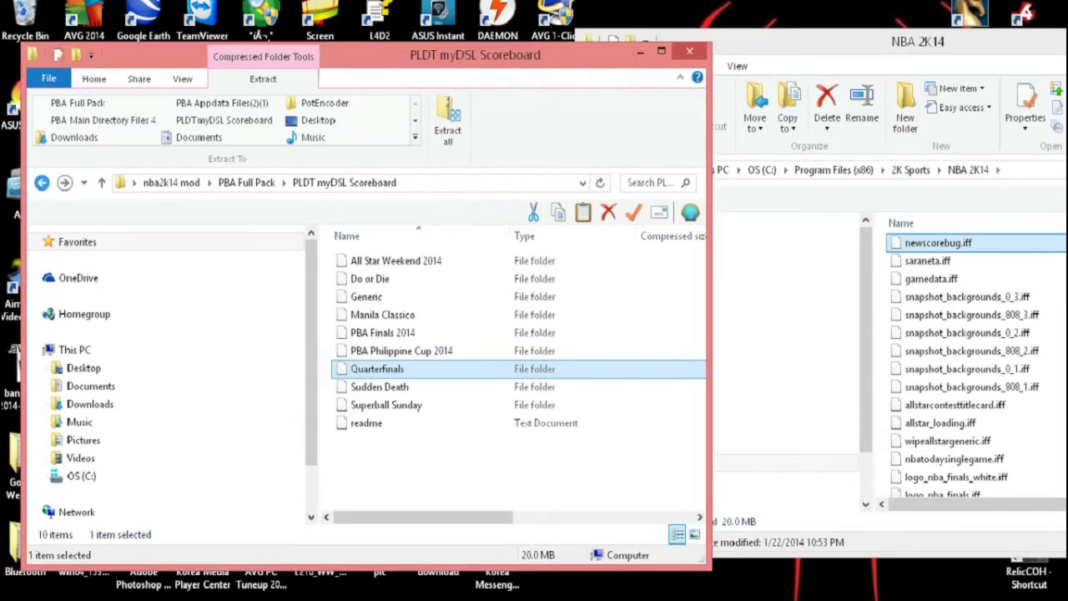
Step: Copy all logo files from PLDT myDSL Scoreboard Logos into NBA 2K14, replacing existing ones with administrator permission, and return to PBA Full Pack
{"action": "left_click", "coordinate": [42, 182]}
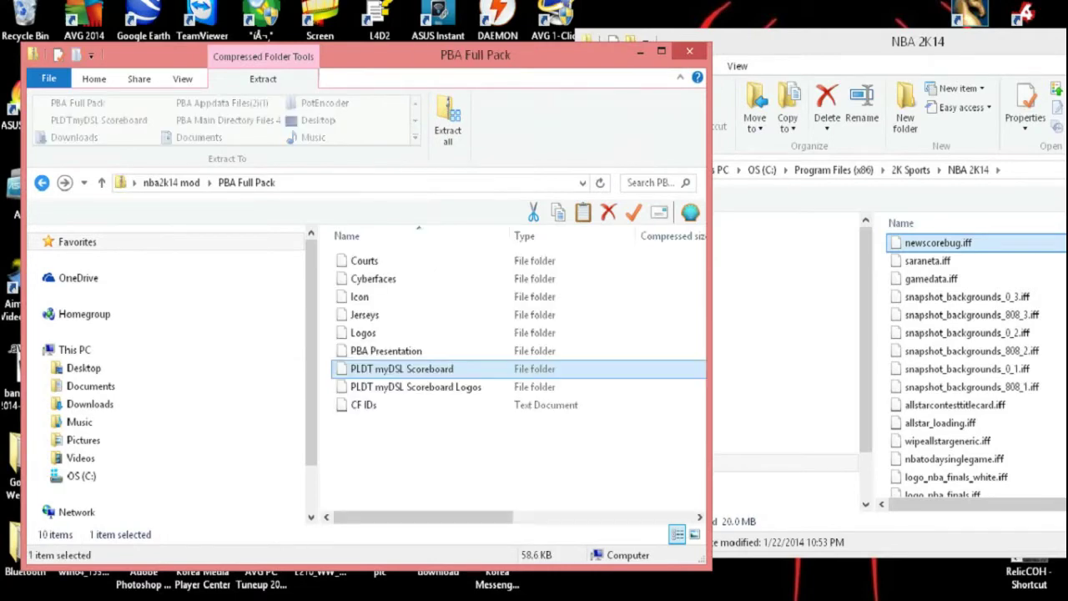
{"action": "left_click", "coordinate": [416, 387]}
{"action": "double_click", "coordinate": [416, 387]}
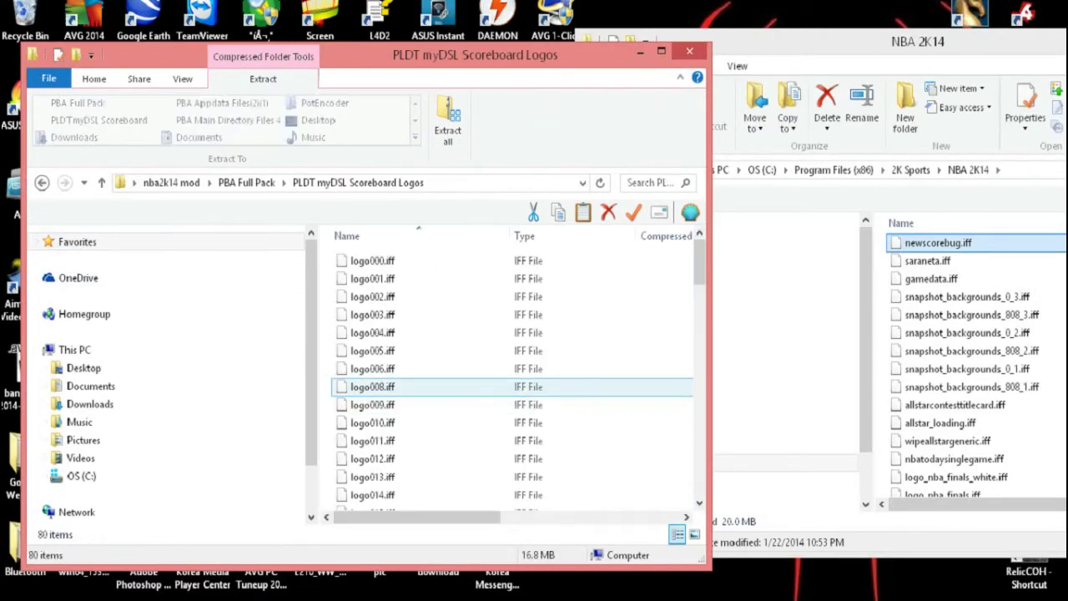
{"action": "key", "text": "ctrl+a"}
{"action": "left_click_drag", "start_coordinate": [415, 386], "coordinate": [973, 400]}
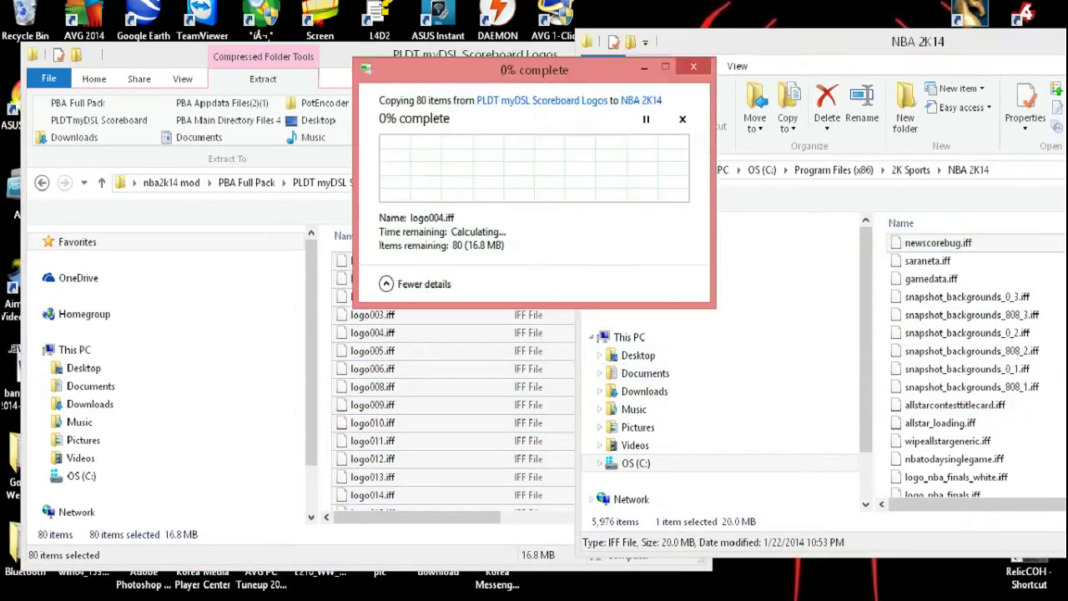
{"action": "left_click", "coordinate": [542, 163]}
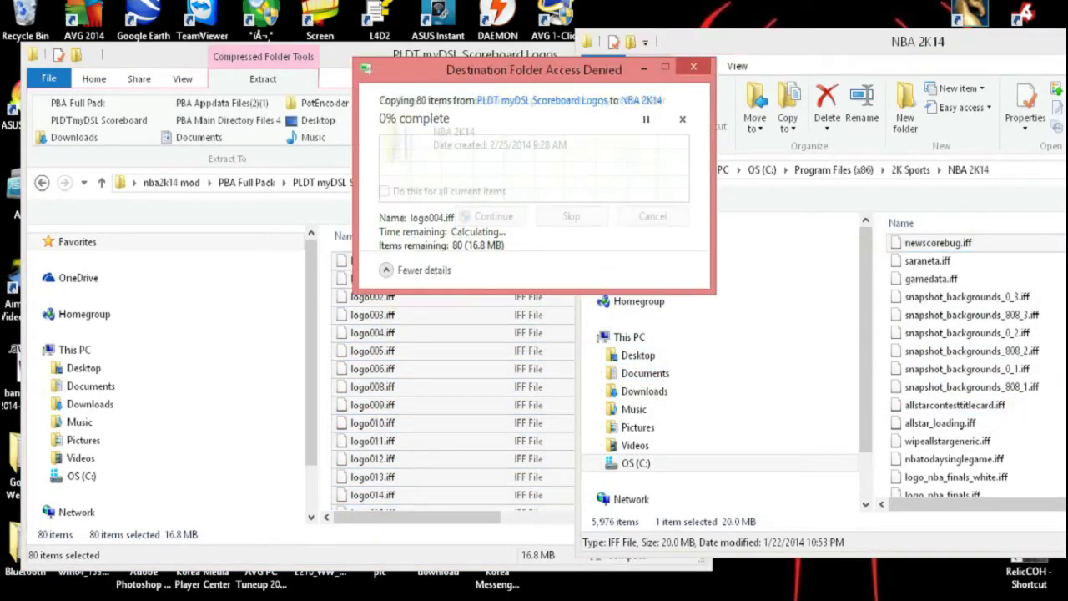
{"action": "key", "text": "Return"}
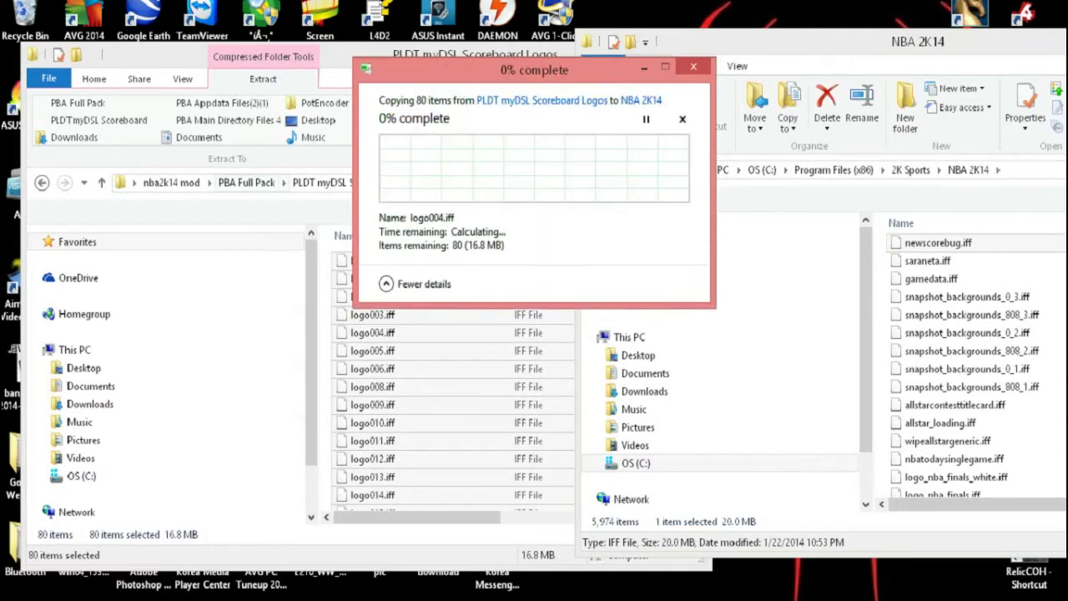
{"action": "left_click", "coordinate": [42, 183]}
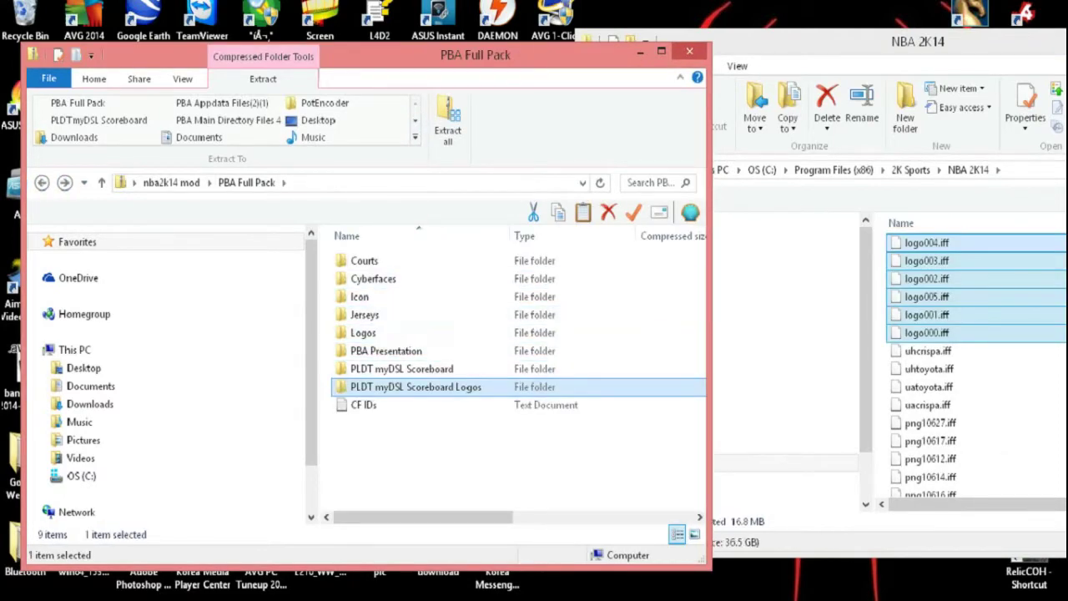
Step: Return to the nba2k14 mod folder and open the Settings folder inside PBA Appdata Files(2)
{"action": "left_click", "coordinate": [41, 182]}
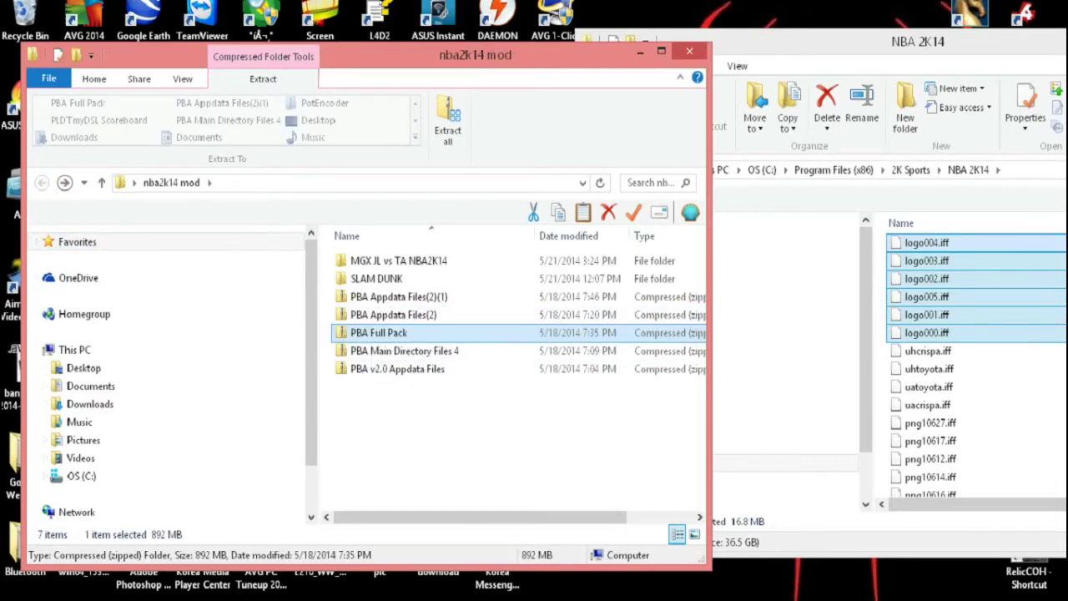
{"action": "left_click", "coordinate": [401, 419]}
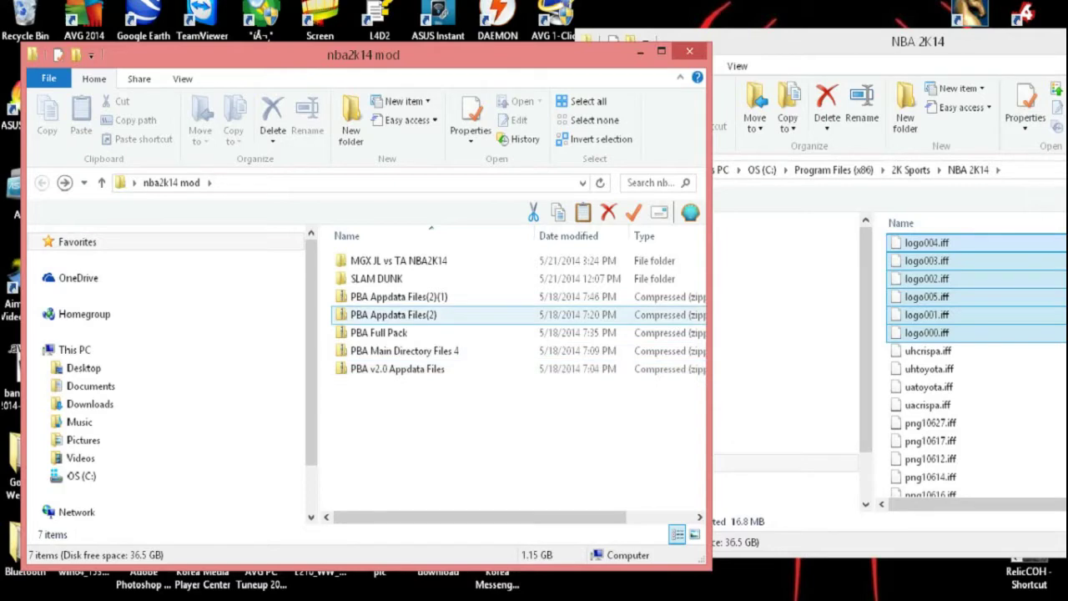
{"action": "double_click", "coordinate": [392, 314]}
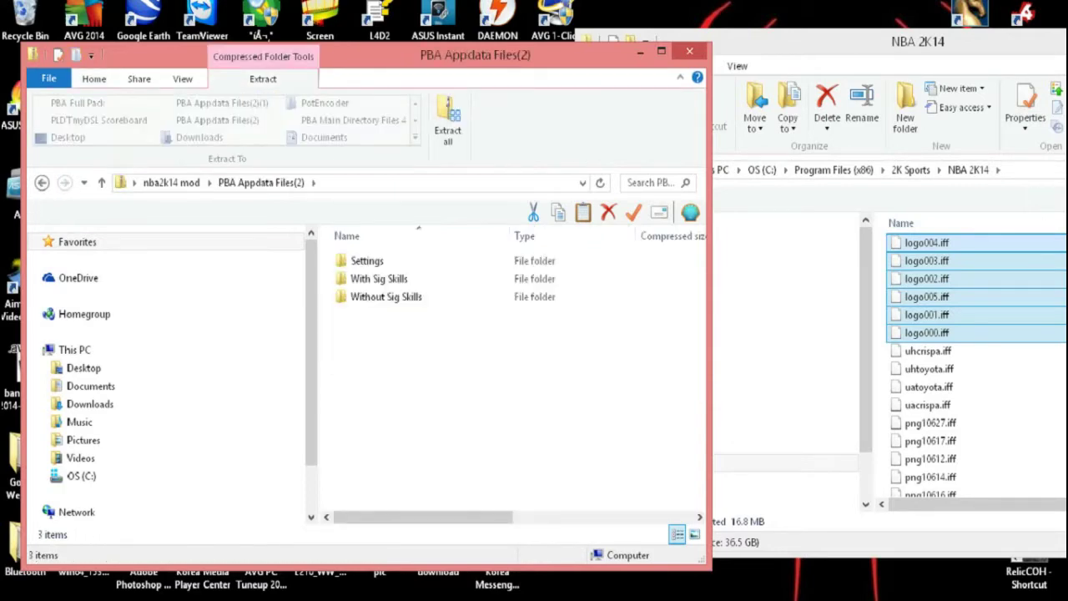
{"action": "double_click", "coordinate": [367, 260]}
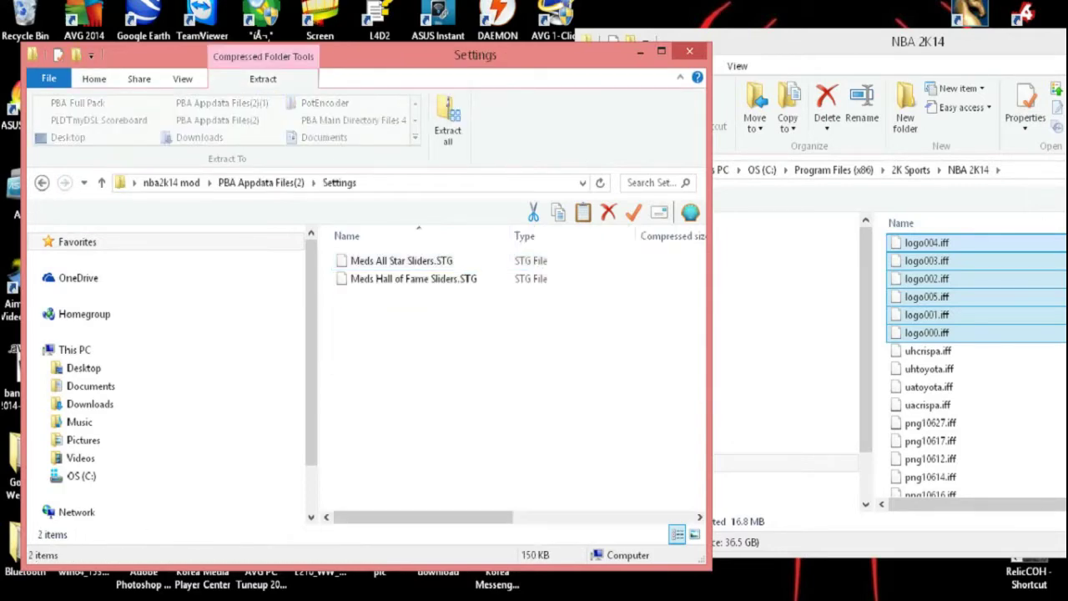
Step: Run %appdata% and open the 2K Sports > NBA 2K14 > Saves folder
{"action": "key", "text": "super"}
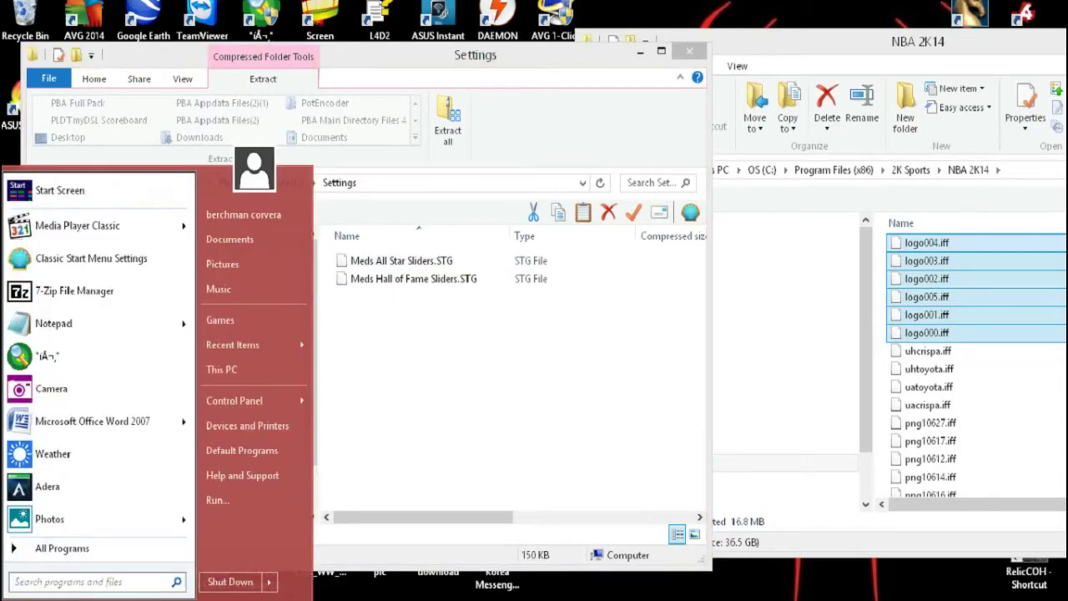
{"action": "left_click", "coordinate": [218, 501]}
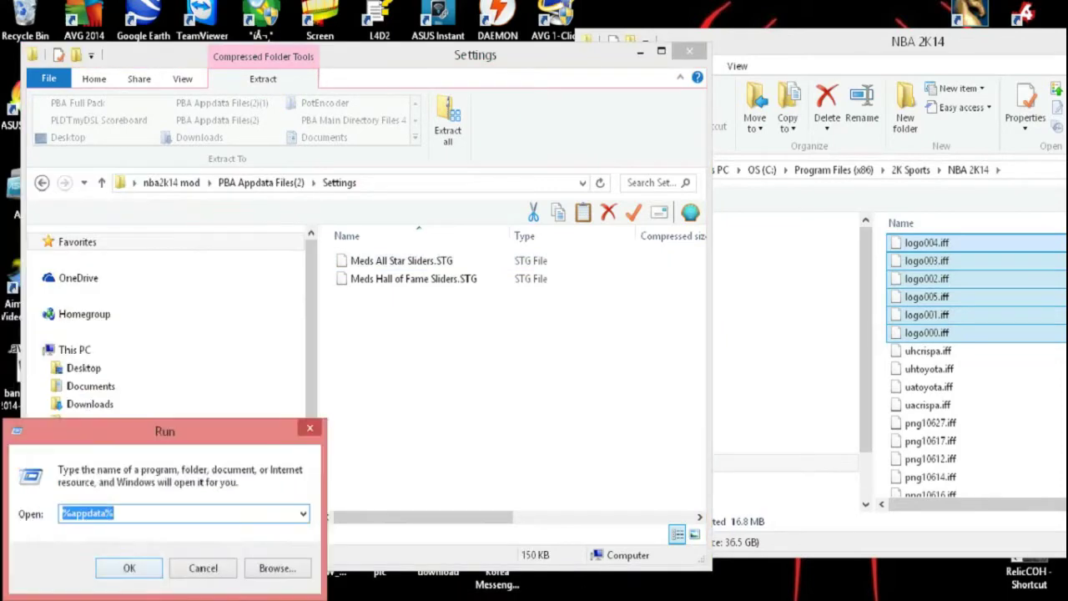
{"action": "key", "text": "Return"}
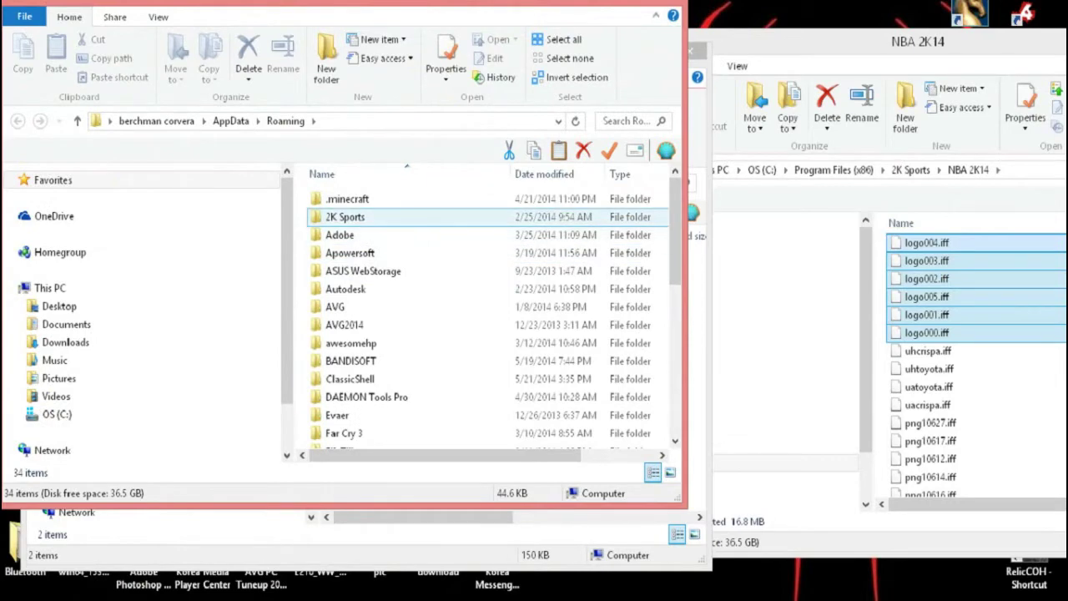
{"action": "double_click", "coordinate": [345, 216]}
{"action": "double_click", "coordinate": [342, 199]}
{"action": "double_click", "coordinate": [337, 235]}
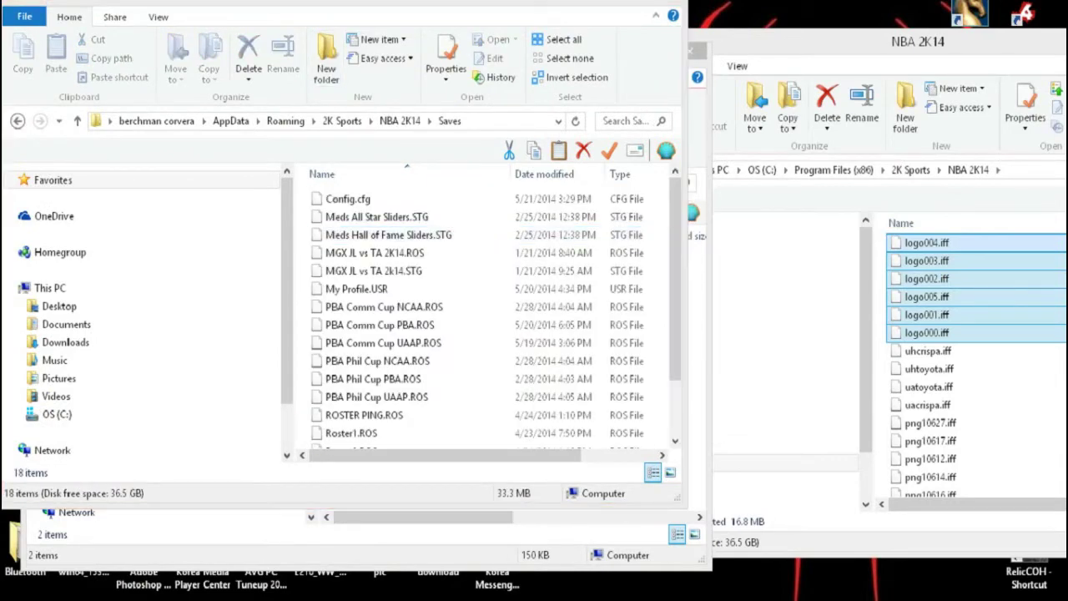
Step: Move the Saves window beside the Settings window and bring the Settings window to the front
{"action": "left_click", "coordinate": [142, 180]}
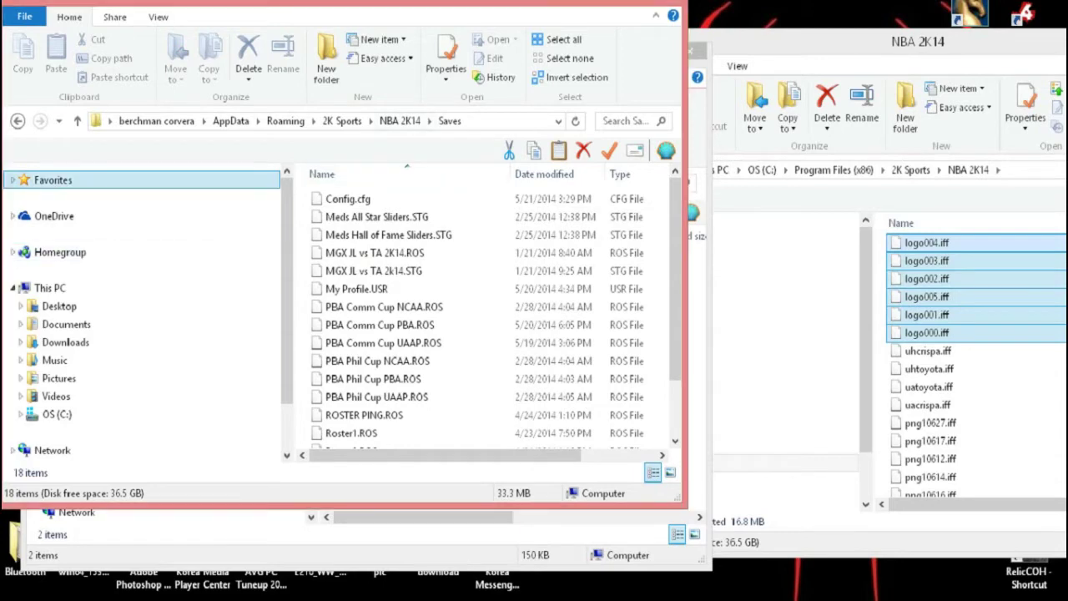
{"action": "left_click_drag", "start_coordinate": [339, 3], "coordinate": [720, 75]}
{"action": "left_click", "coordinate": [453, 365]}
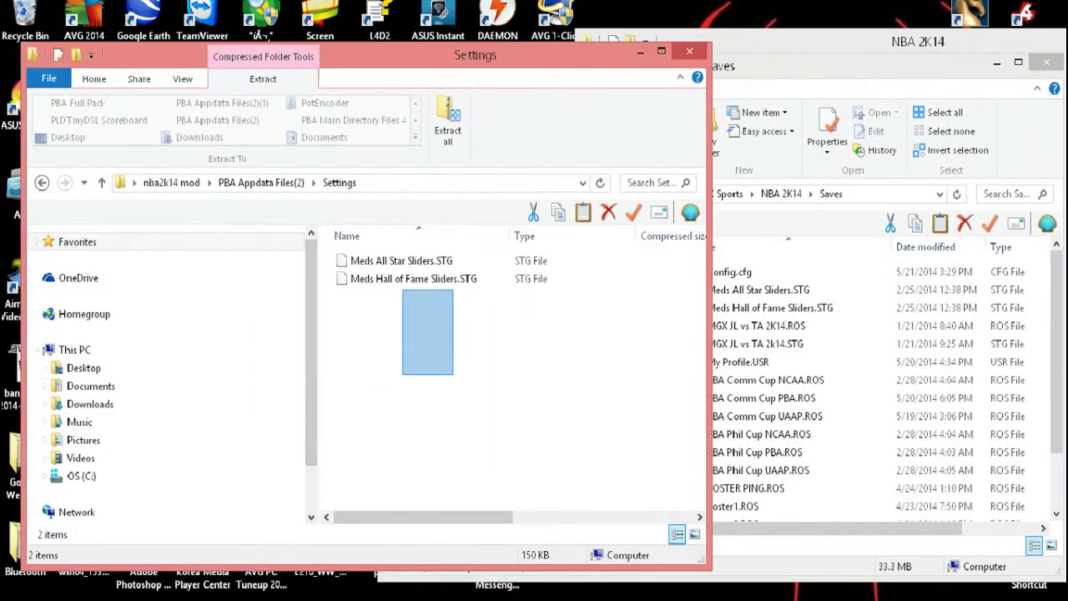
Step: Copy both Meds slider files from Settings into the Saves folder, replacing the existing ones
{"action": "left_click_drag", "start_coordinate": [453, 371], "coordinate": [390, 260]}
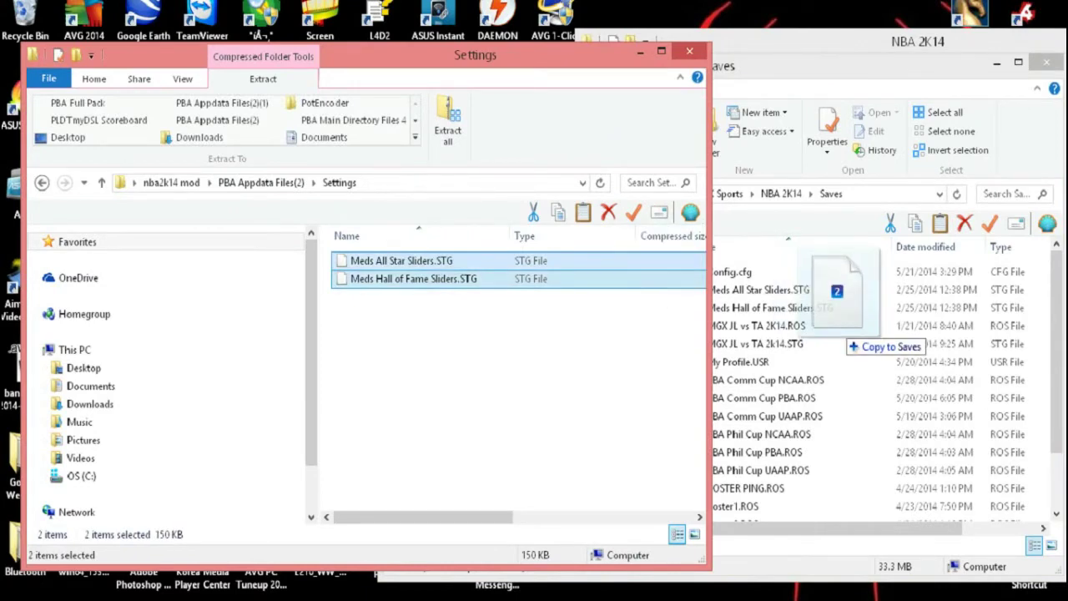
{"action": "left_click_drag", "start_coordinate": [847, 338], "coordinate": [847, 338]}
{"action": "left_click", "coordinate": [496, 163]}
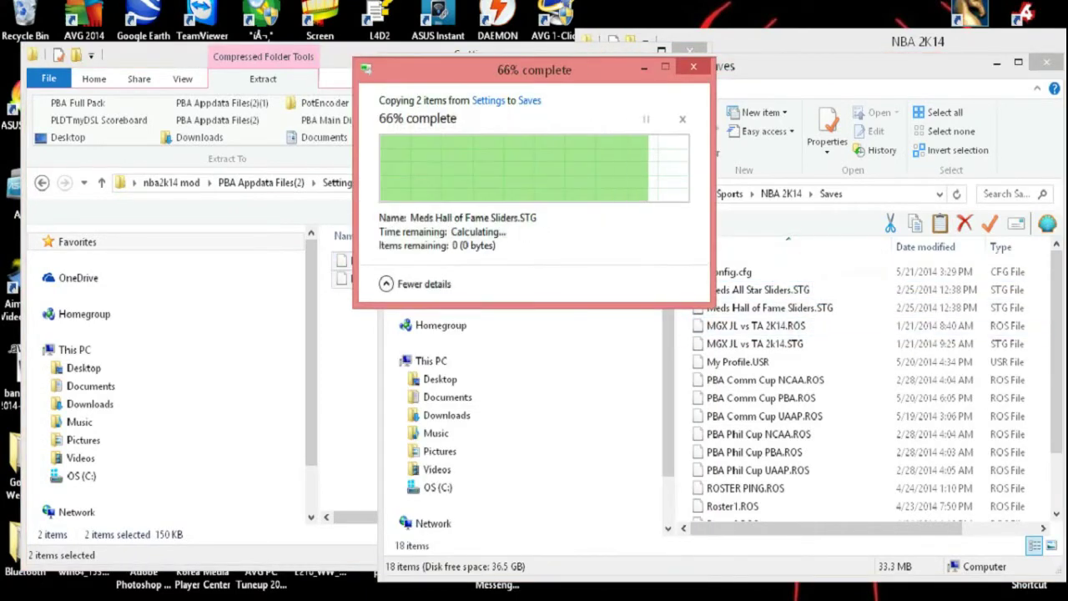
Step: Copy all roster files from the With Sig Skills folder of PBA Appdata Files(2) into Saves, replacing the existing ones
{"action": "left_click", "coordinate": [42, 183]}
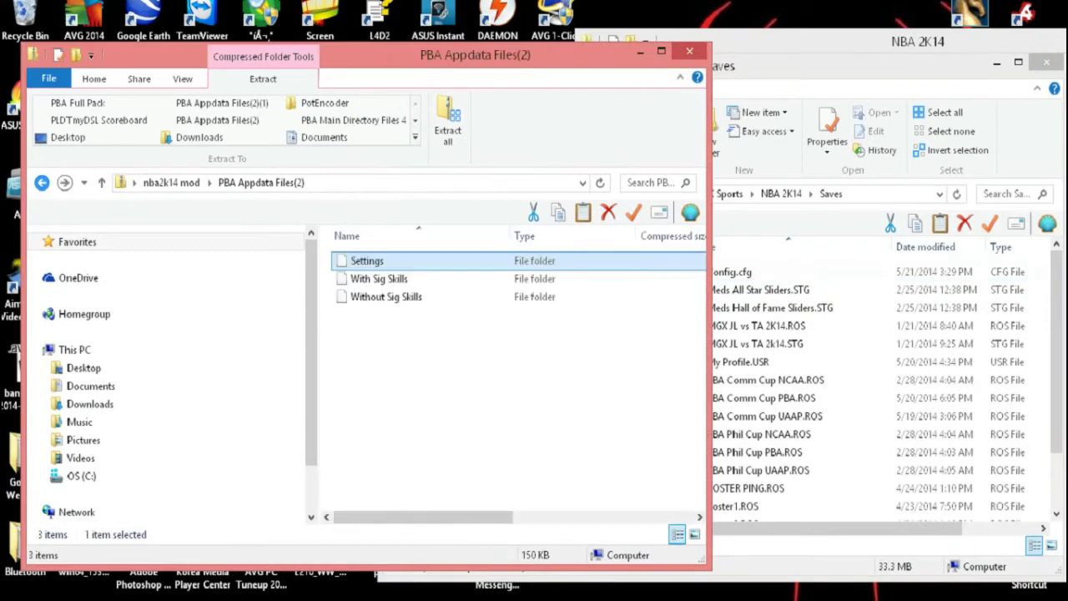
{"action": "key", "text": "Down"}
{"action": "key", "text": "Return"}
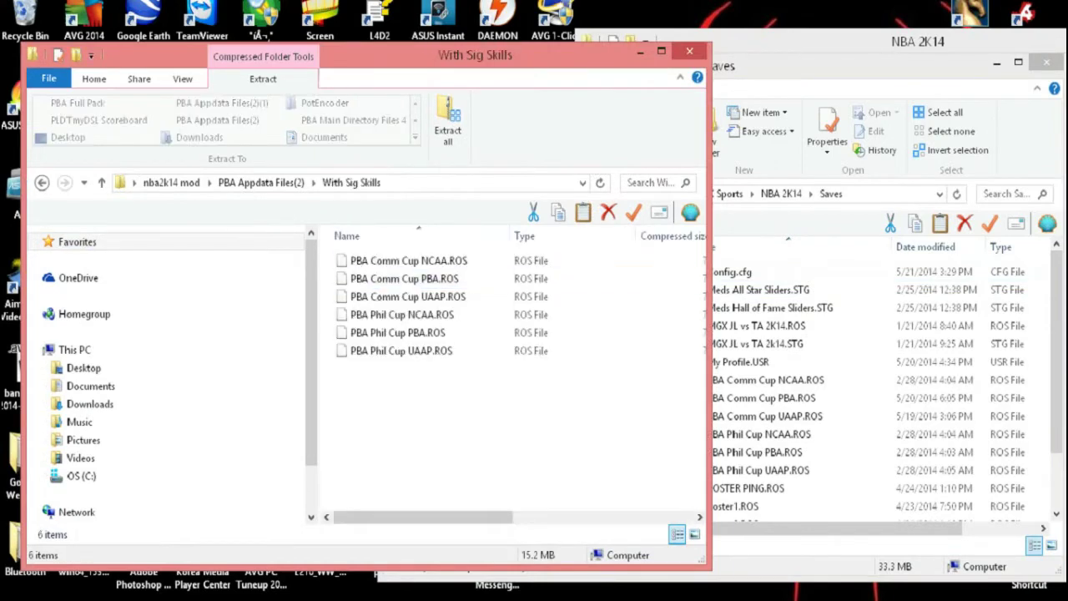
{"action": "key", "text": "ctrl+a"}
{"action": "key", "text": "ctrl+c"}
{"action": "key", "text": "alt+Tab"}
{"action": "key", "text": "ctrl+v"}
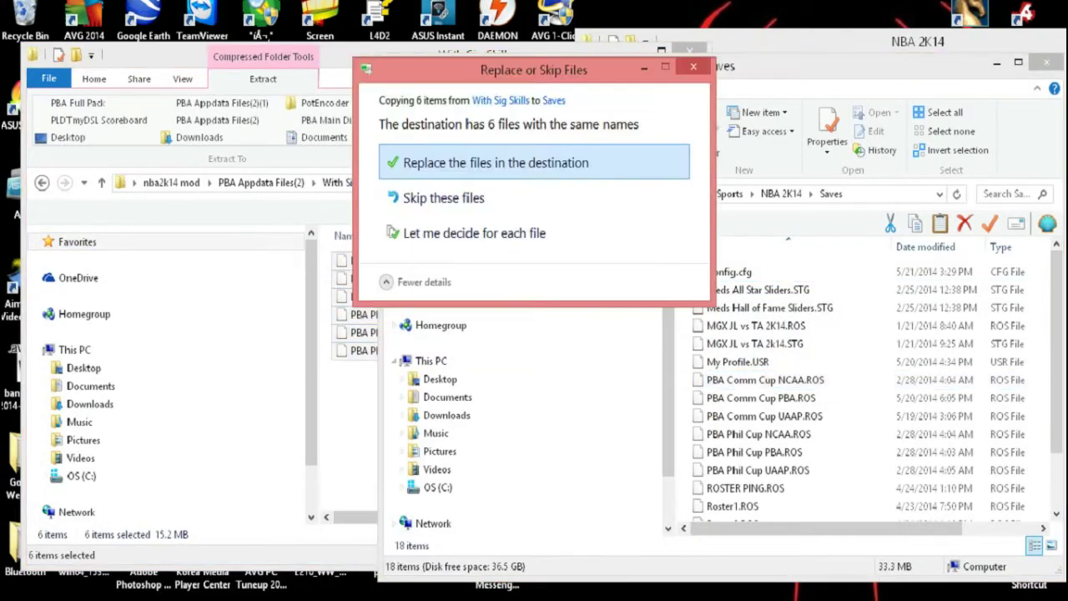
{"action": "key", "text": "Return"}
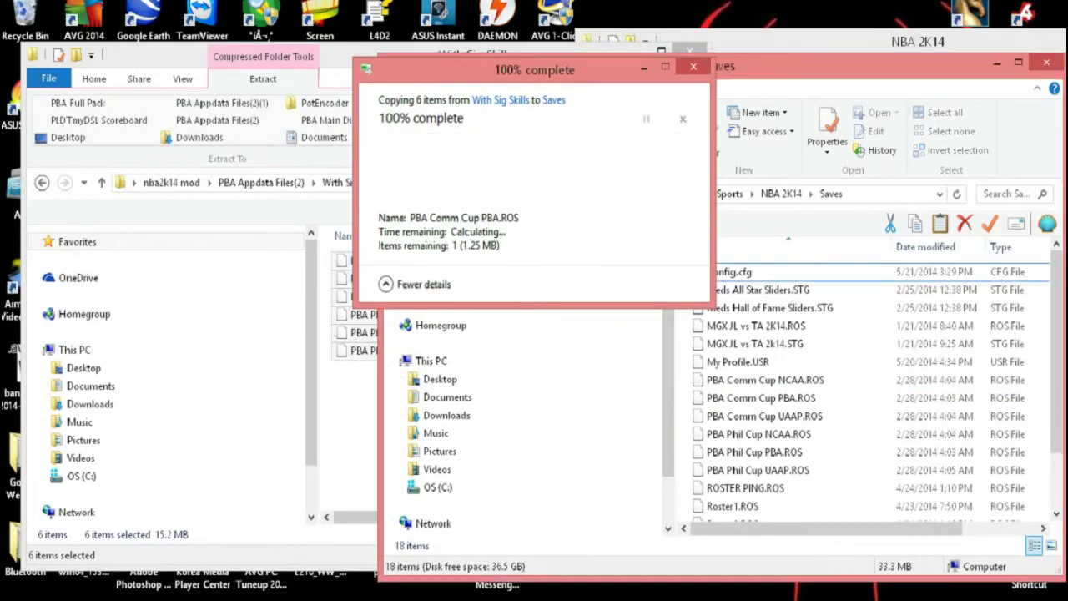
Step: Copy all roster files from the Without Sig Skills folder into Saves, replacing the files with the same names
{"action": "key", "text": "alt+Tab"}
{"action": "key", "text": "BackSpace"}
{"action": "key", "text": "Down"}
{"action": "key", "text": "Return"}
{"action": "key", "text": "ctrl+a"}
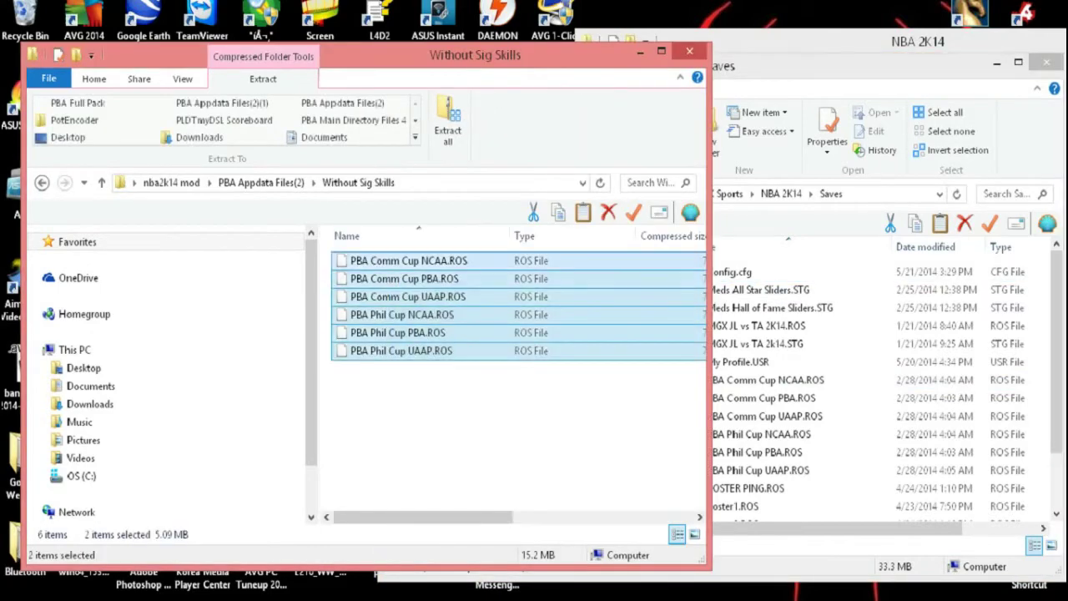
{"action": "key", "text": "ctrl+c"}
{"action": "key", "text": "alt+Tab"}
{"action": "key", "text": "ctrl+v"}
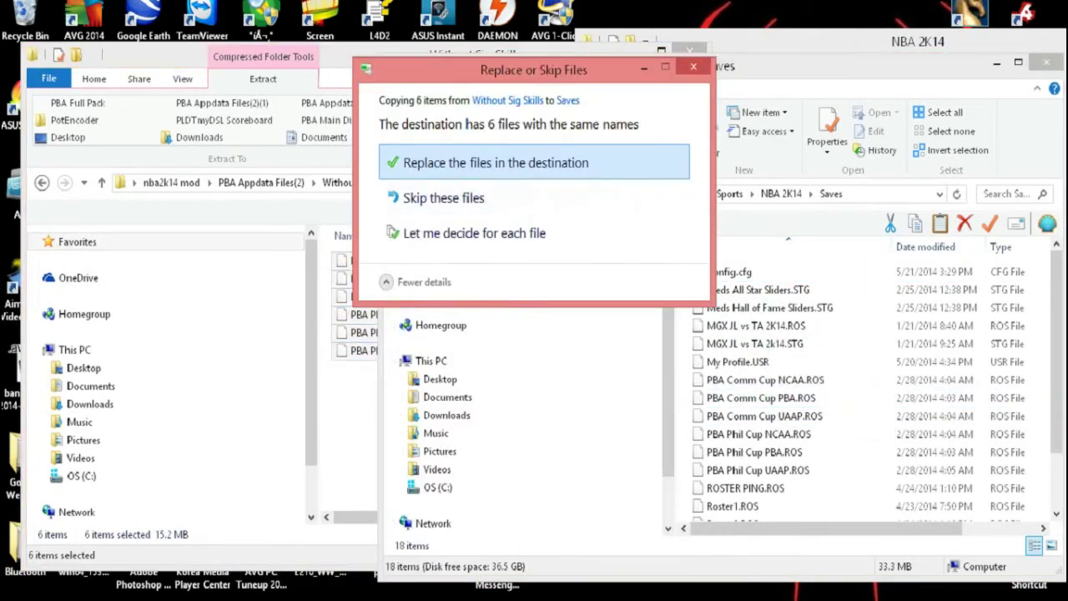
{"action": "key", "text": "Return"}
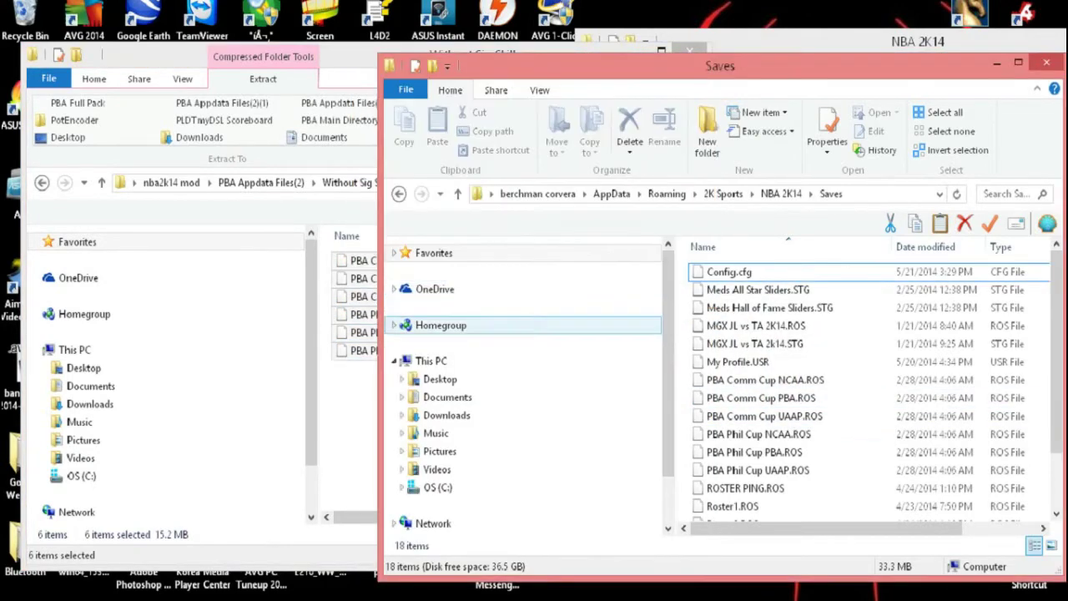
Step: Go back up to the nba2k14 mod folder and close it along with the Saves and NBA 2K14 folder windows
{"action": "key", "text": "alt+Tab"}
{"action": "key", "text": "alt+Up"}
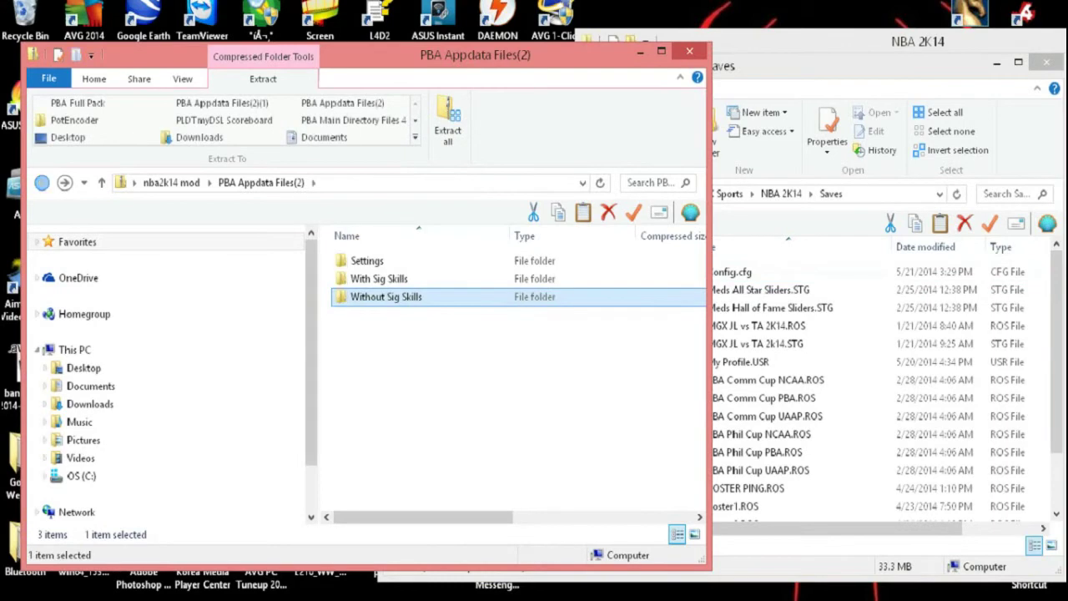
{"action": "key", "text": "alt+Up"}
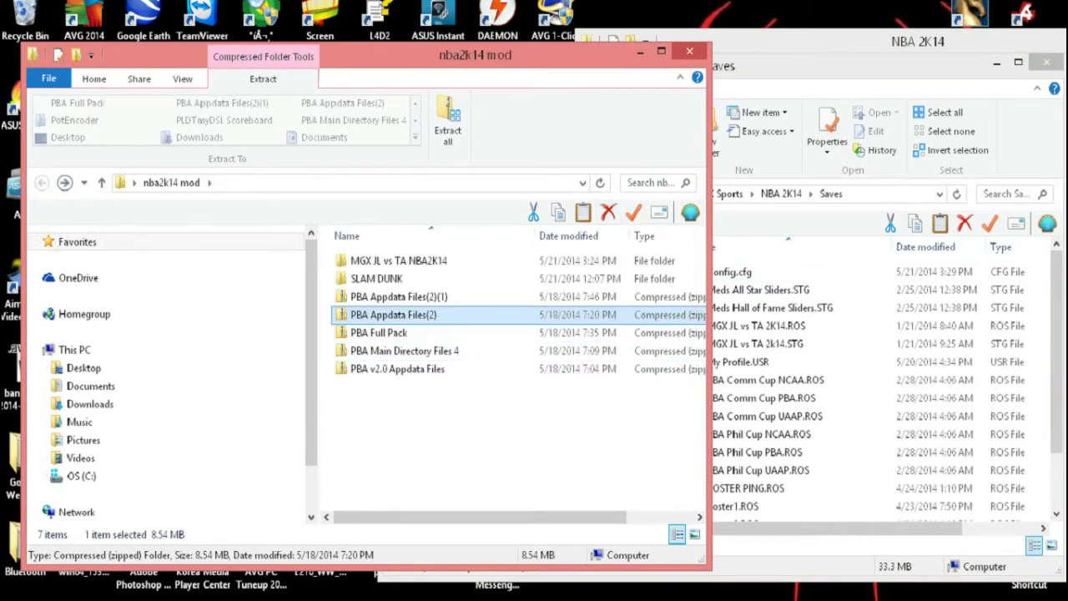
{"action": "left_click", "coordinate": [689, 51]}
{"action": "left_click_drag", "start_coordinate": [876, 64], "coordinate": [806, 72]}
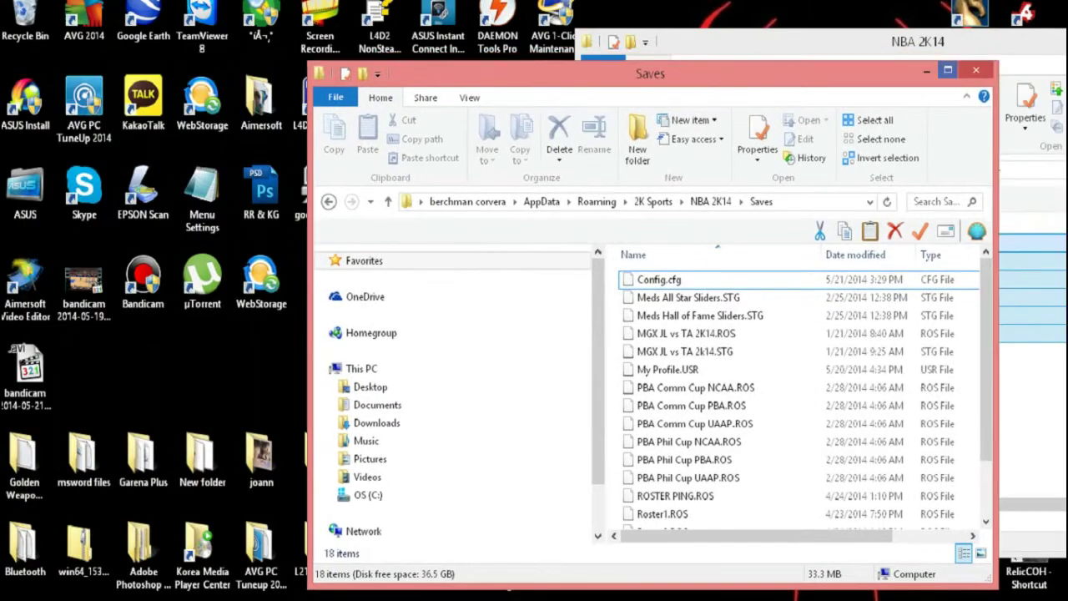
{"action": "key", "text": "alt+F4"}
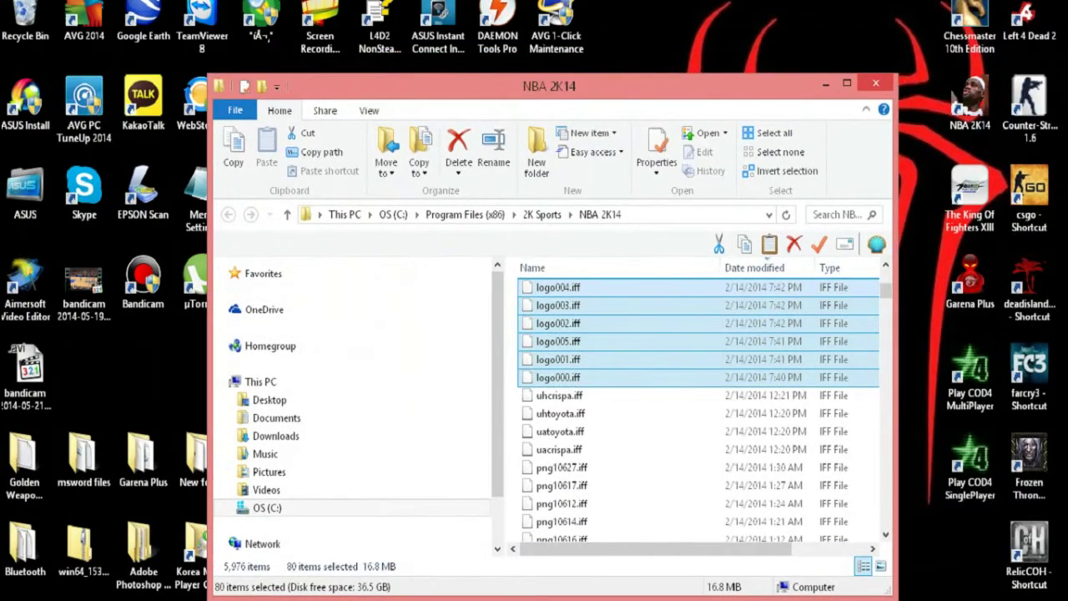
{"action": "key", "text": "alt+F4"}
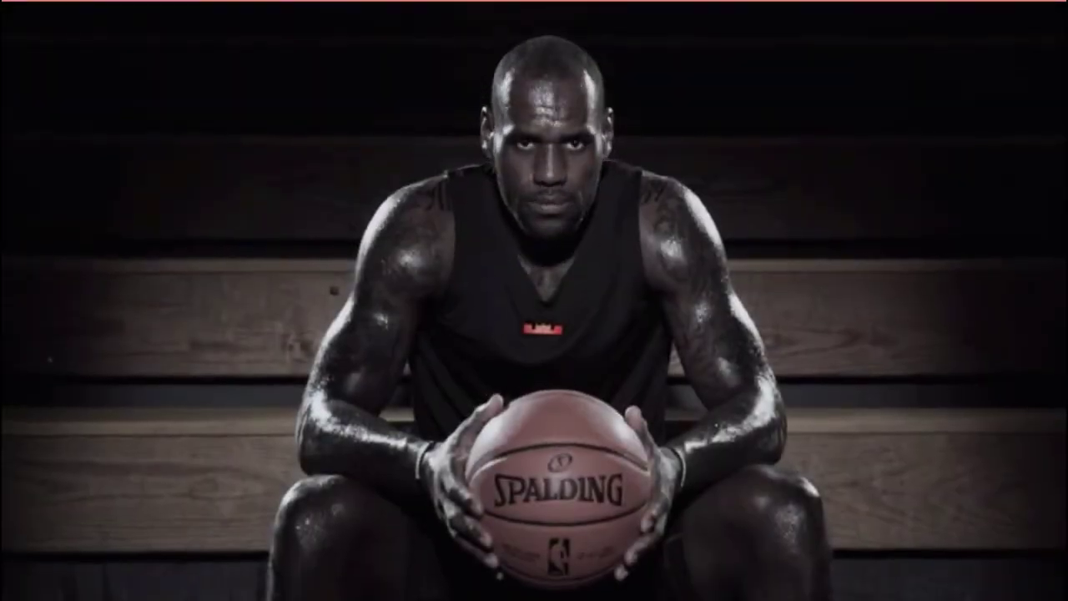
Step: Skip the NBA 2K14 intro and get past the MyPLAYER Account age verification to reach the Home screen
{"action": "key", "text": "Return"}
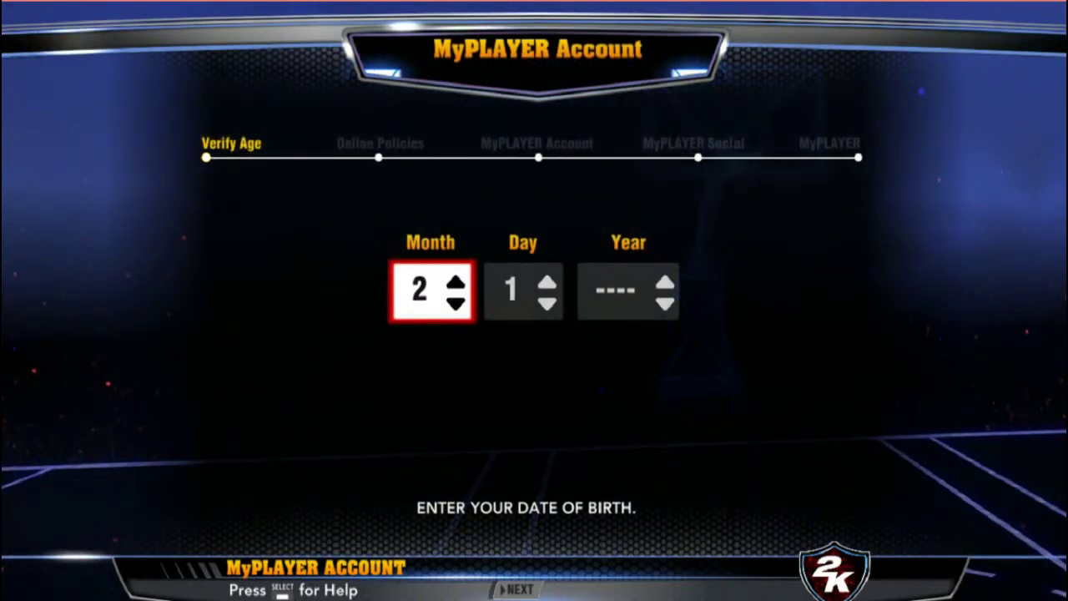
{"action": "key", "text": "Return"}
{"action": "key", "text": "Return"}
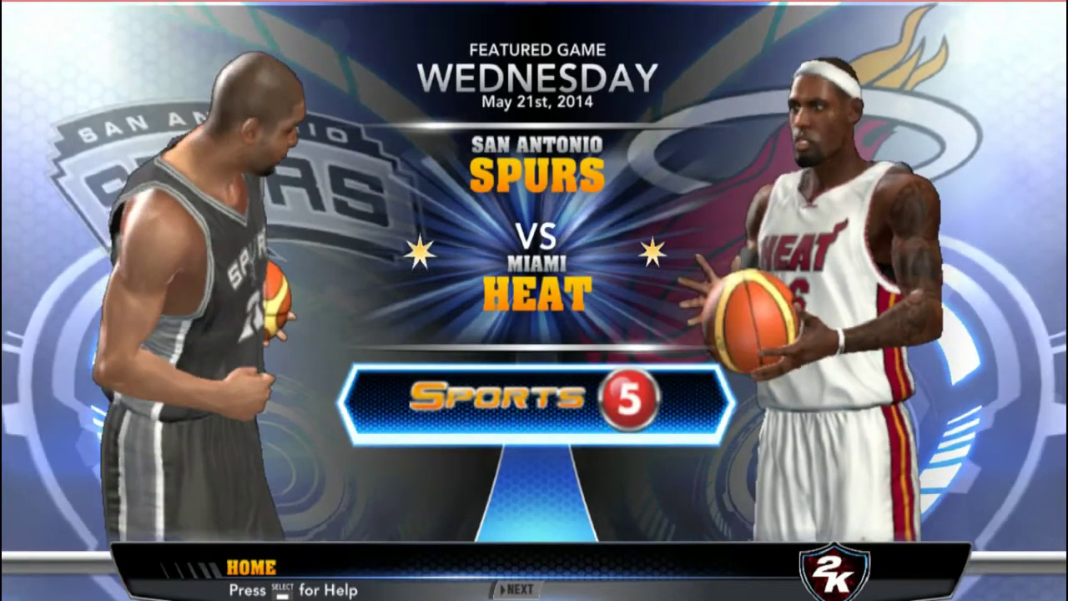
Step: Open the list of loadable saved files through the Load / Save options of the Main Menu
{"action": "key", "text": "Escape"}
{"action": "key", "text": "Up"}
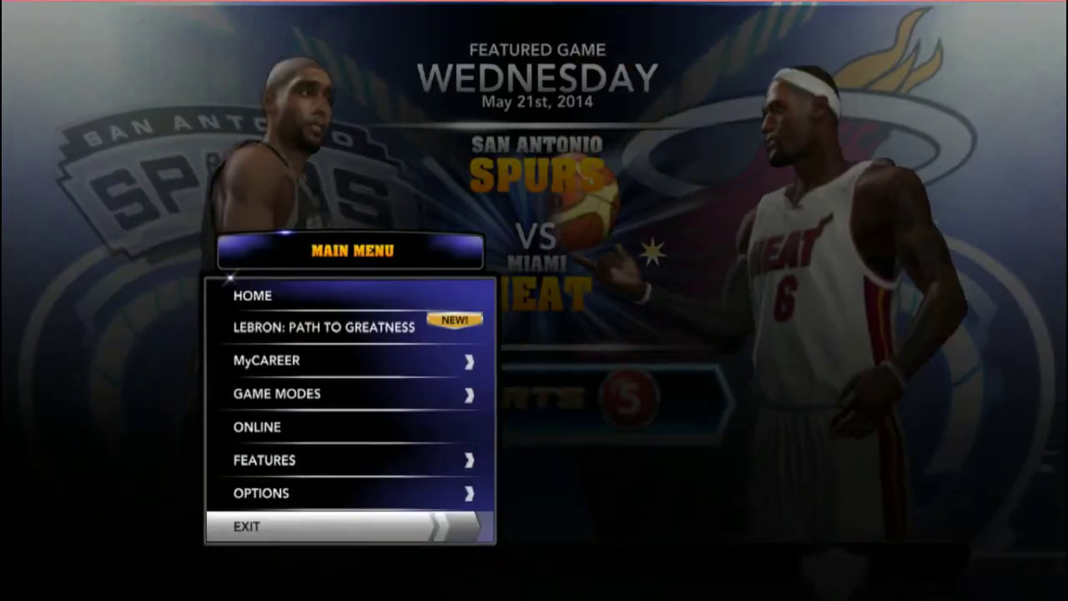
{"action": "key", "text": "Up"}
{"action": "key", "text": "Return"}
{"action": "key", "text": "Down"}
{"action": "key", "text": "Down"}
{"action": "key", "text": "Down"}
{"action": "key", "text": "Return"}
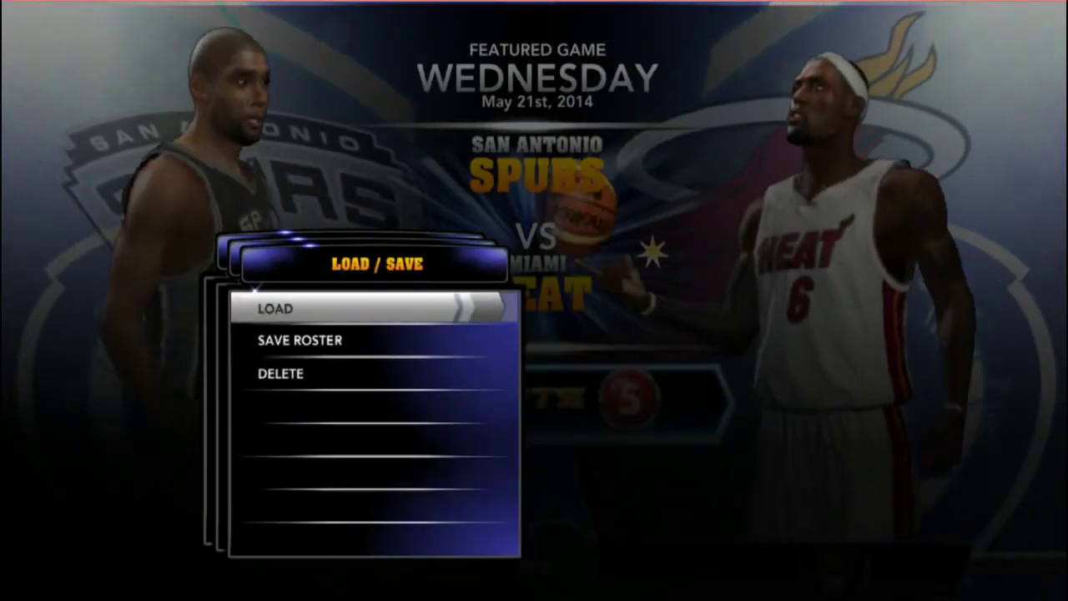
{"action": "key", "text": "Return"}
{"action": "key", "text": "Return"}
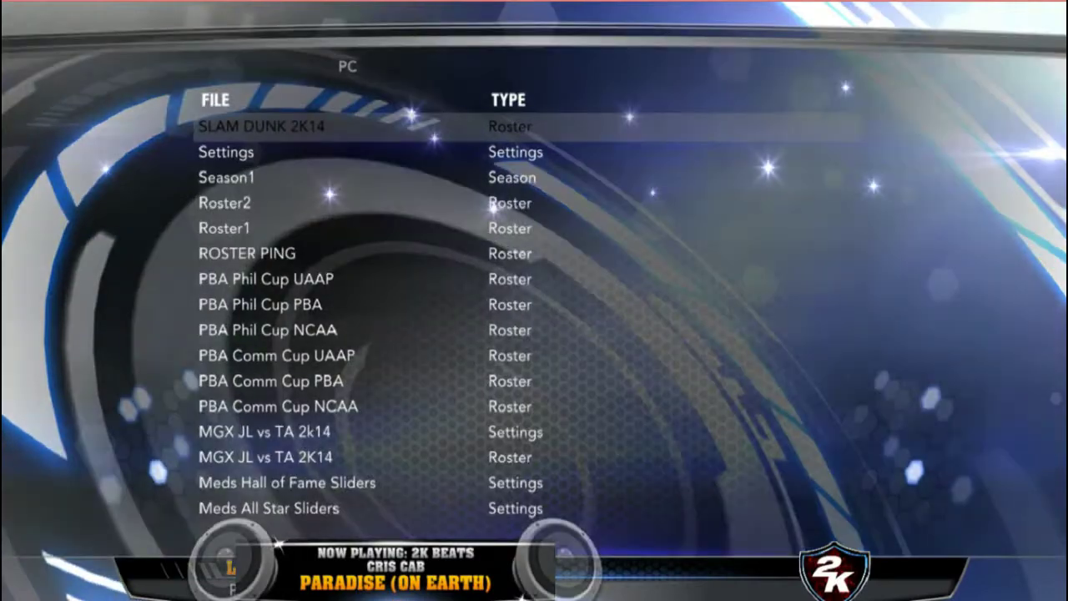
Step: Load the PBA Comm Cup PBA roster from the saved files
{"action": "key", "text": "Down"}
{"action": "key", "text": "Down"}
{"action": "key", "text": "Down"}
{"action": "key", "text": "Down"}
{"action": "key", "text": "Down"}
{"action": "key", "text": "Down"}
{"action": "key", "text": "Down"}
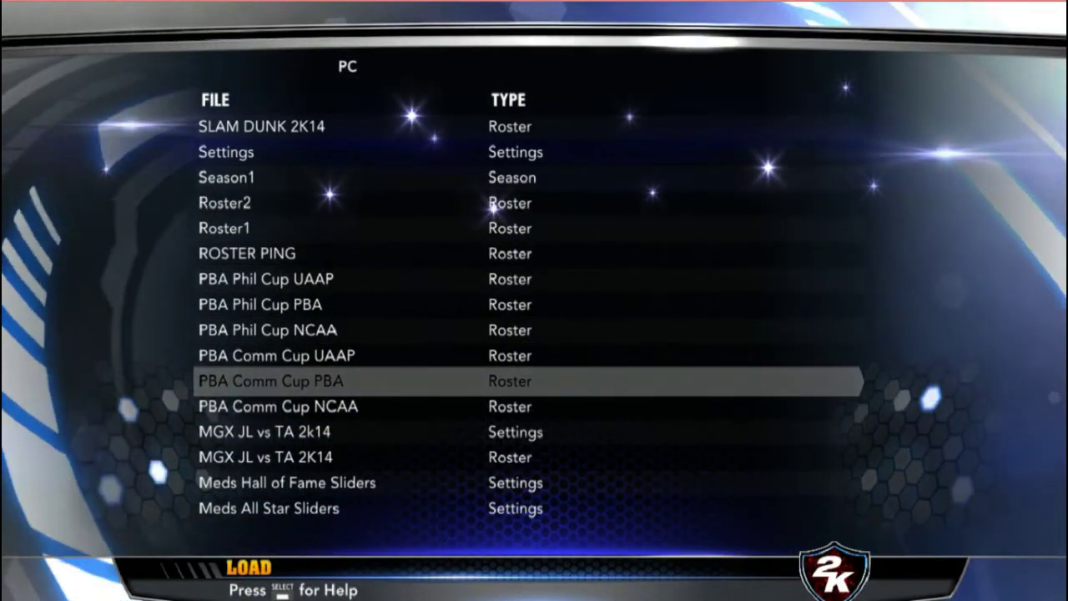
{"action": "key", "text": "Return"}
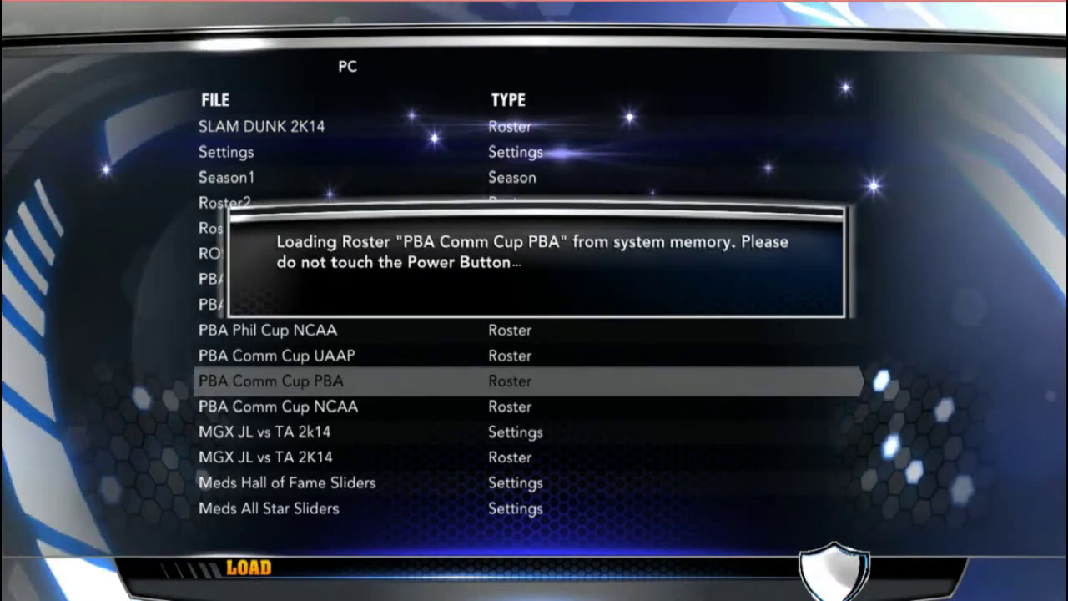
{"action": "key", "text": "Return"}
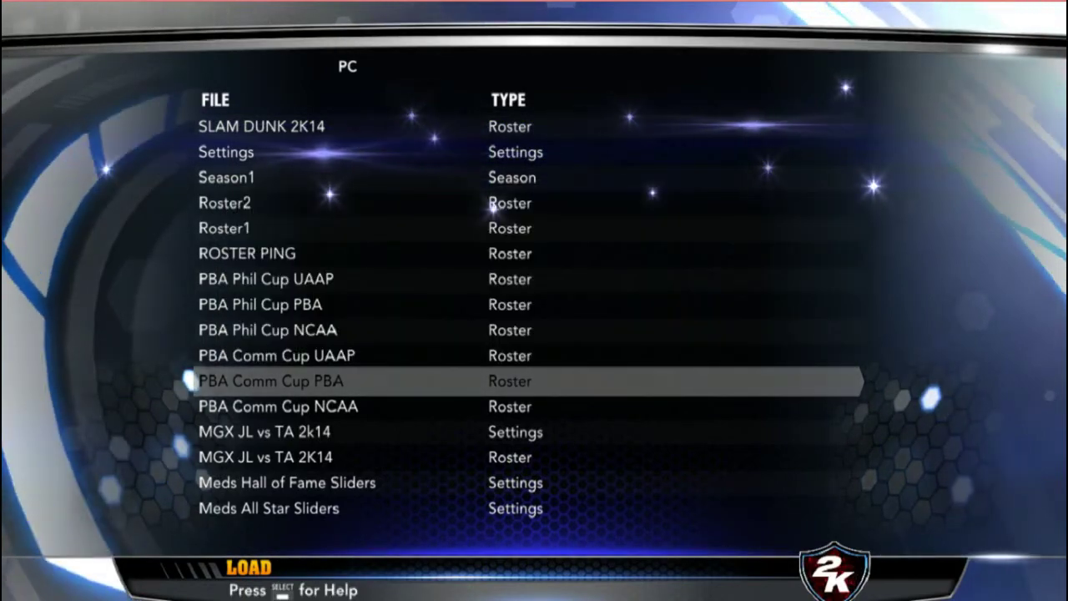
Step: Leave the saved file list and return to the Home screen from the Main Menu
{"action": "key", "text": "Escape"}
{"action": "key", "text": "Escape"}
{"action": "key", "text": "Escape"}
{"action": "key", "text": "Down"}
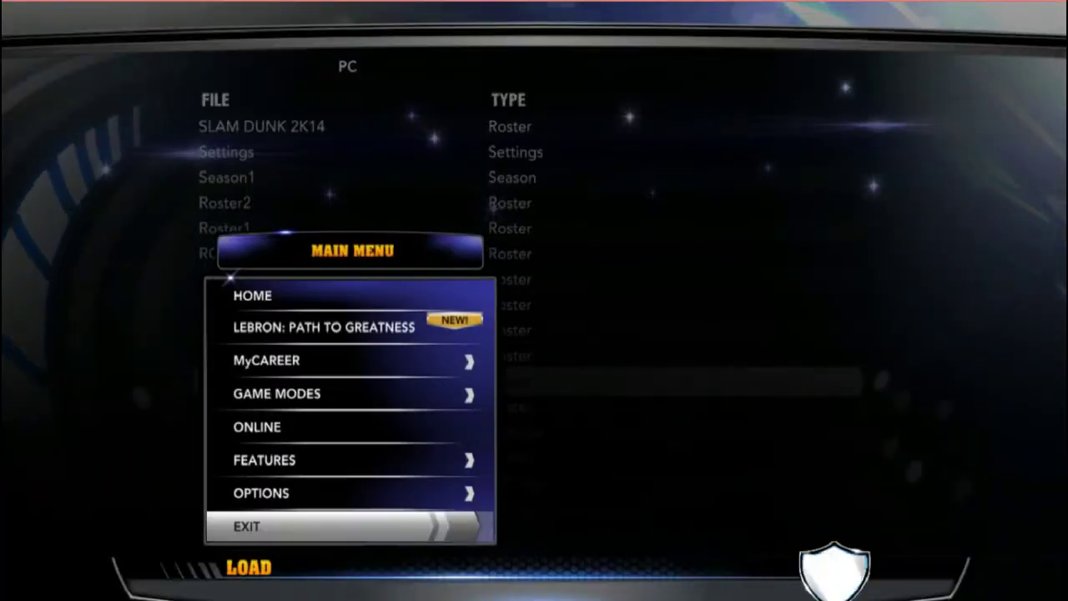
{"action": "key", "text": "Down"}
{"action": "key", "text": "Return"}
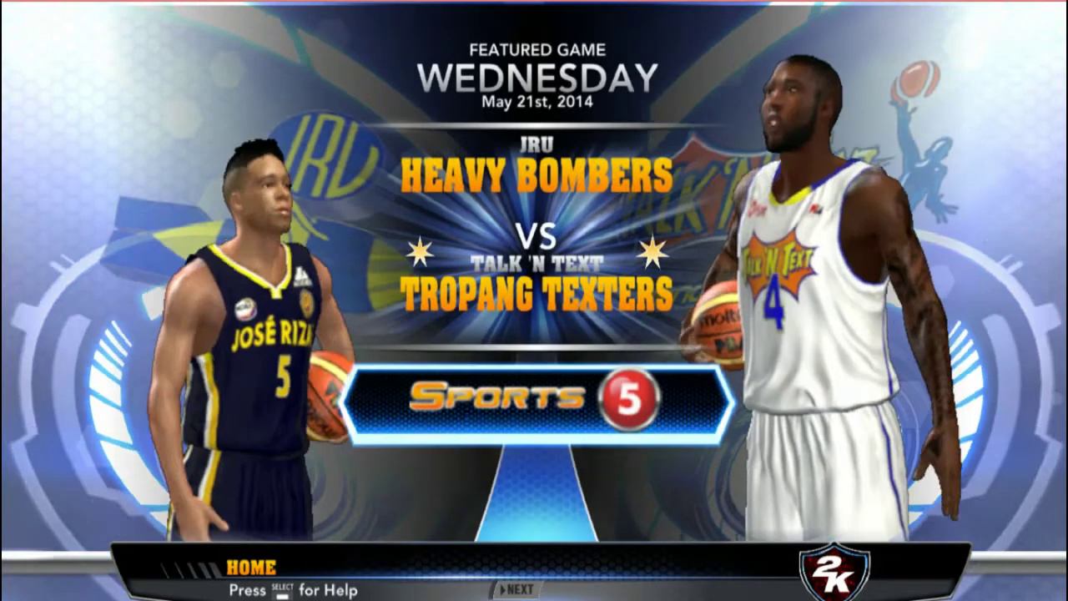
Step: Open Quick Game, assign the profile to the away side, and choose Perpetual Help Altas as away and San Mig Super Coffee Mixers as home
{"action": "key", "text": "Return"}
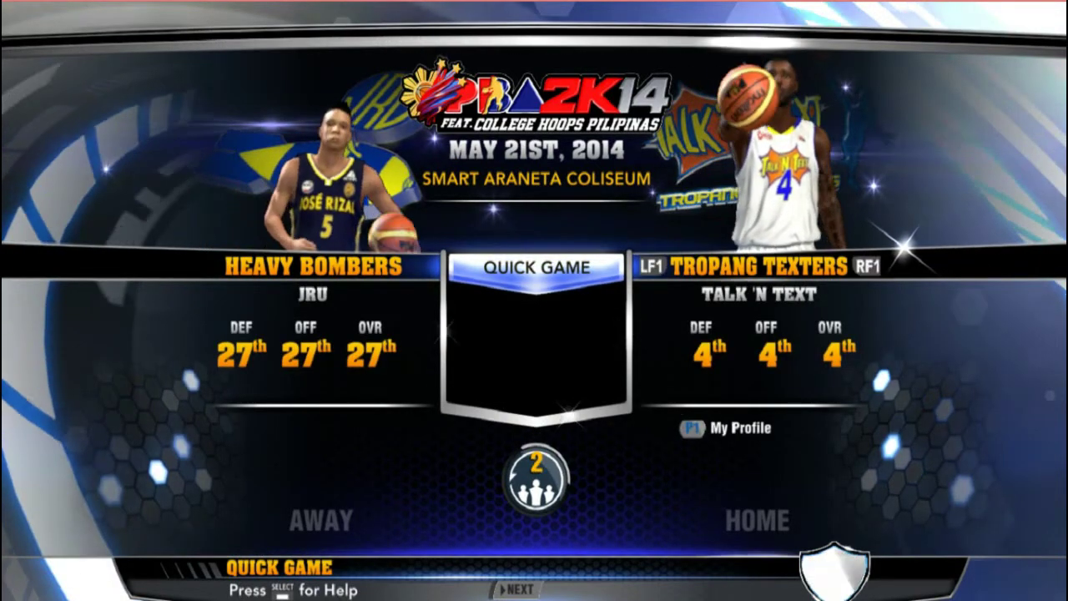
{"action": "key", "text": "Right"}
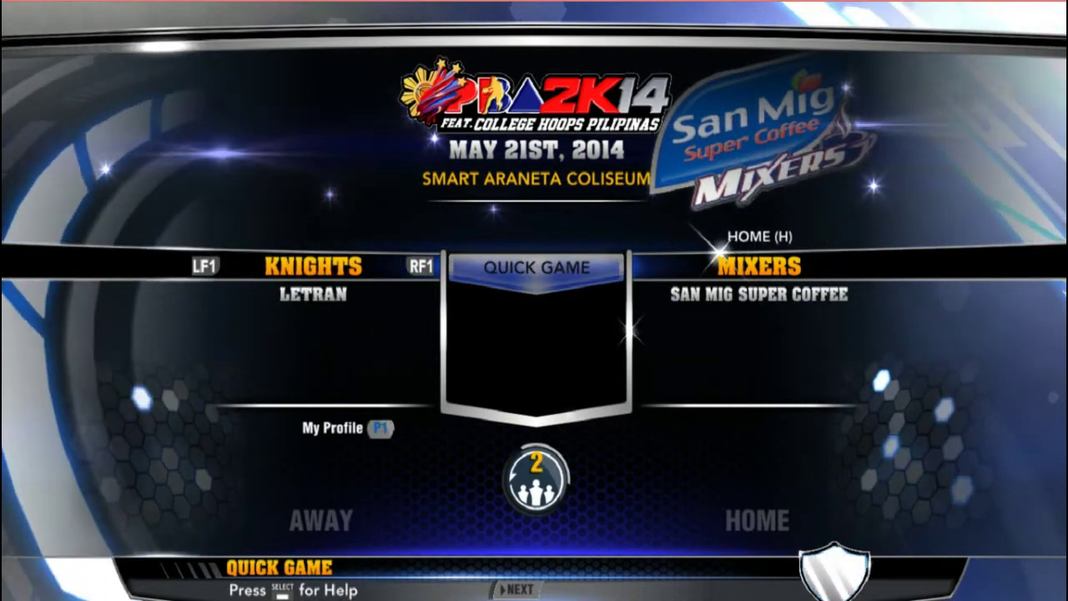
{"action": "key", "text": "Right"}
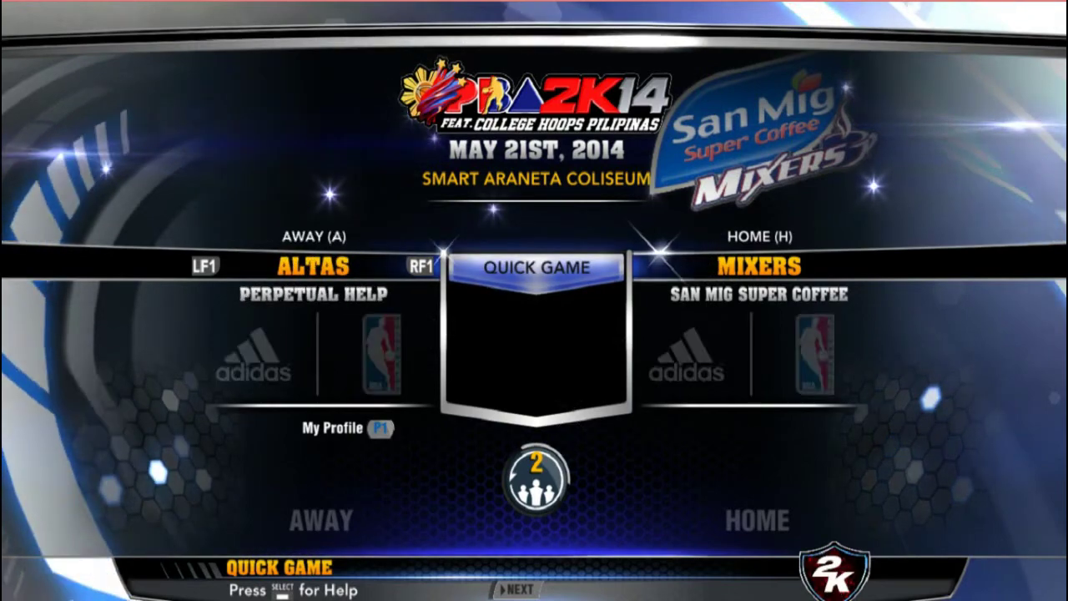